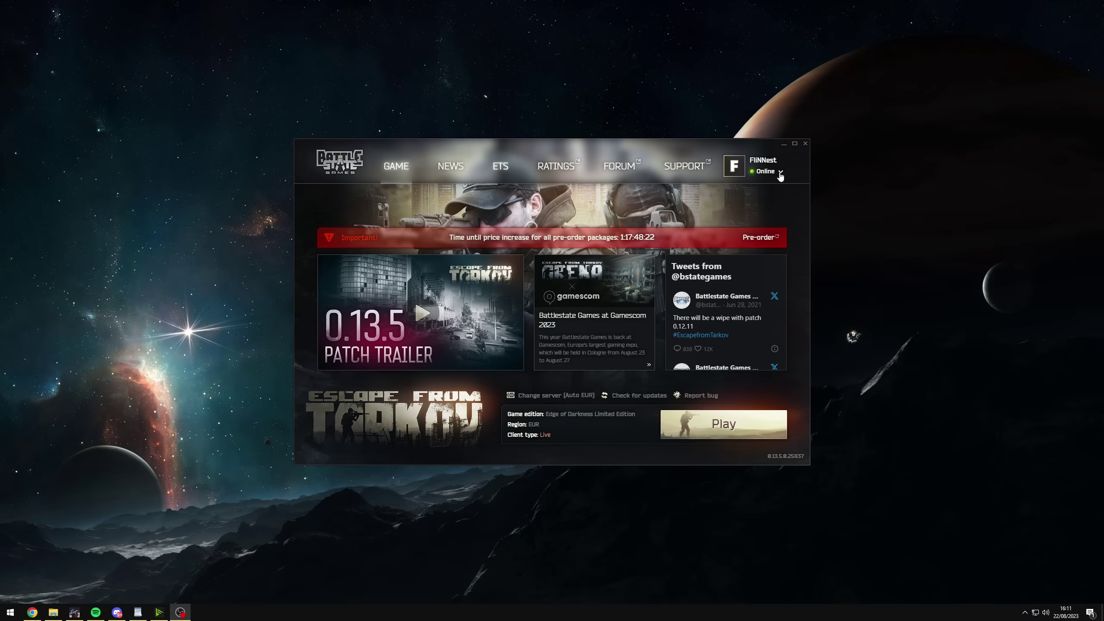
Step: Open the game's Logs folder from the launcher, delete all the log folders in it and close the window
left_click(756, 182)
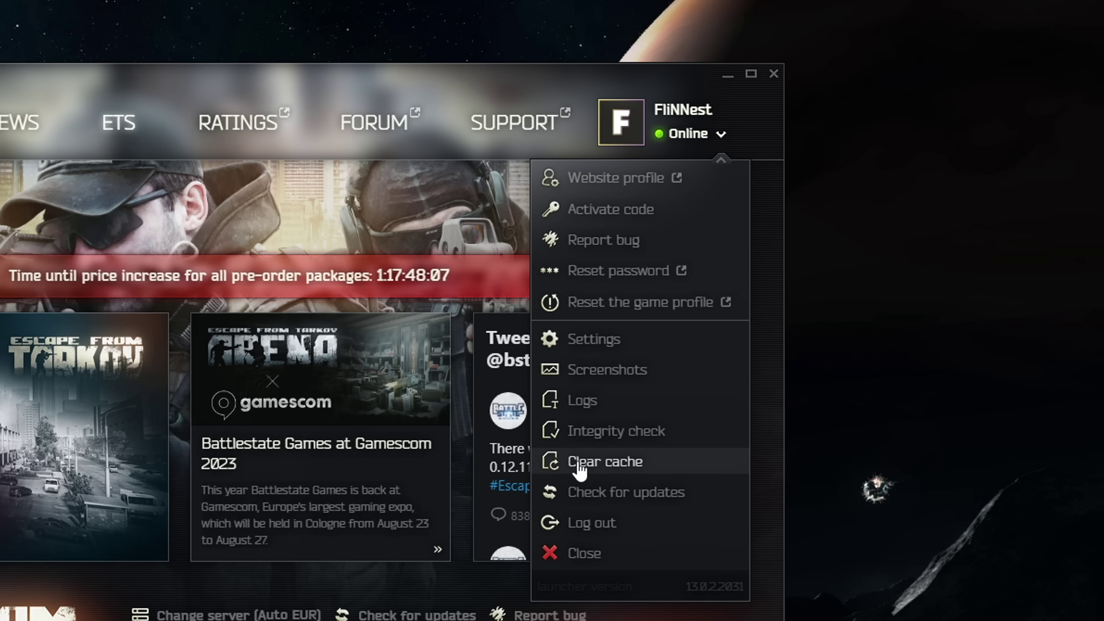
left_click(583, 401)
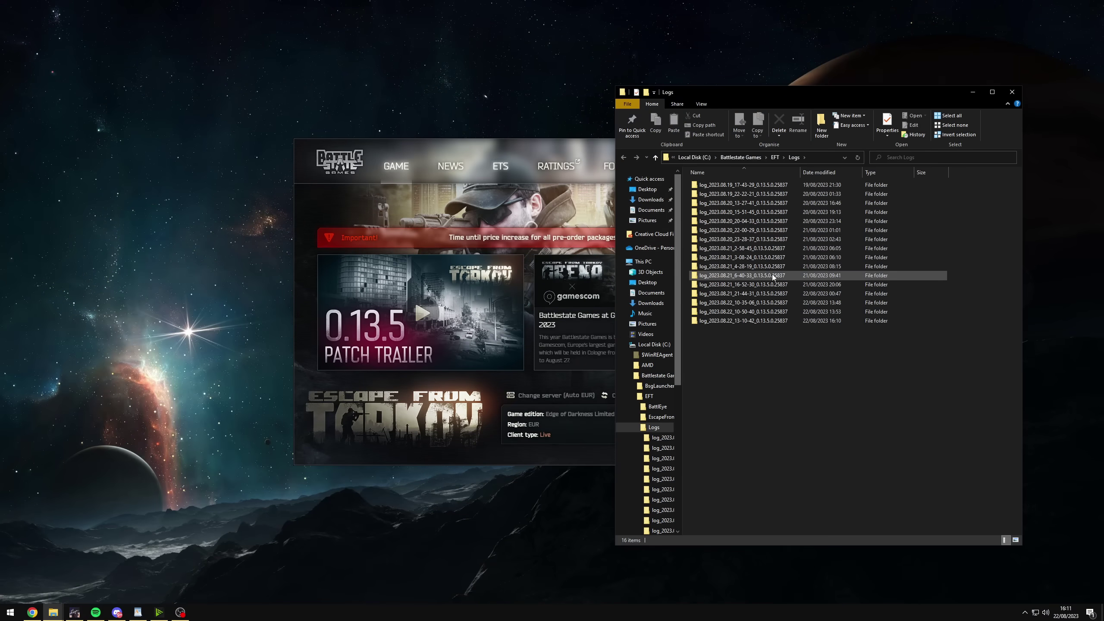
left_click_drag(793, 92, 315, 40)
left_click_drag(362, 363, 274, 133)
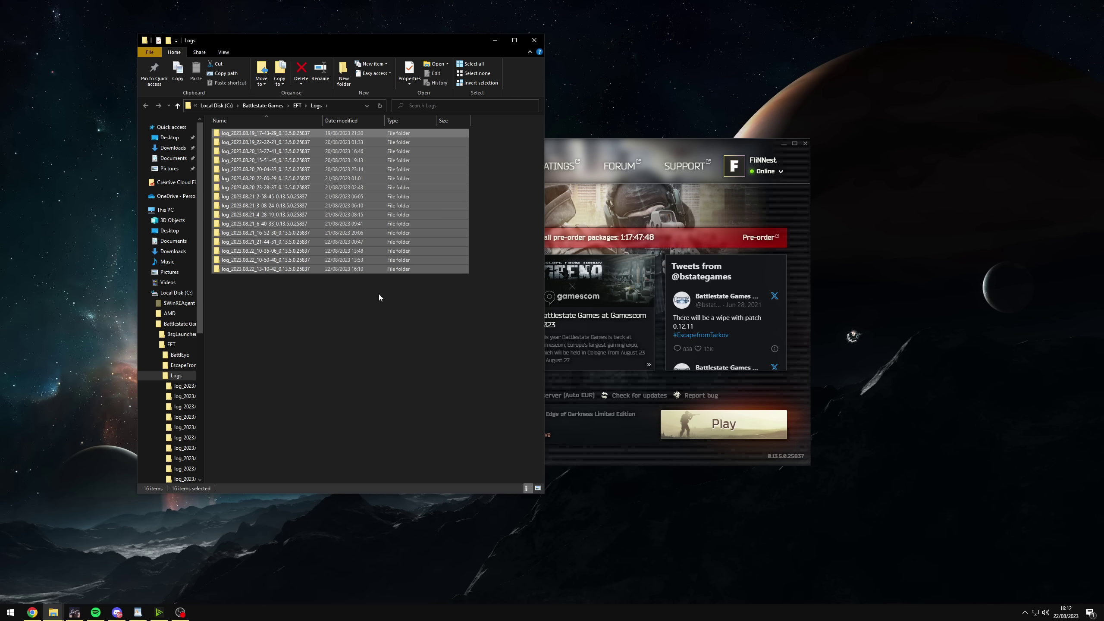
left_click(333, 319)
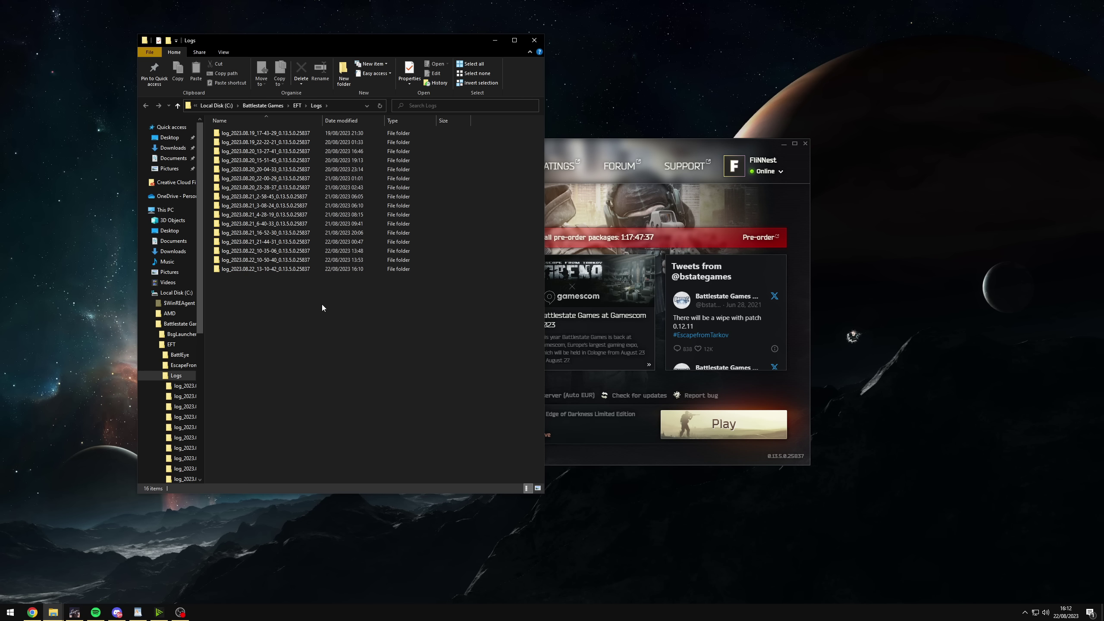
left_click_drag(322, 303, 340, 318)
key("ctrl+a")
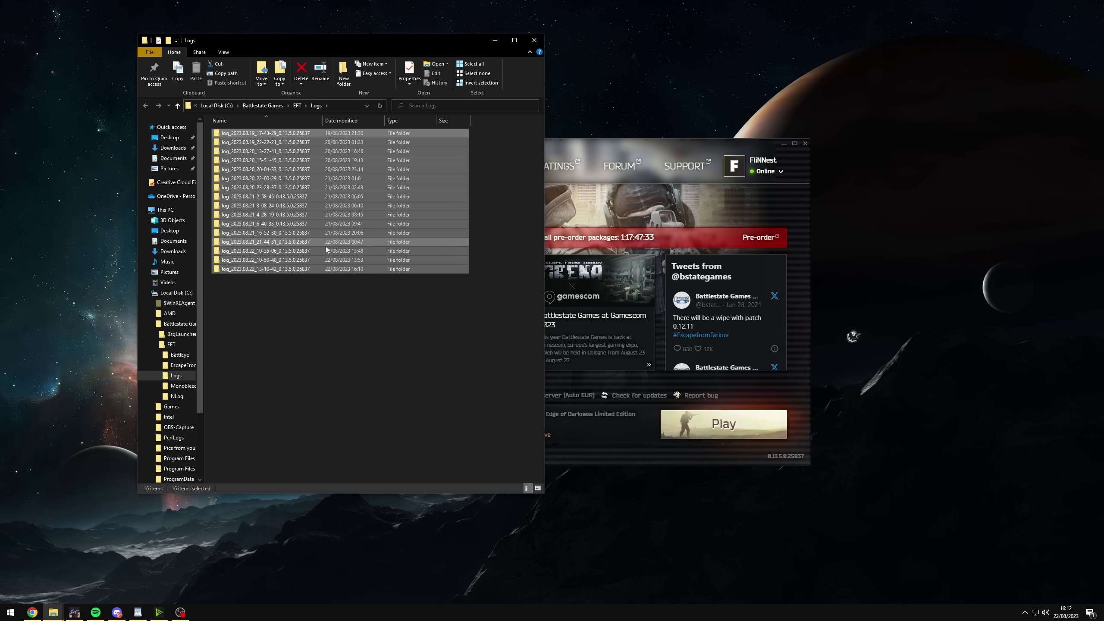
key("Delete")
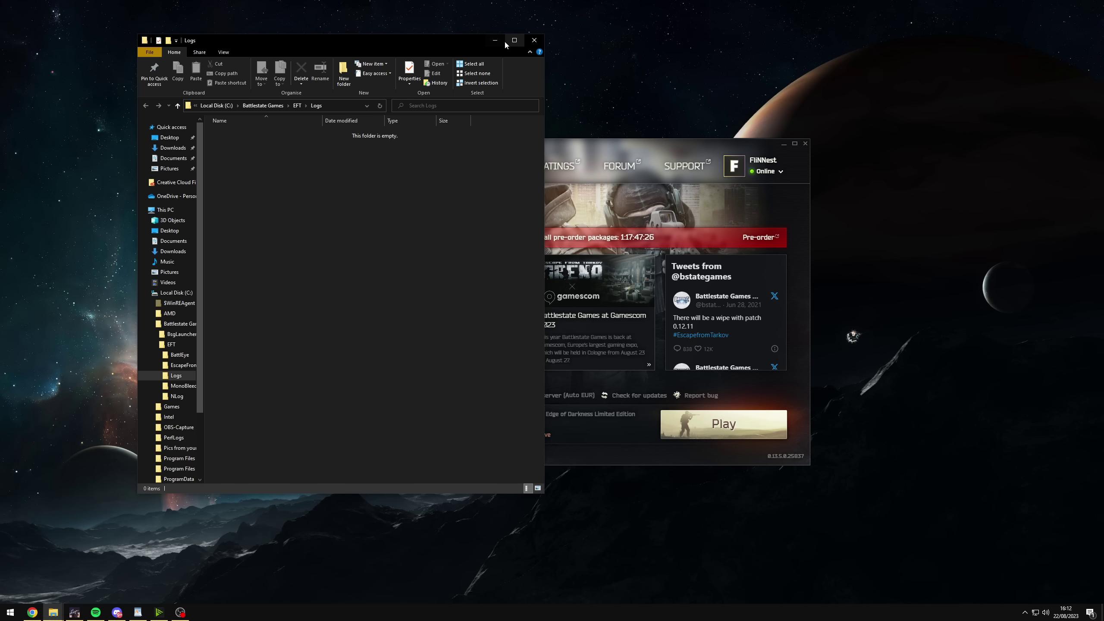
left_click(534, 41)
Step: In the launcher settings, set the game launch behaviour to "Exit the Launcher completely"
left_click(781, 172)
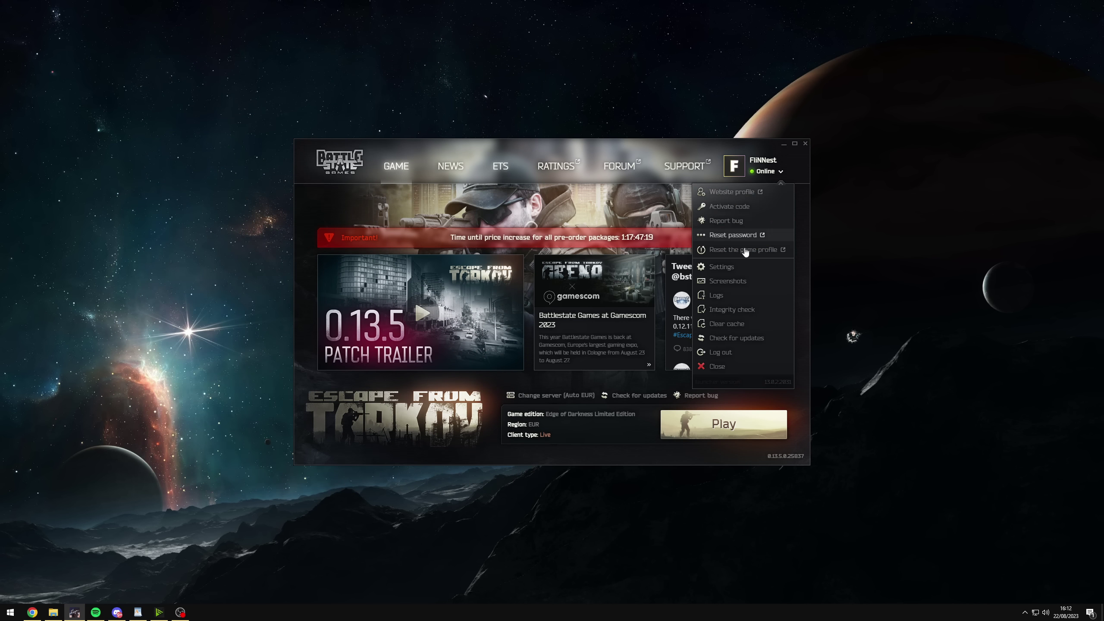
left_click(721, 267)
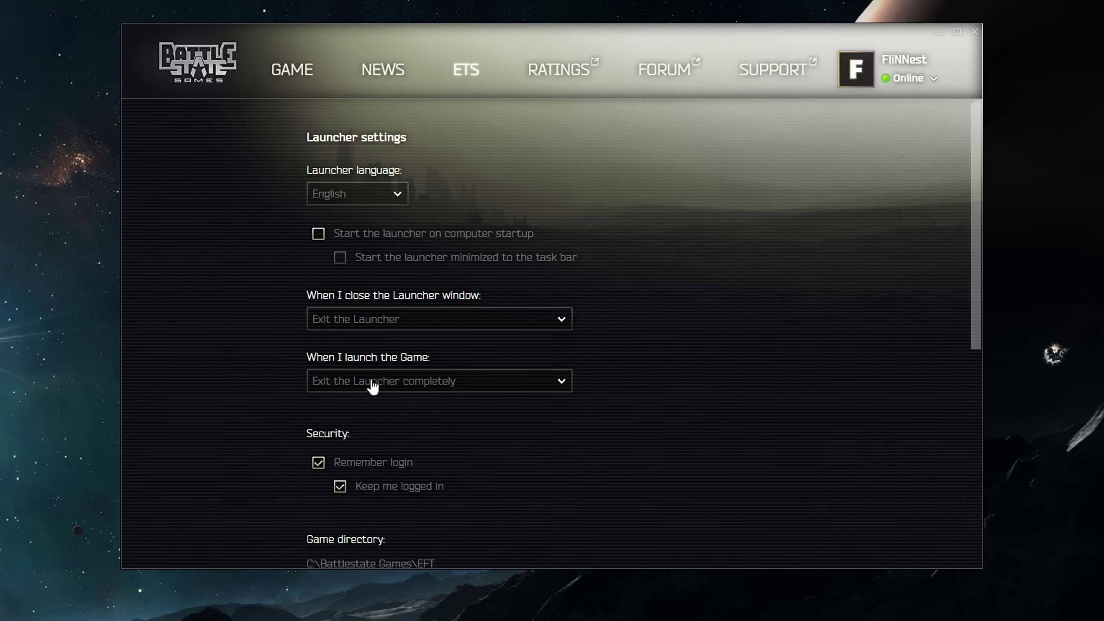
left_click(563, 384)
left_click(590, 420)
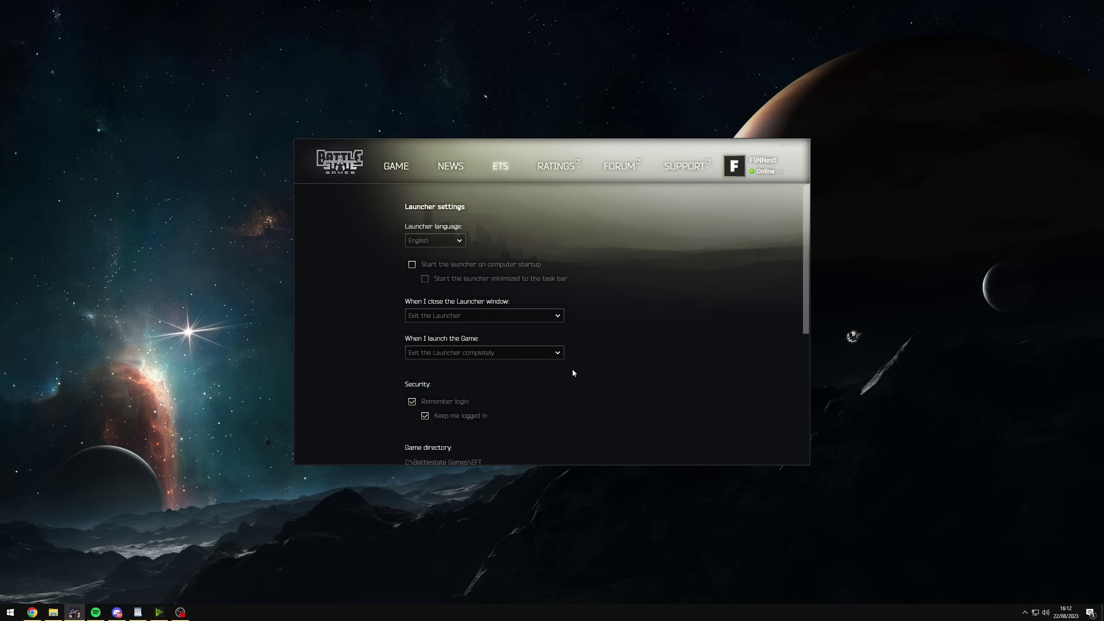
Step: Open the game directory C:\Battlestate Games\EFT from the launcher settings
scroll(566, 369, "down", 2)
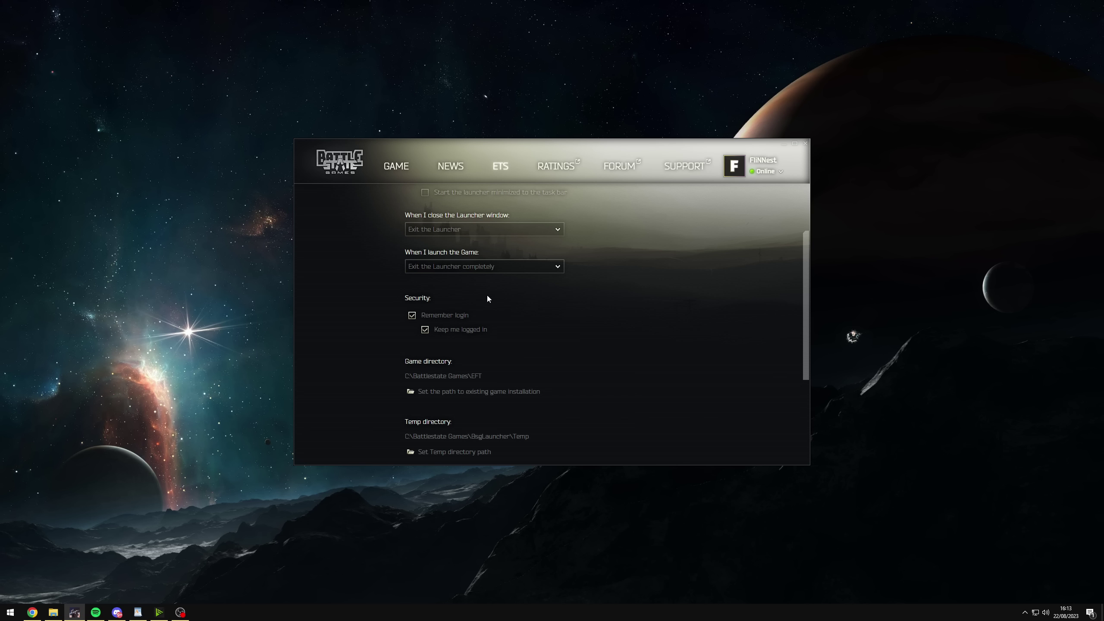
scroll(470, 274, "up", 1)
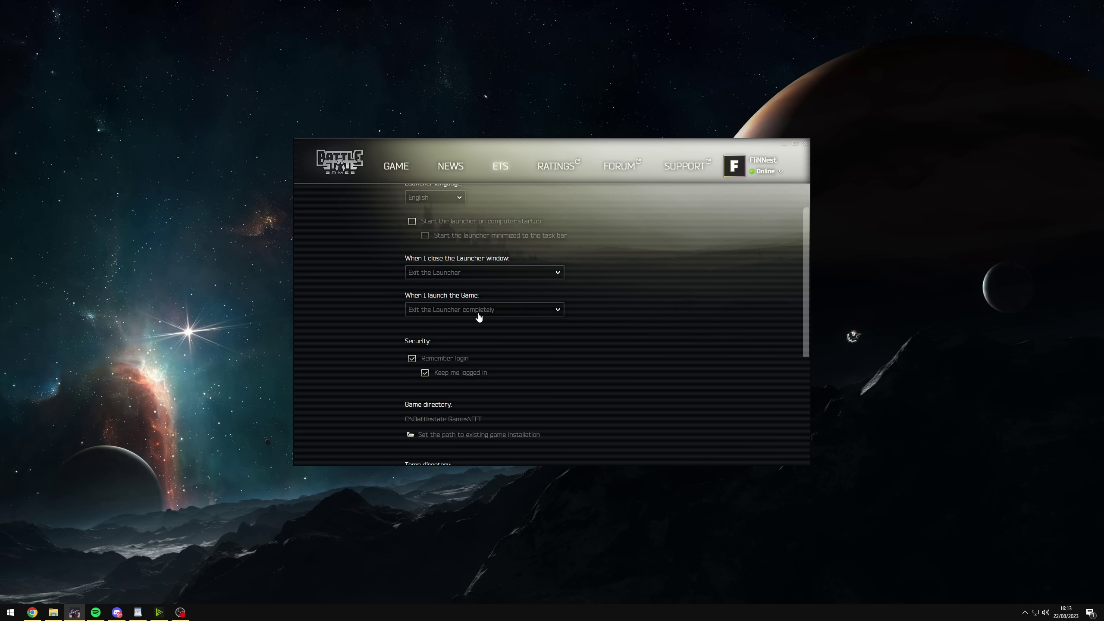
scroll(428, 372, "down", 1)
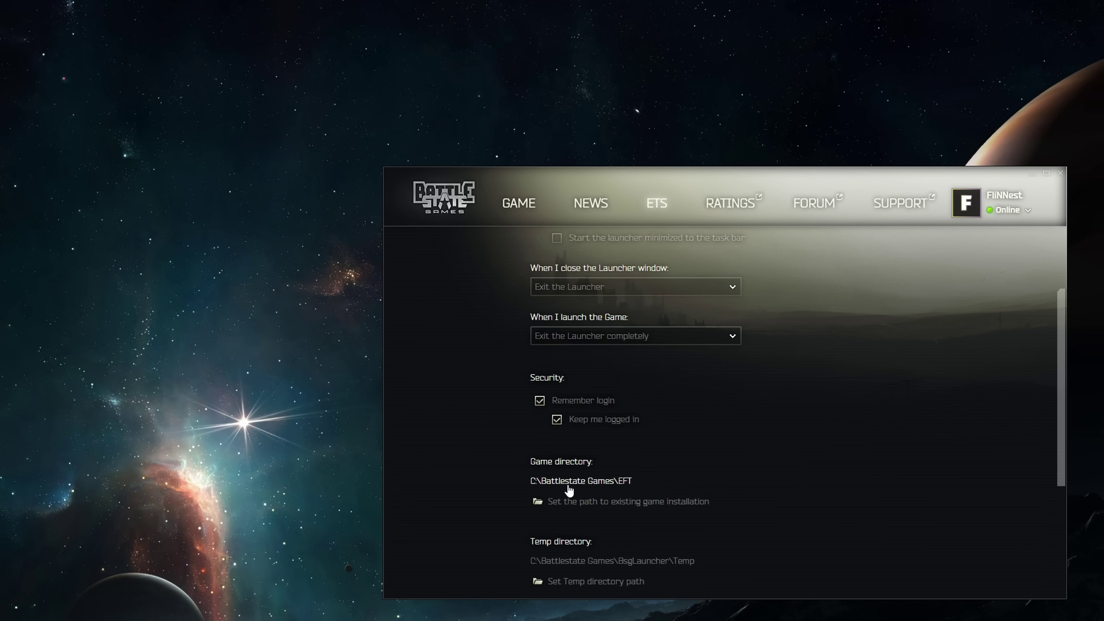
left_click(467, 404)
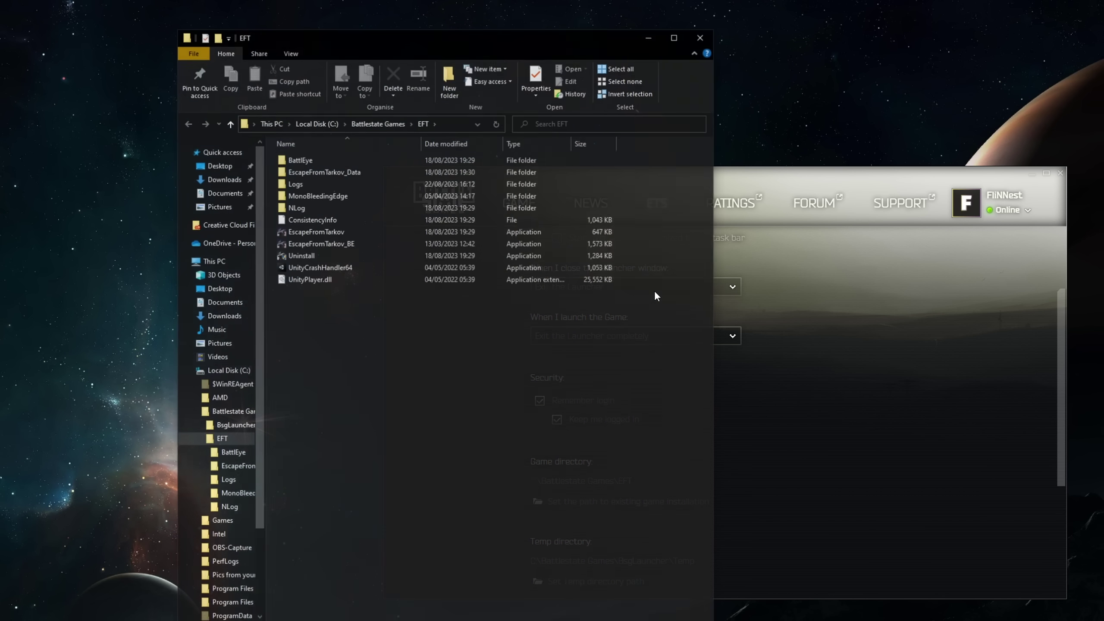
Step: Review the full-screen optimisation and high DPI scaling override in the compatibility properties of EscapeFromTarkov, accepting both dialogs
right_click(372, 229)
left_click(443, 489)
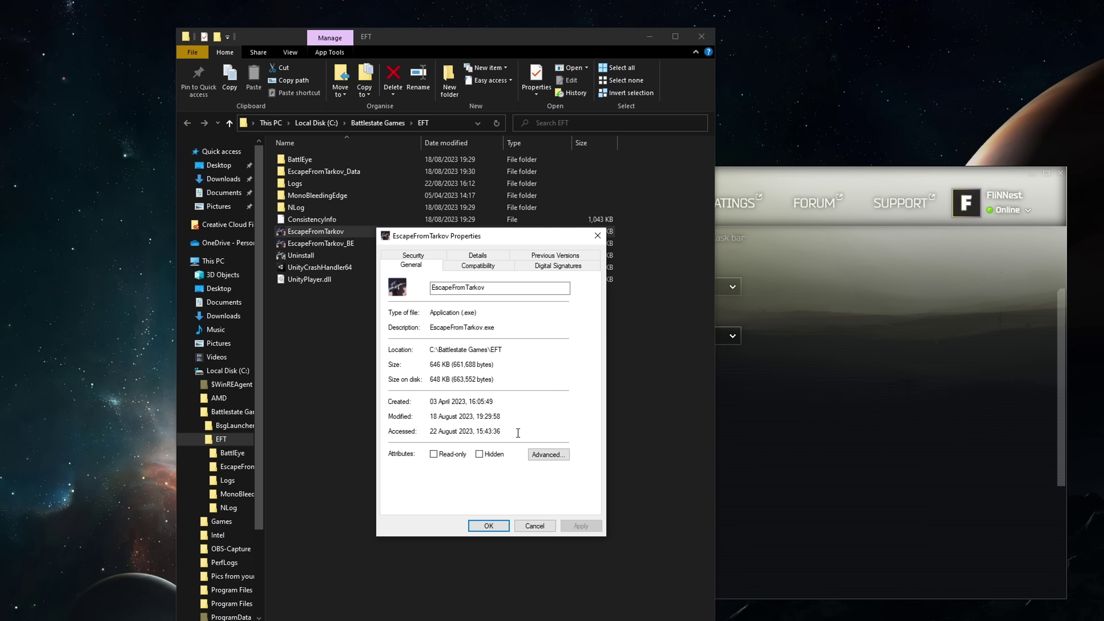
left_click(479, 270)
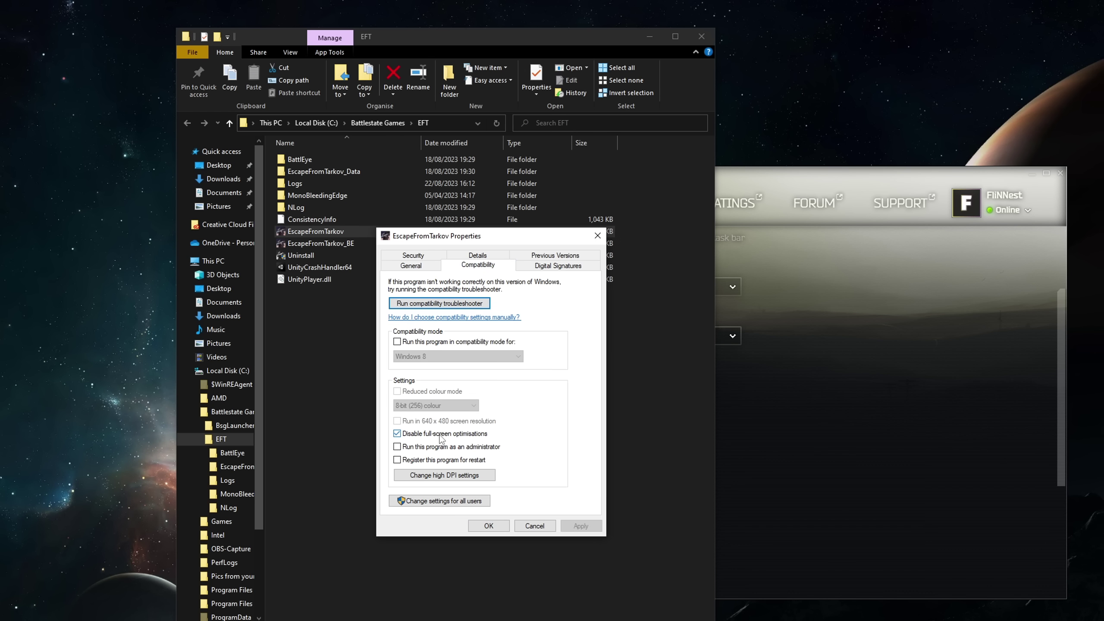
left_click(420, 476)
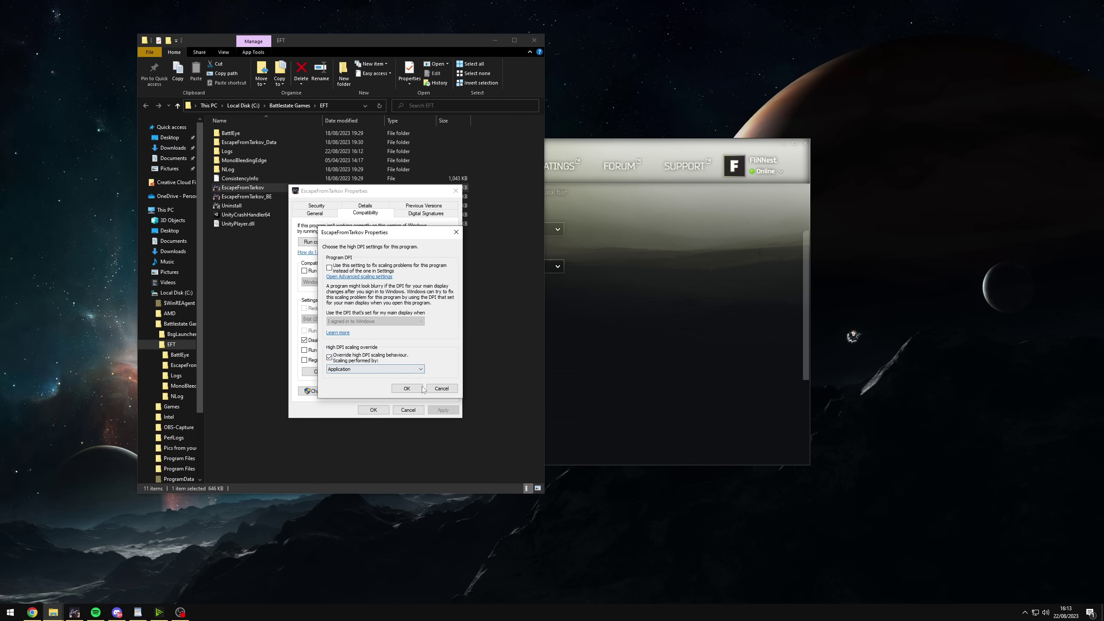
left_click(540, 499)
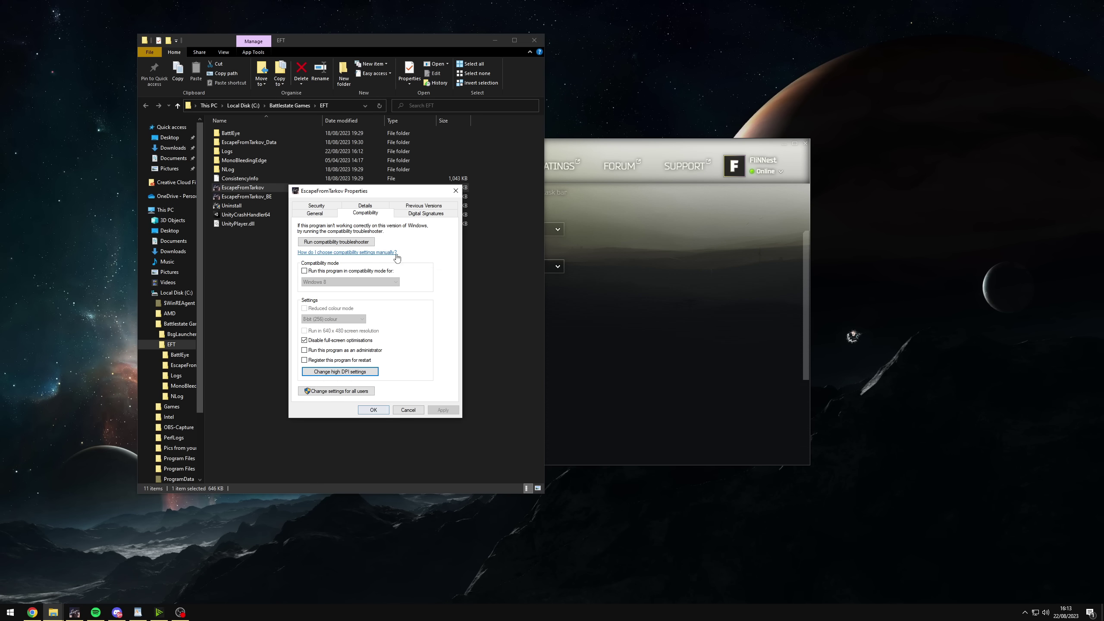
left_click(374, 410)
Step: Check the same compatibility and high DPI settings for EscapeFromTarkov_BE, accept them and close the game folder
right_click(257, 197)
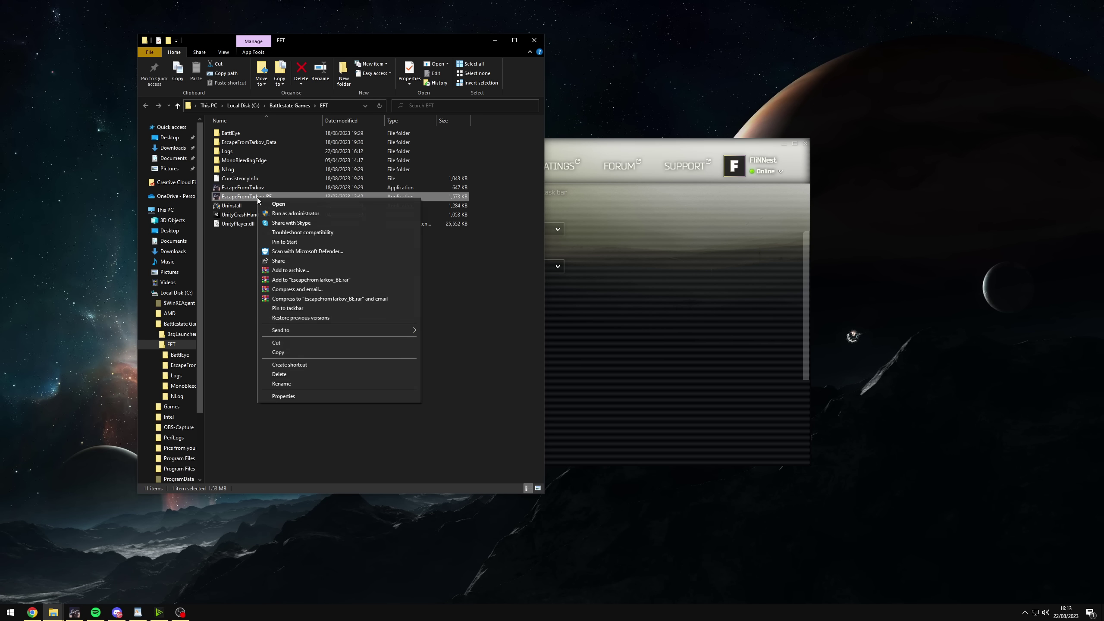
left_click(284, 396)
left_click(331, 228)
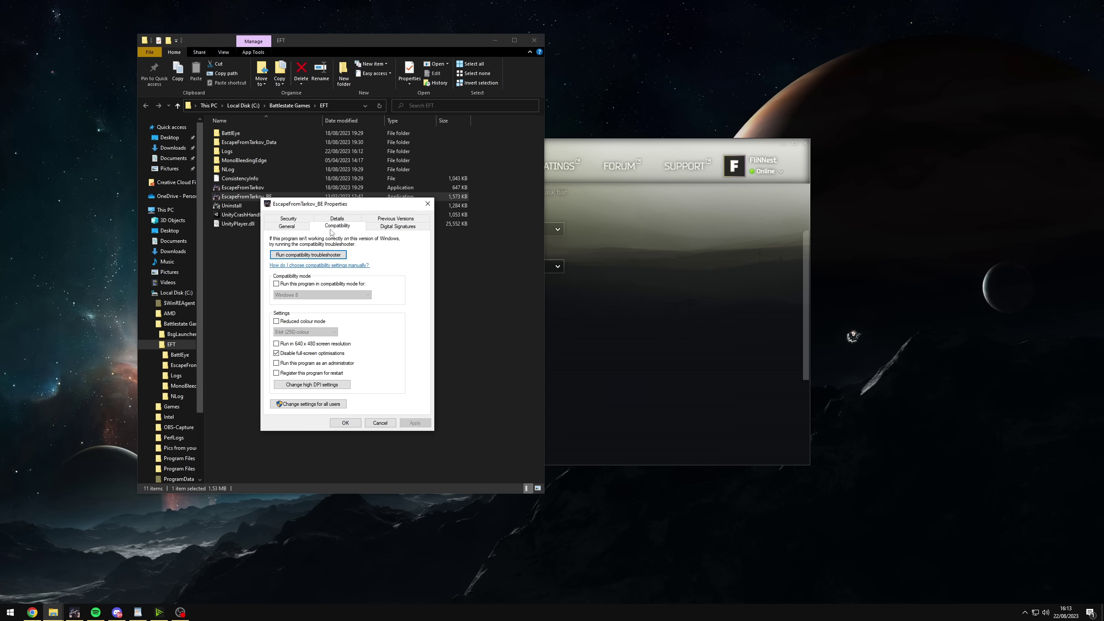
left_click(311, 384)
left_click(379, 403)
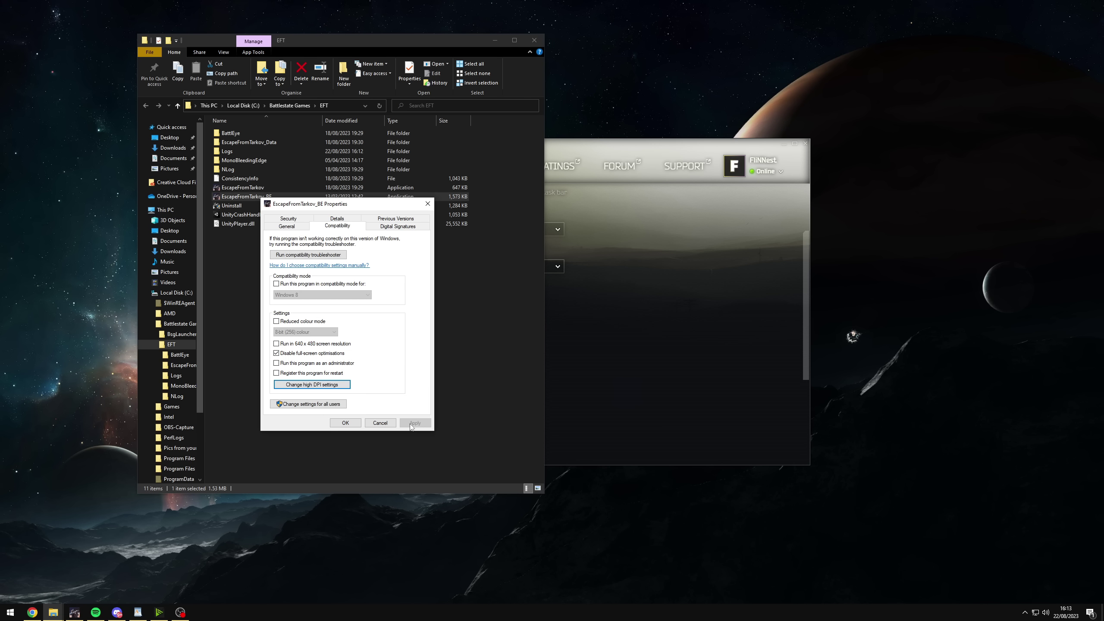
left_click(345, 422)
left_click(535, 40)
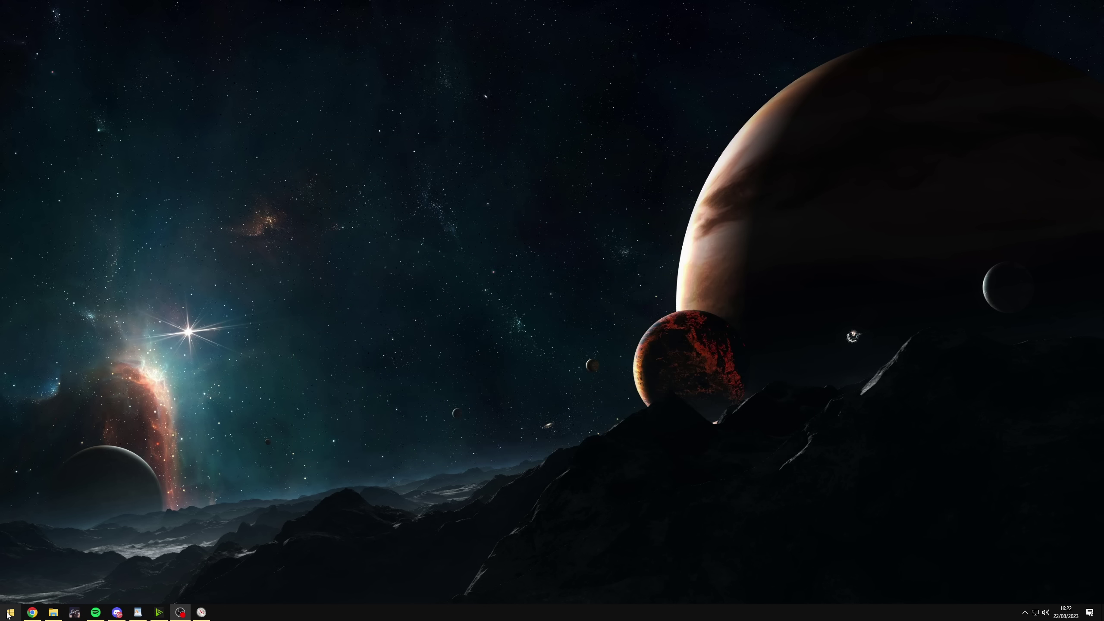
Step: Open Resource Monitor and examine the standby portion of physical memory
left_click(9, 612)
type("resour")
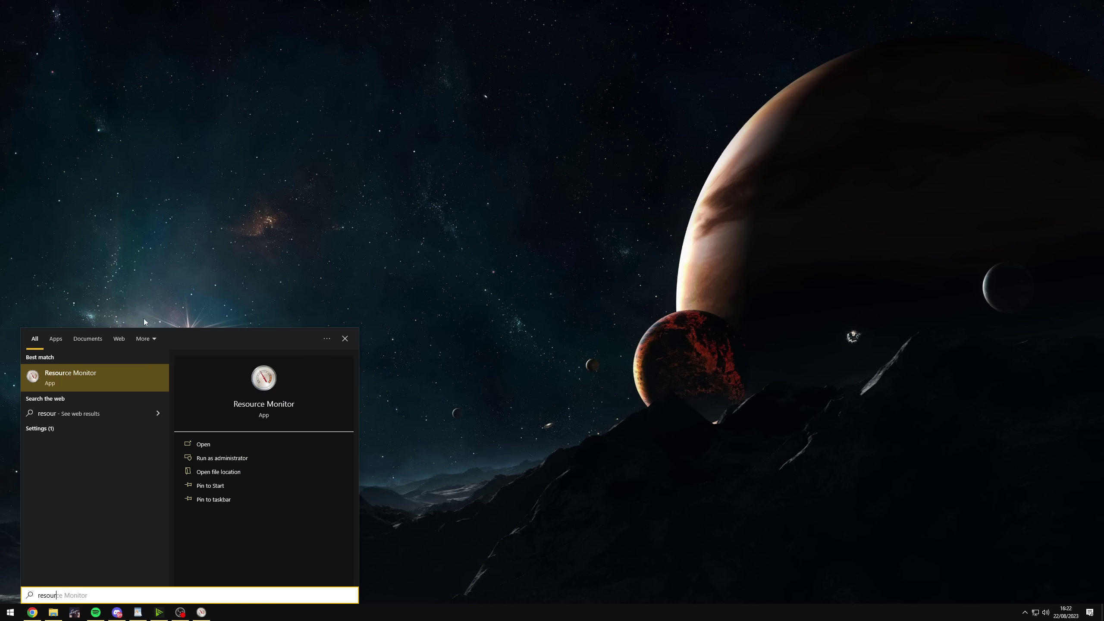
left_click(69, 376)
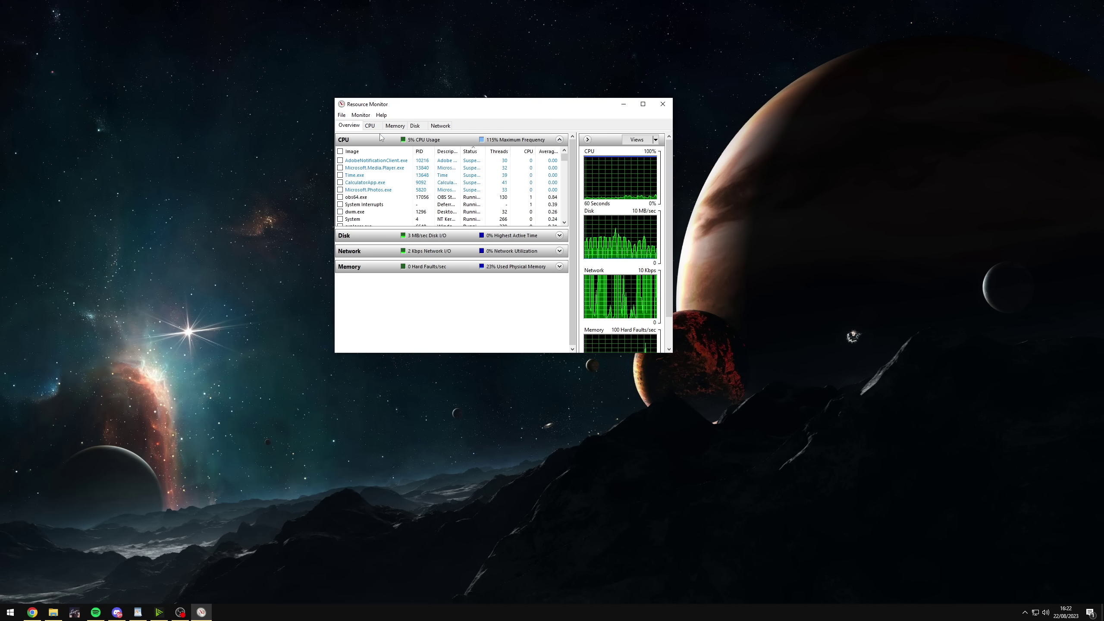
left_click(395, 126)
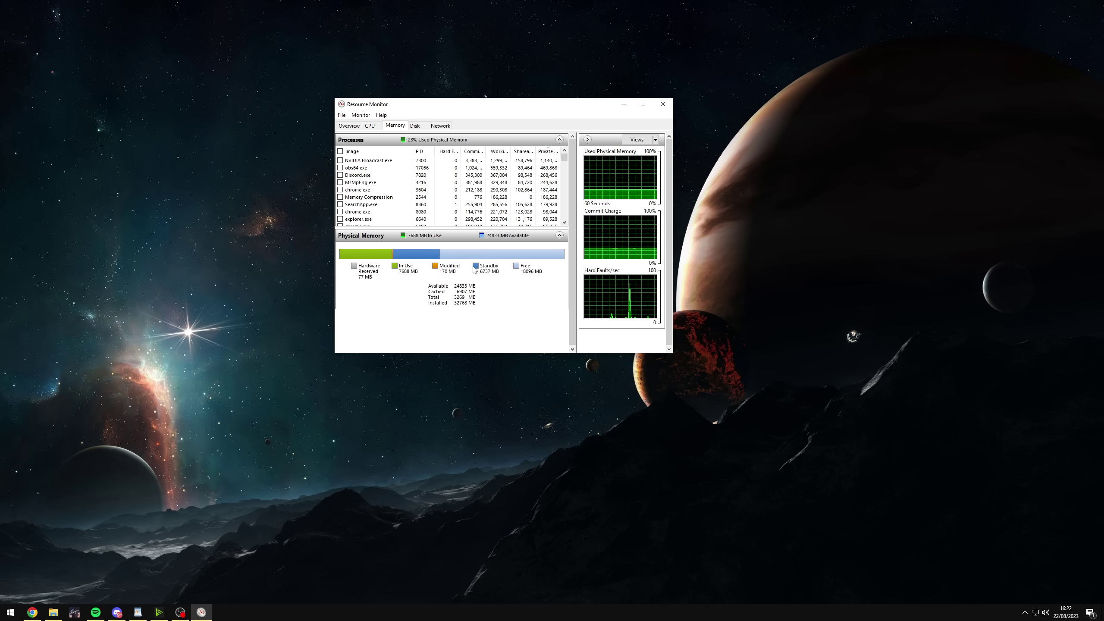
mouse_move(484, 270)
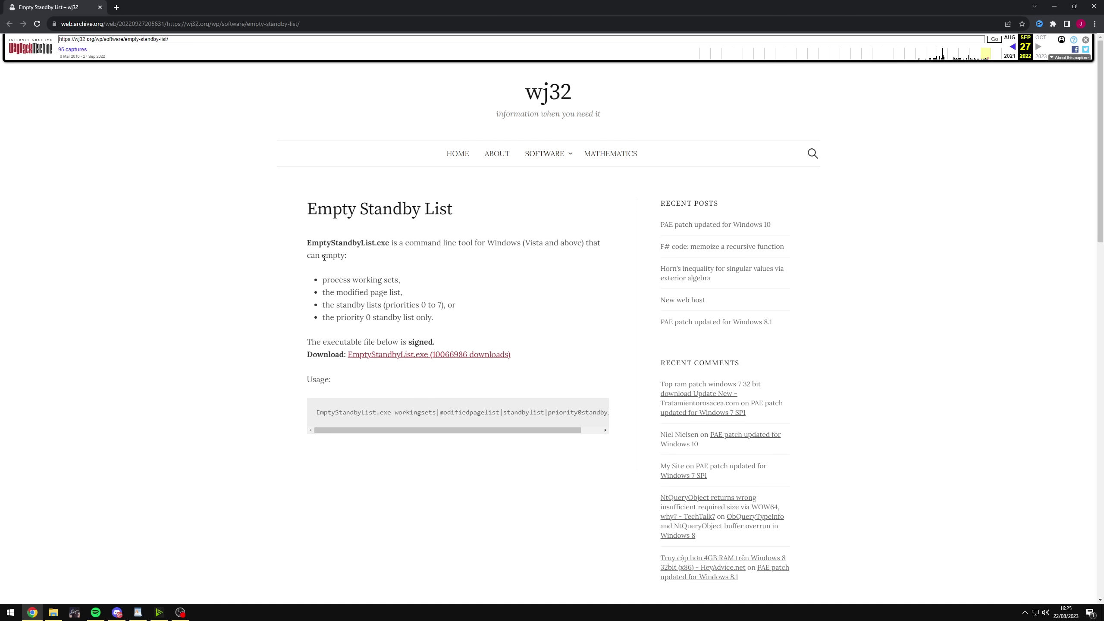
Step: Download EmptyStandbyList.exe from the archived wj32 page and show the Downloads folder in File Explorer
left_click(367, 358)
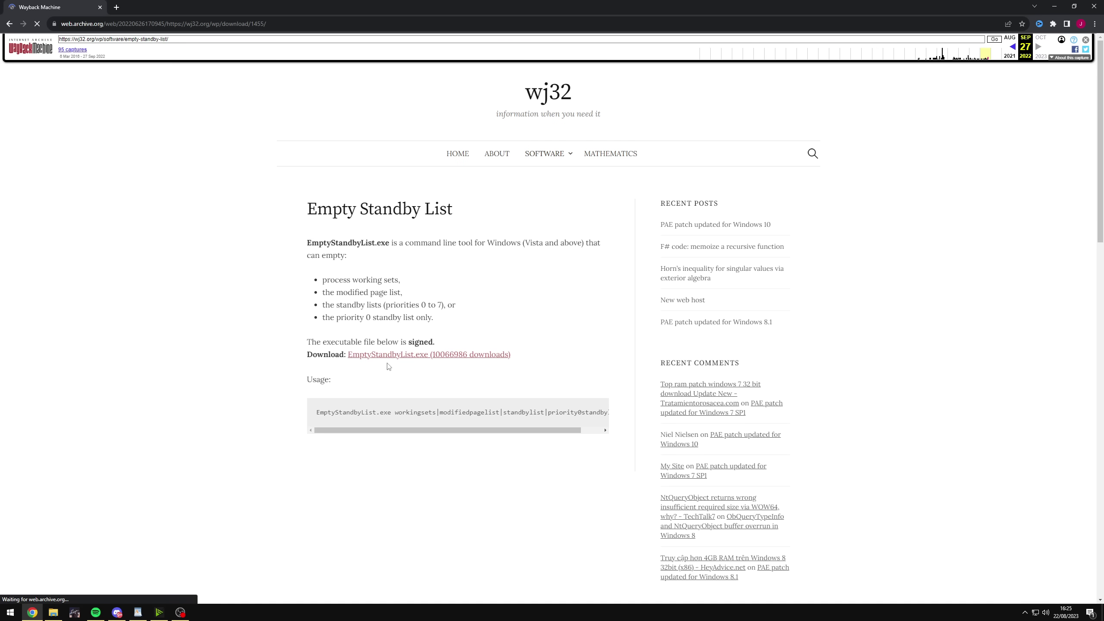
left_click(162, 591)
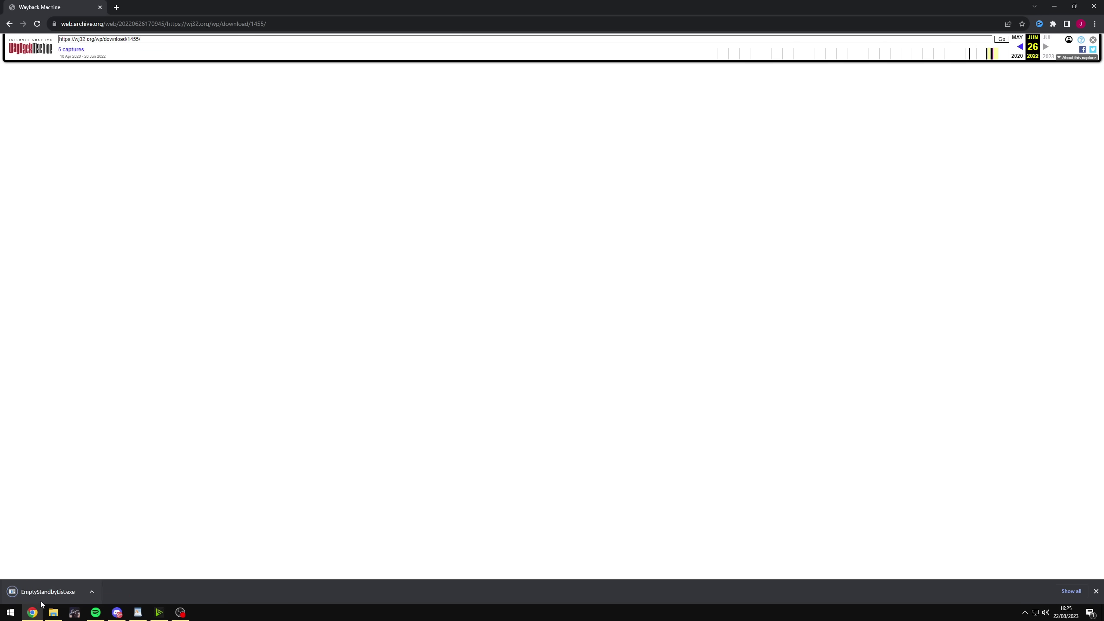
left_click(53, 613)
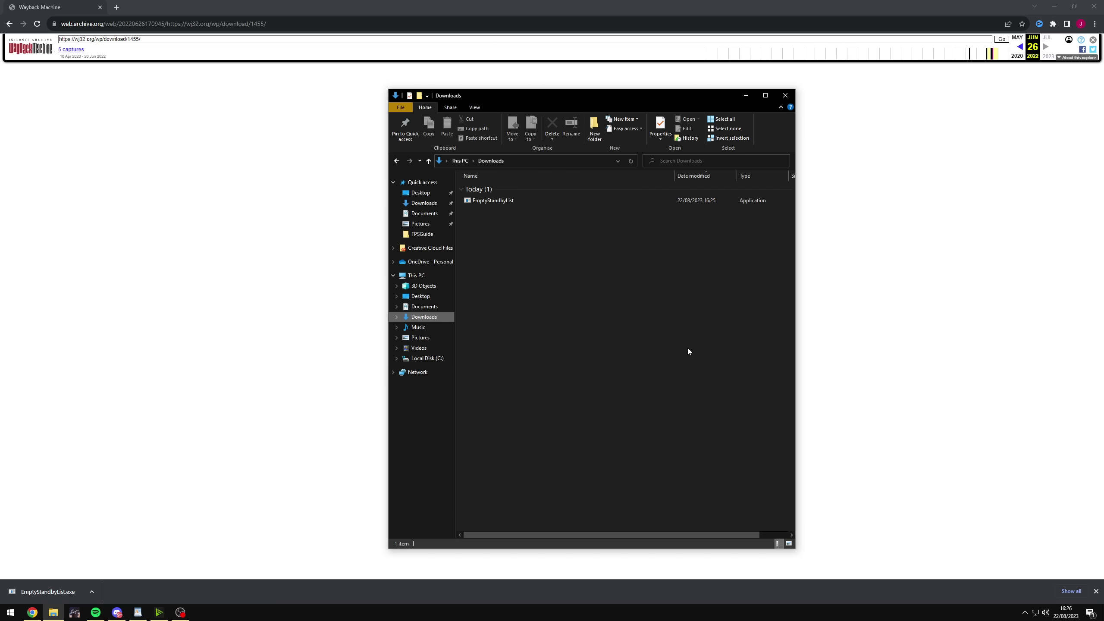
Step: Open This PC in a second window, arrange it beside Downloads and go to Local Disk (C:)
right_click(412, 278)
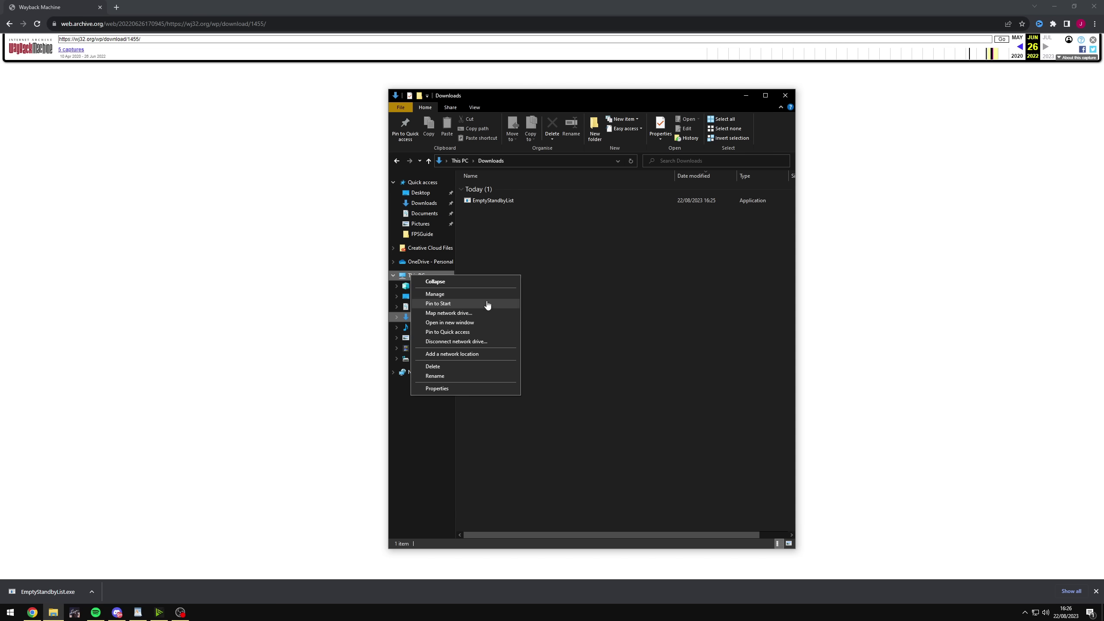
left_click(471, 322)
left_click_drag(543, 92, 192, 88)
left_click_drag(554, 91, 623, 92)
double_click(172, 274)
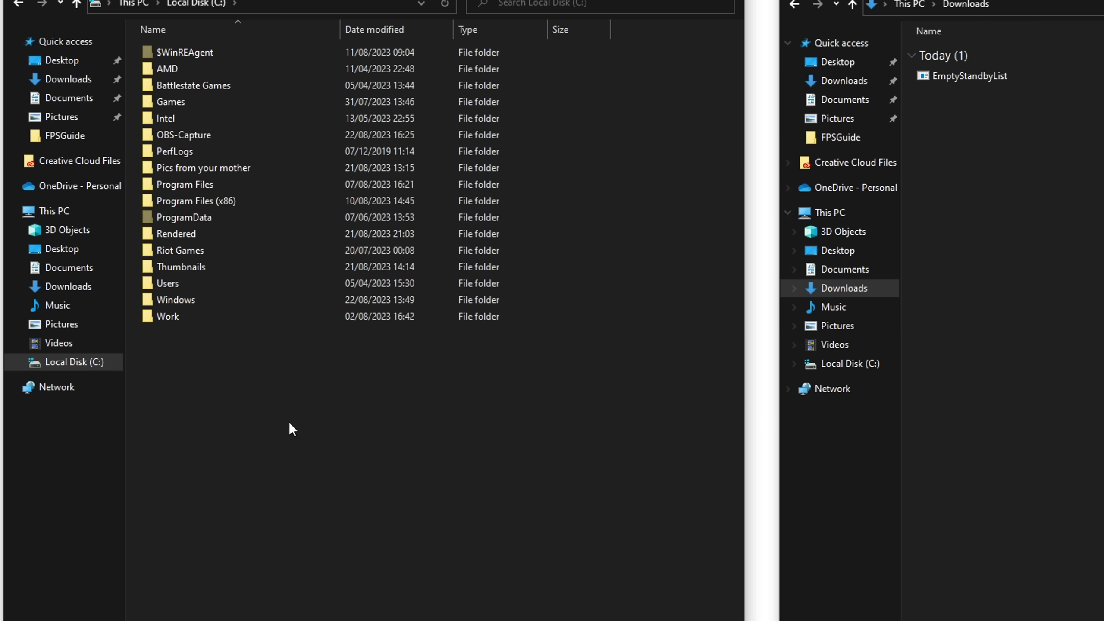
Step: Create a folder named "Empty Standby List" on drive C and move EmptyStandbyList from Downloads into it
right_click(192, 384)
mouse_move(365, 590)
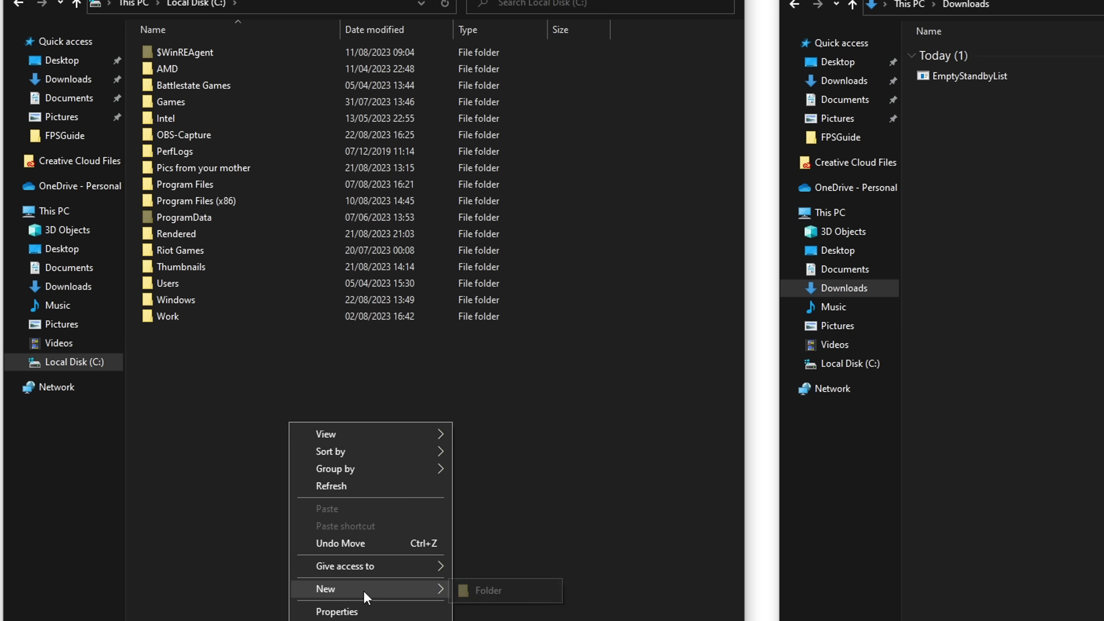
left_click(510, 597)
type("Empty Standby List")
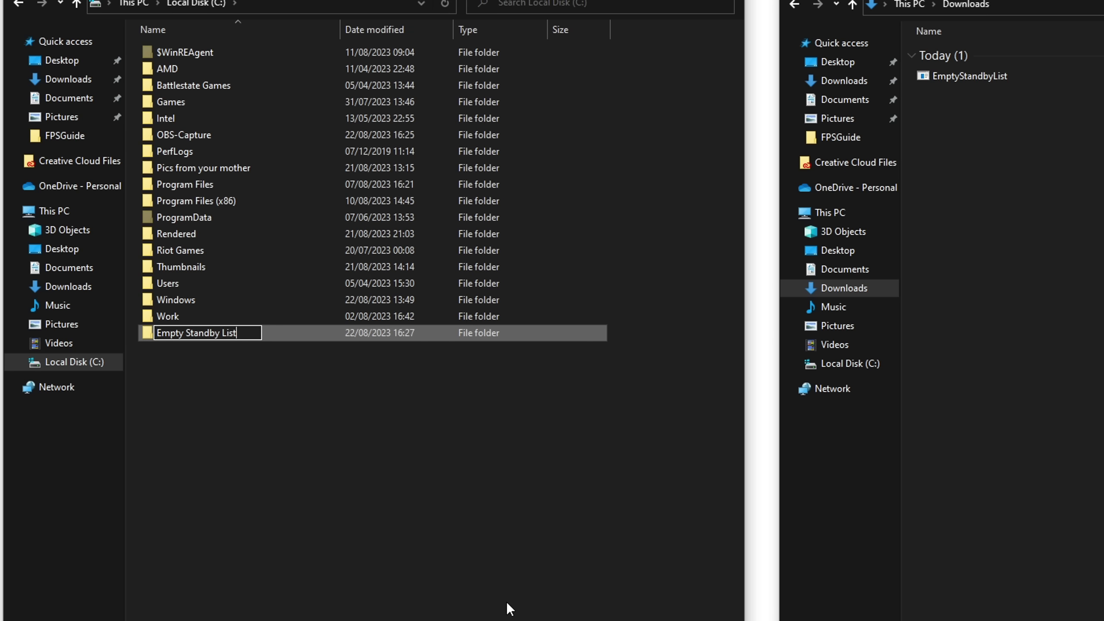
key("Return")
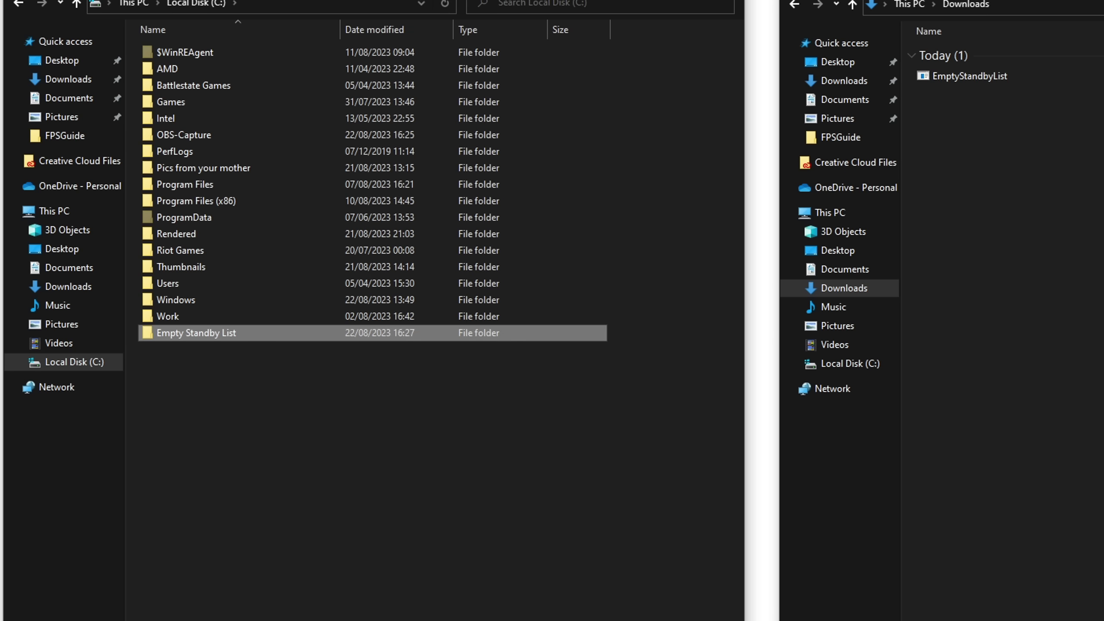
left_click_drag(1014, 74, 1064, 354)
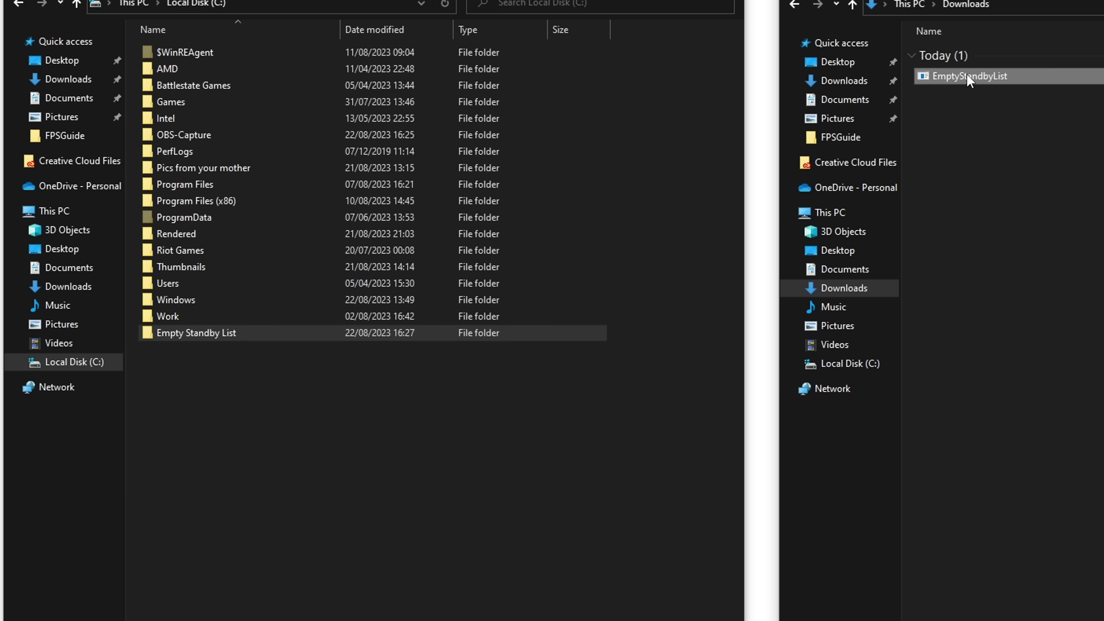
left_click_drag(971, 76, 258, 332)
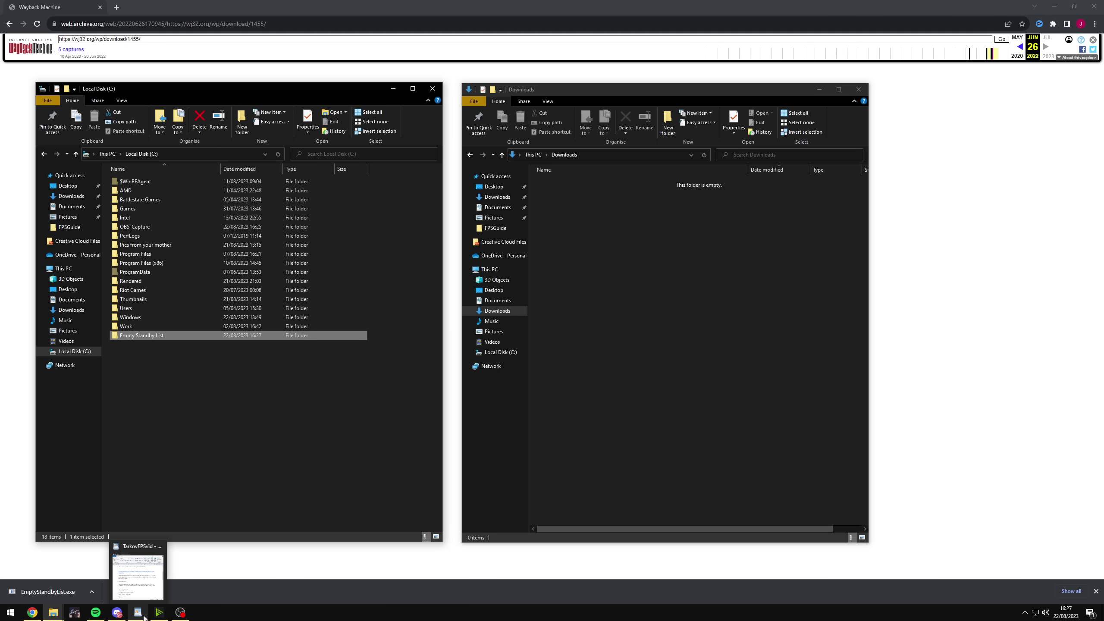
Step: Open Resource Monitor and place its window clear of the Local Disk (C:) folder window
left_click(10, 613)
type("reso")
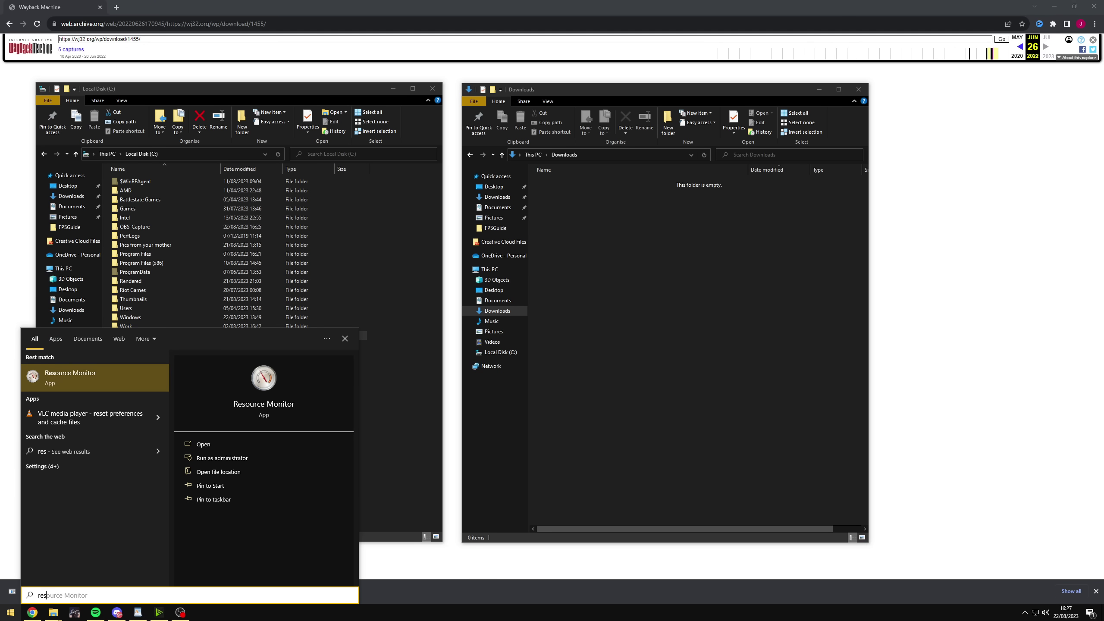
left_click(148, 379)
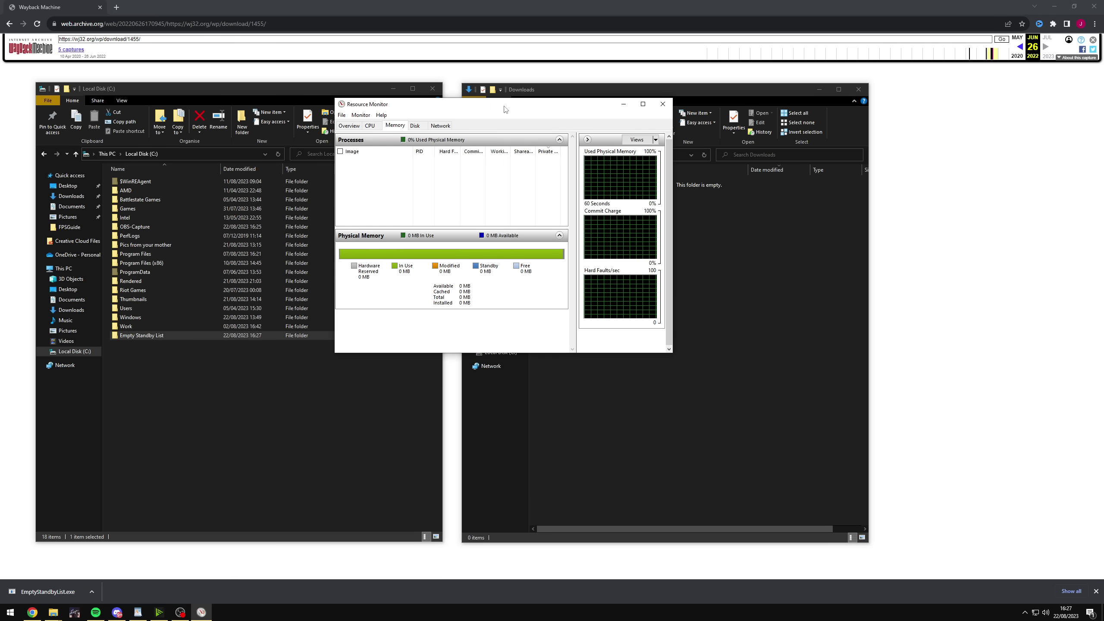
left_click_drag(504, 110, 751, 101)
Step: In the Empty Standby List folder, set the EmptyStandbyList application to always run as an administrator
double_click(150, 335)
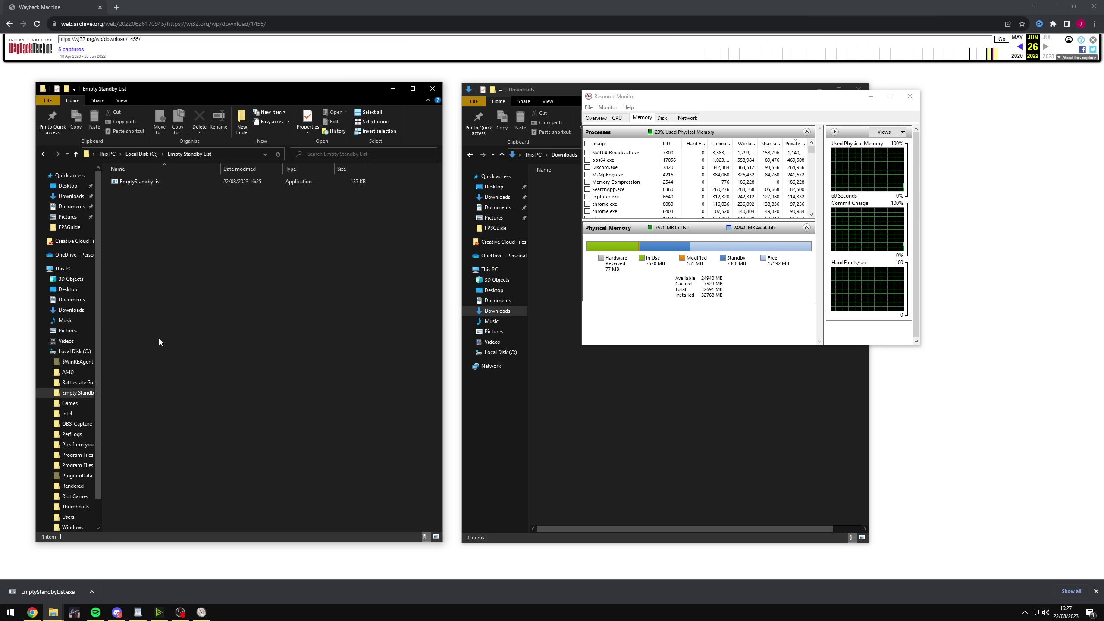
right_click(125, 181)
left_click(146, 379)
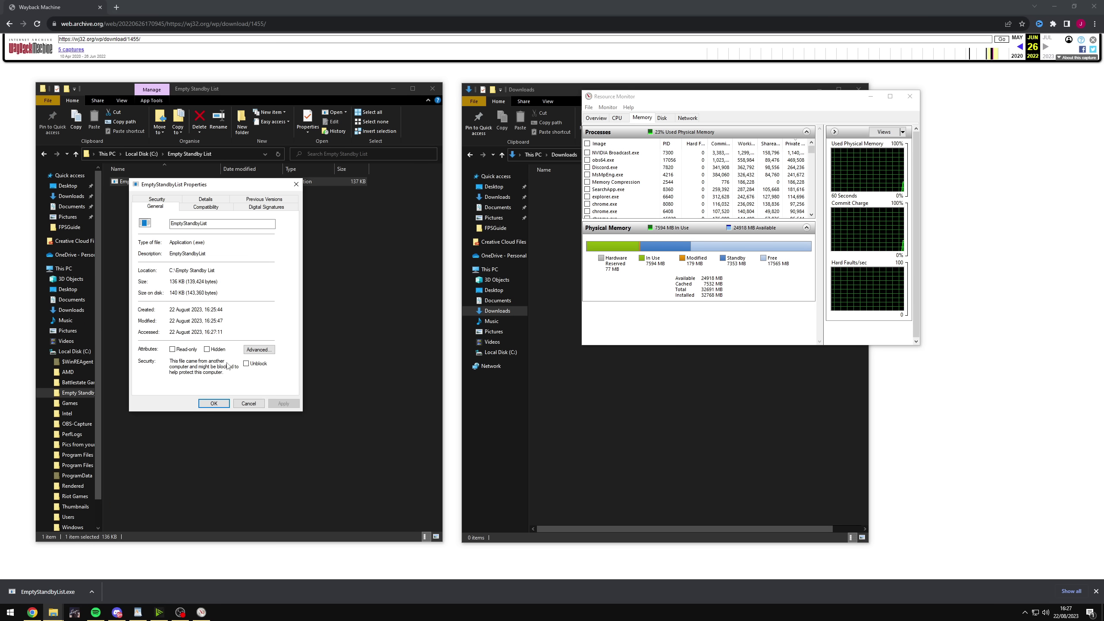
left_click(207, 208)
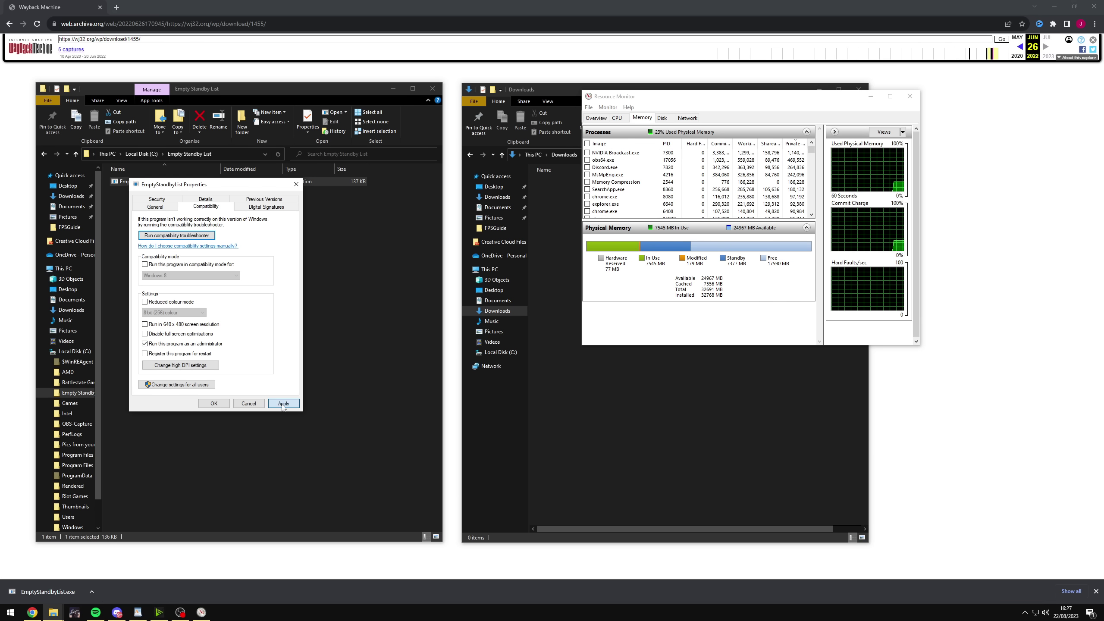
left_click(214, 404)
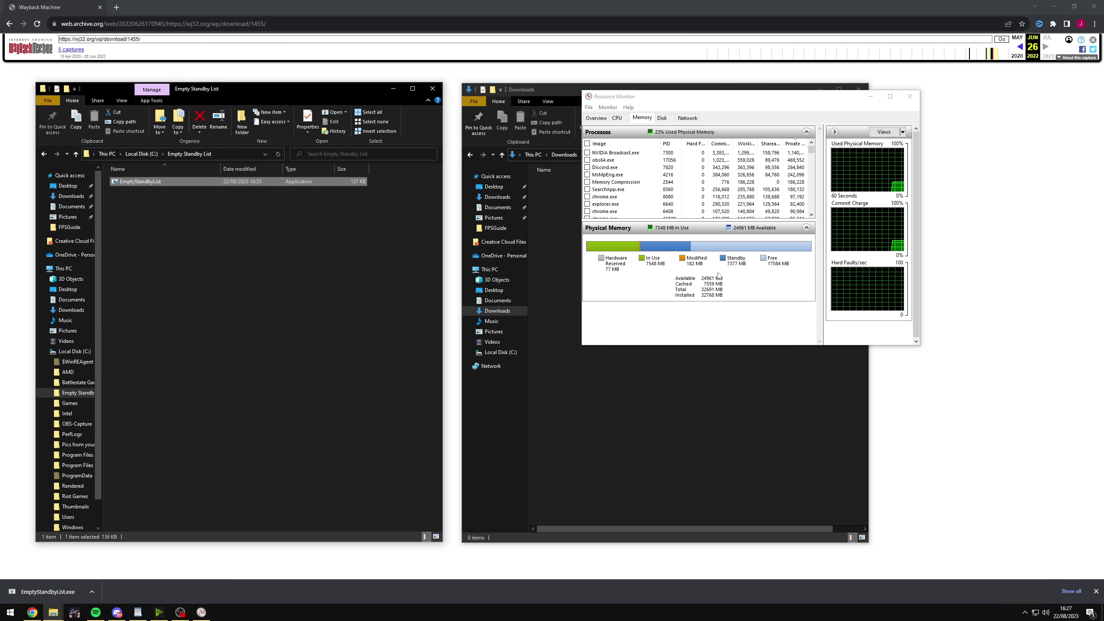
Step: Run EmptyStandbyList and compare the standby memory in Resource Monitor before and after
mouse_move(728, 266)
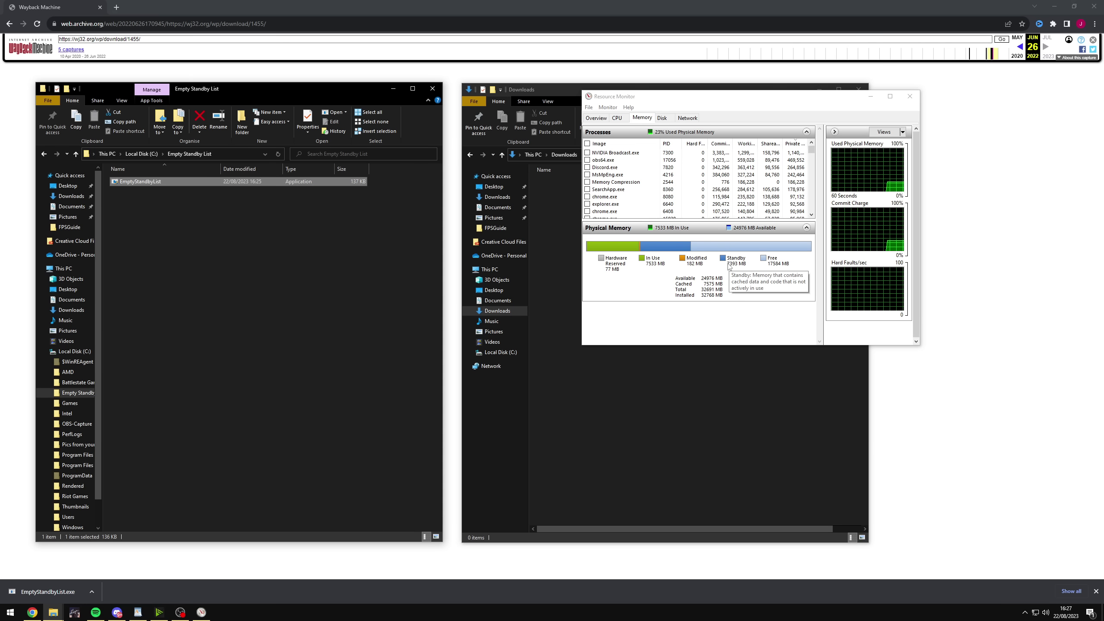
double_click(162, 181)
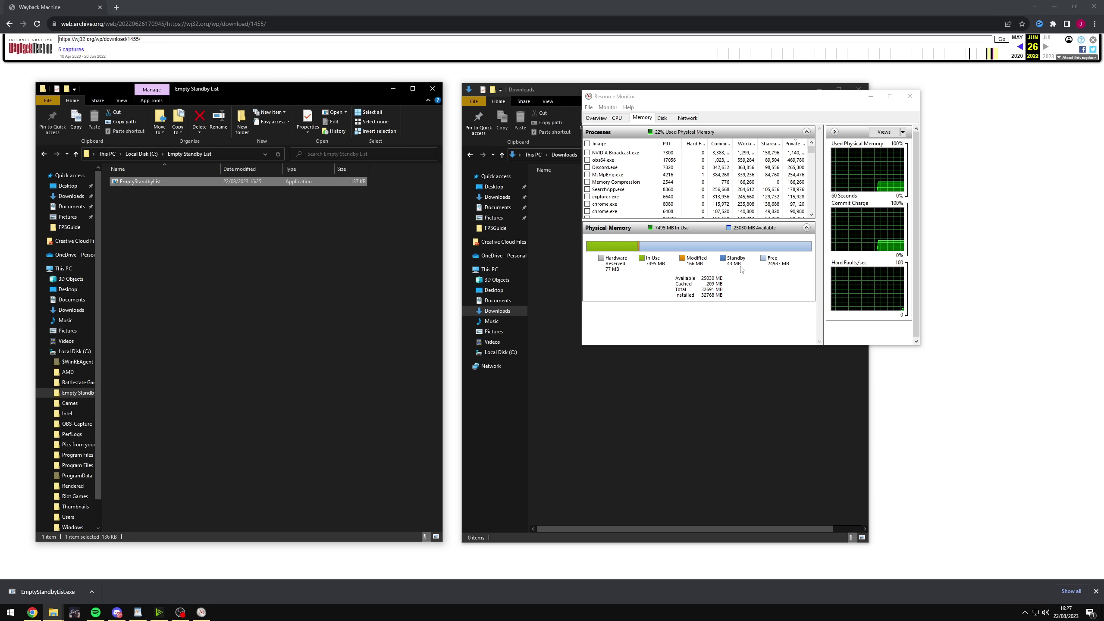
mouse_move(742, 269)
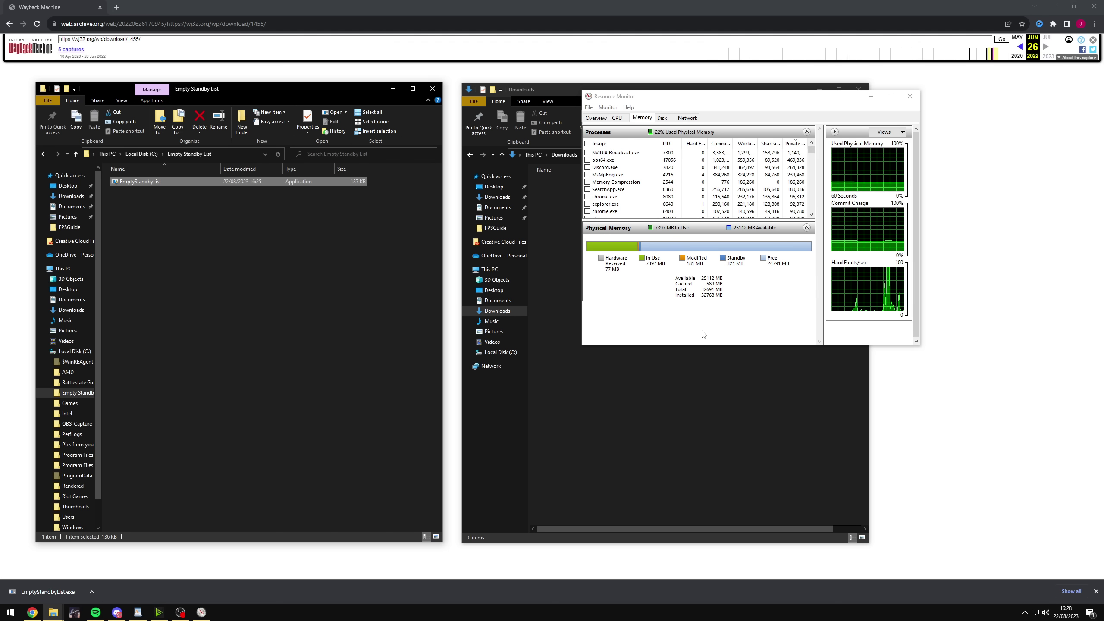
Step: Open Task Scheduler, resize and reposition its window, and close Resource Monitor
left_click(8, 612)
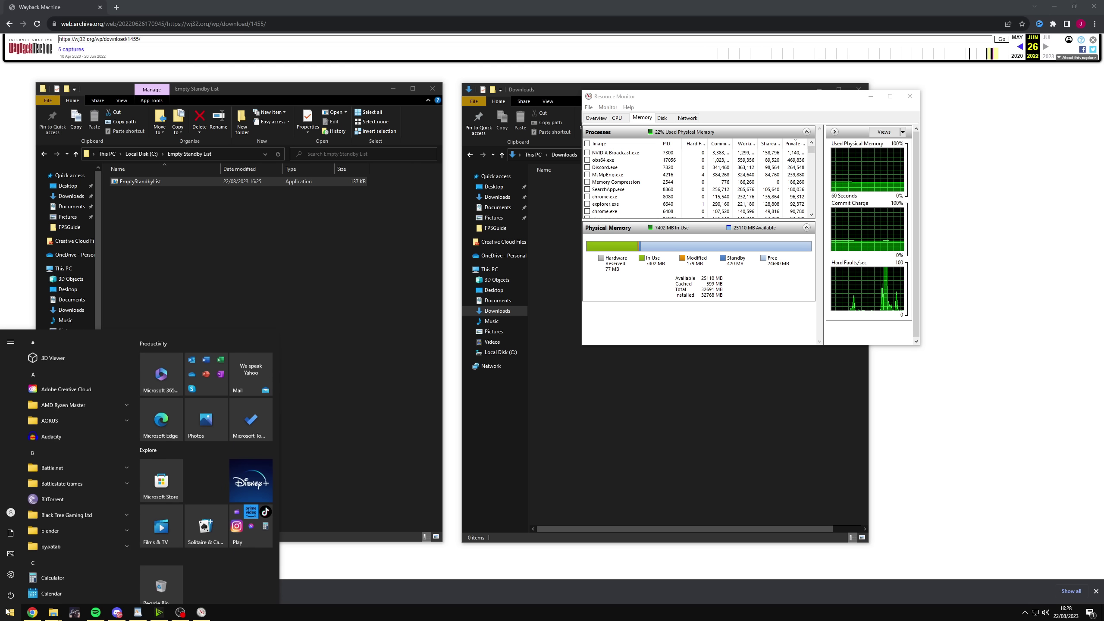
type("task")
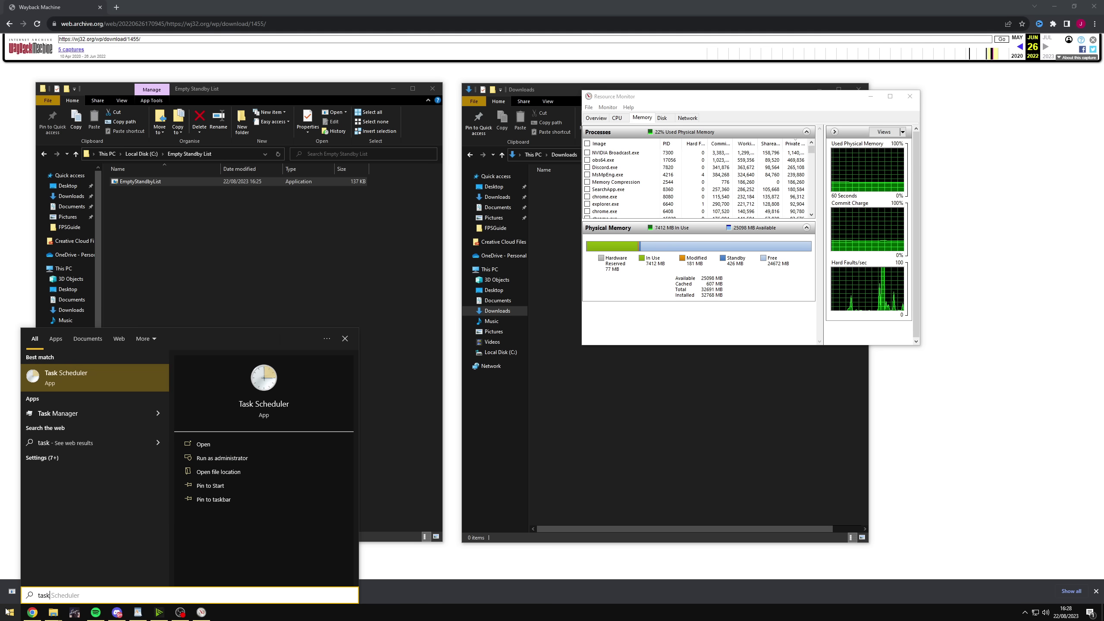
left_click(65, 377)
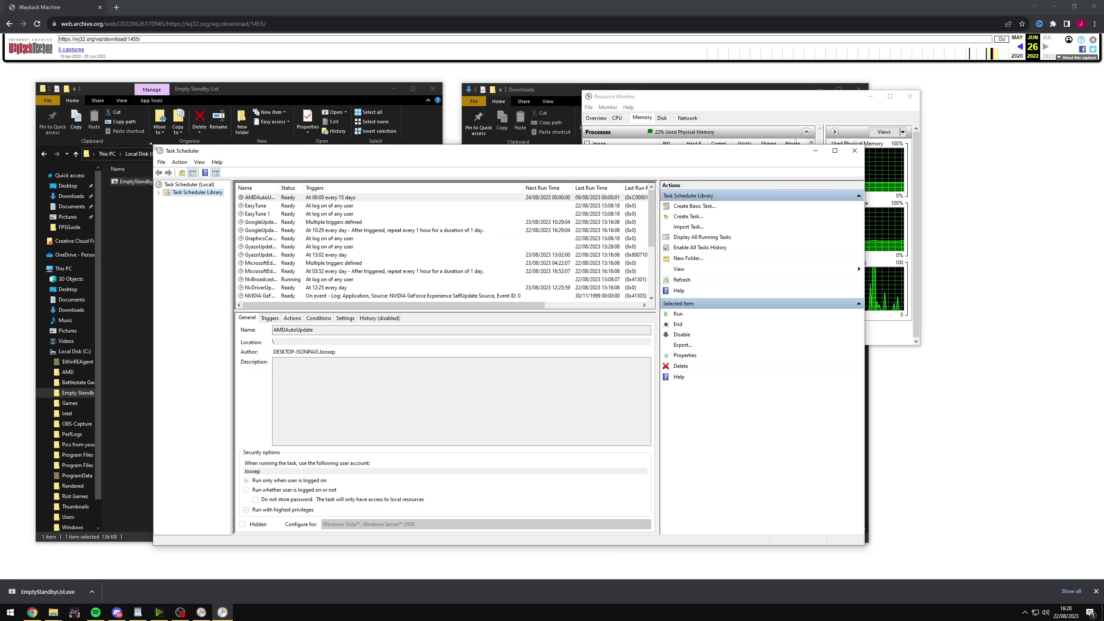
left_click_drag(154, 145, 236, 179)
left_click_drag(499, 179, 366, 91)
left_click(919, 97)
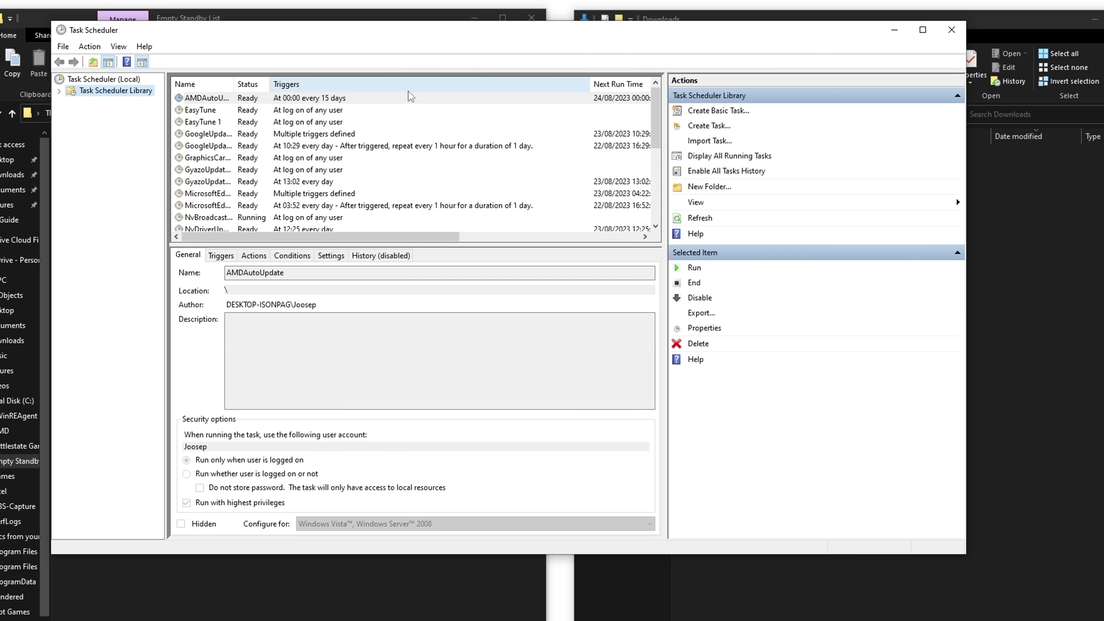
Step: Create a new task in the Task Scheduler Library and name it "Empty Standby List"
scroll(519, 158, "down", 1)
left_click_drag(658, 120, 657, 185)
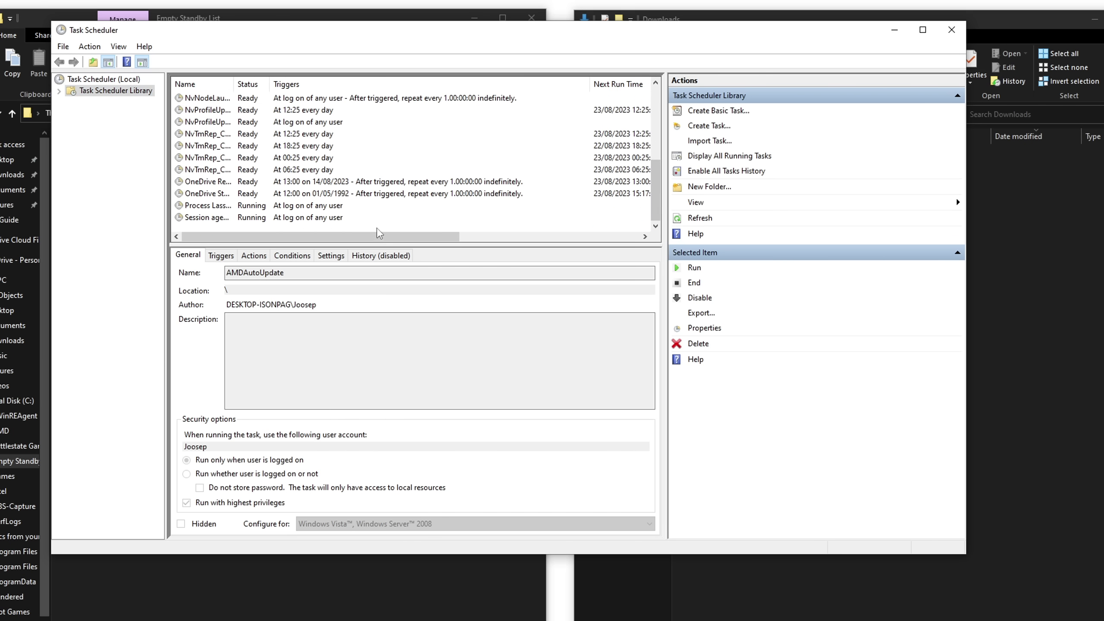
right_click(246, 233)
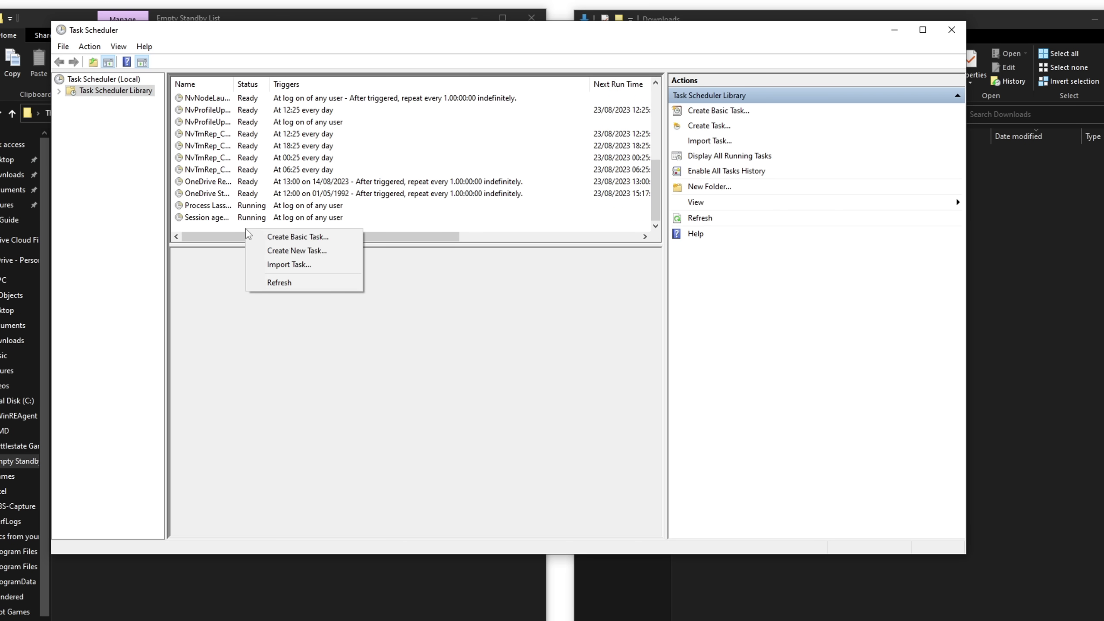
left_click(300, 250)
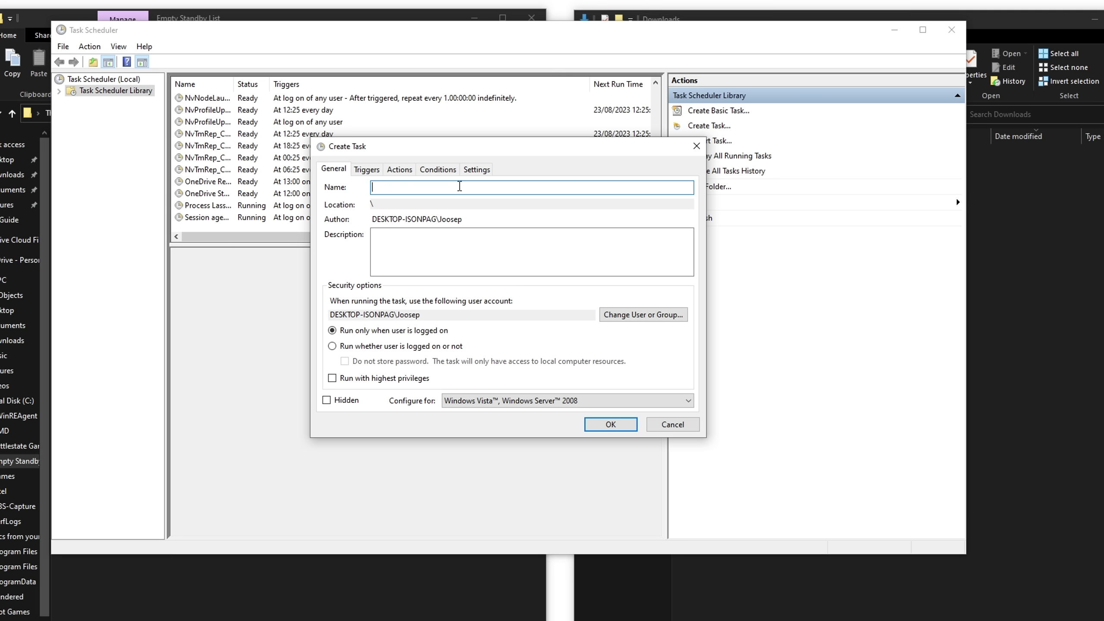
type("Empty Standby List")
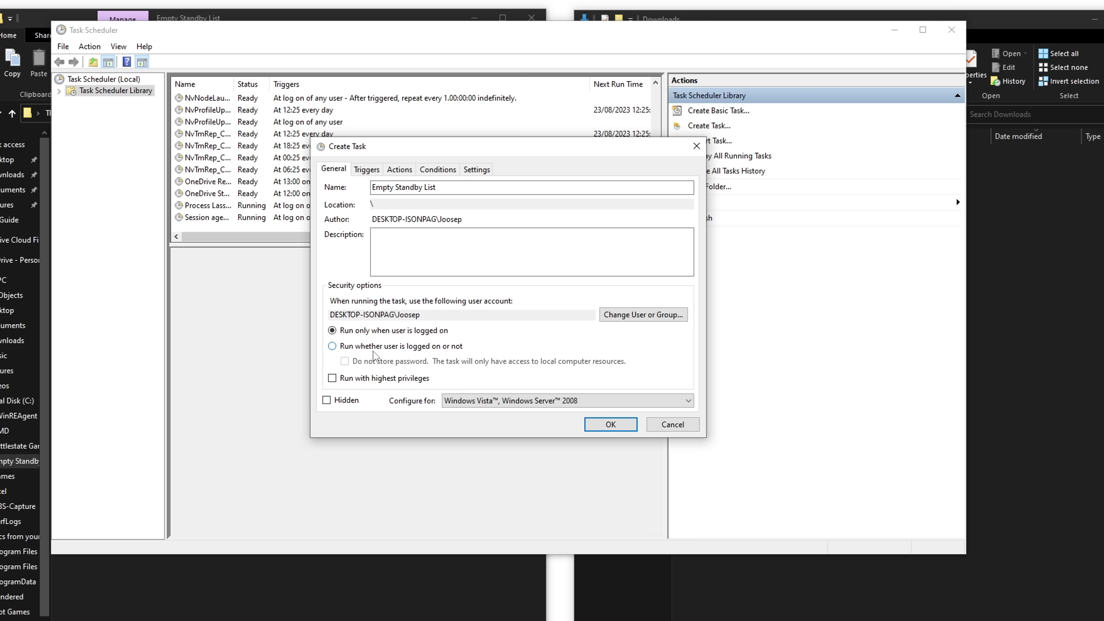
Step: Set the task to run whether the user is logged on or not, with highest privileges, configured for Windows 10
left_click(333, 346)
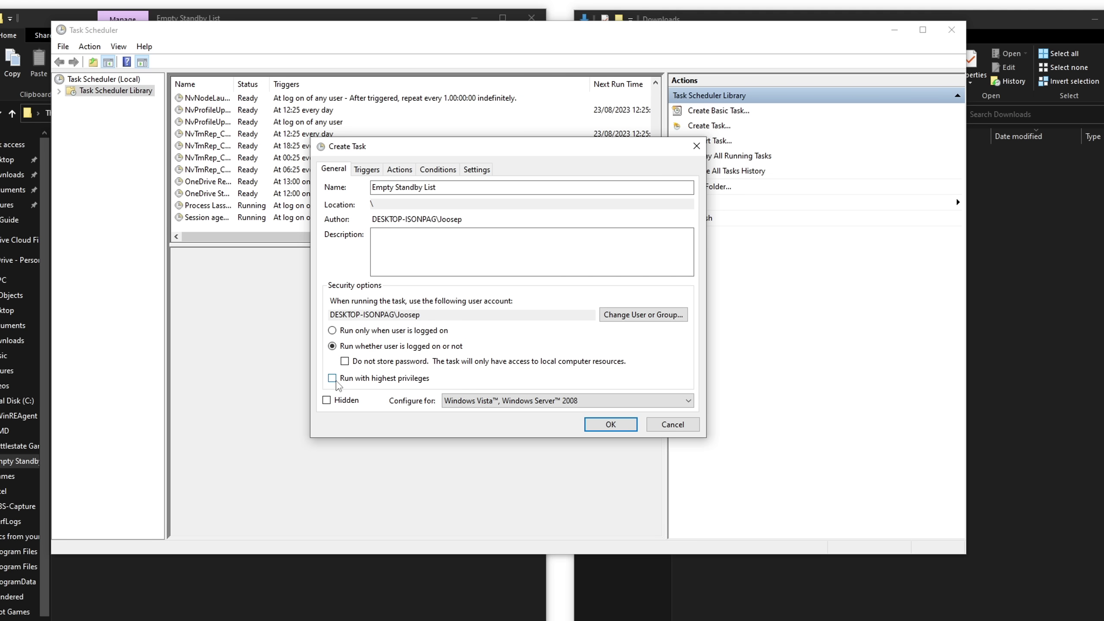
left_click(496, 402)
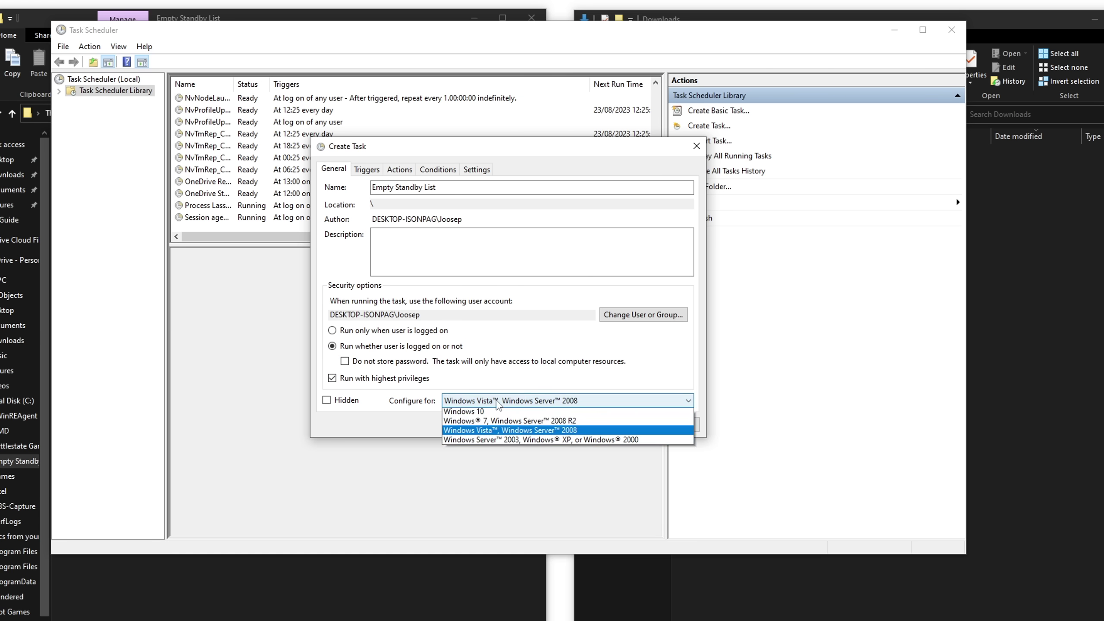
left_click(506, 414)
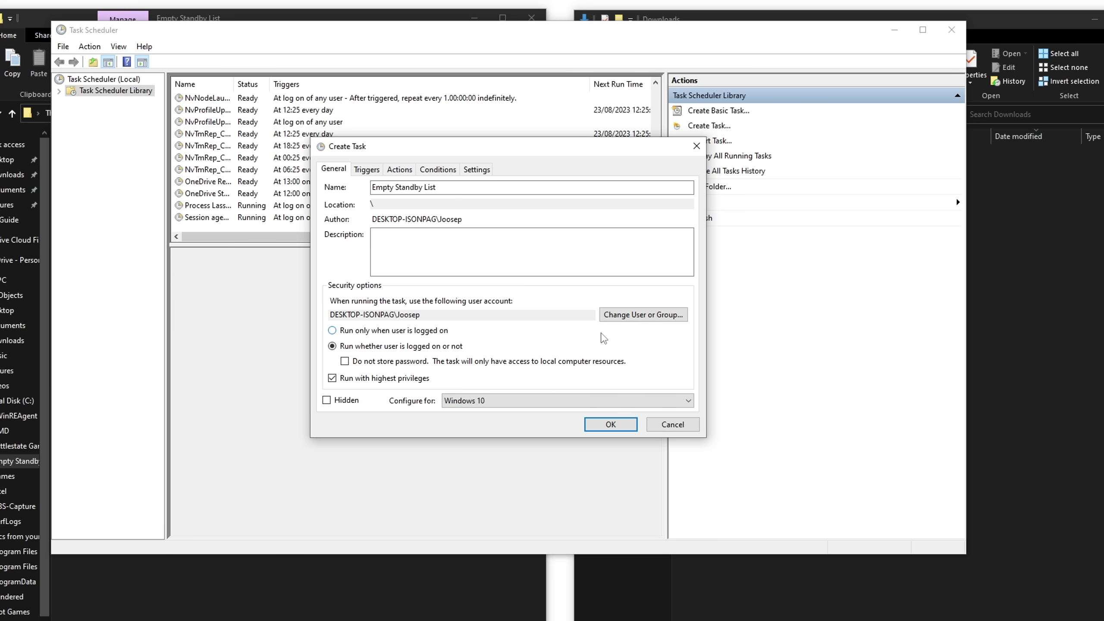
Step: Change the account that runs the task to SYSTEM by finding it in the list of users and groups
left_click(622, 320)
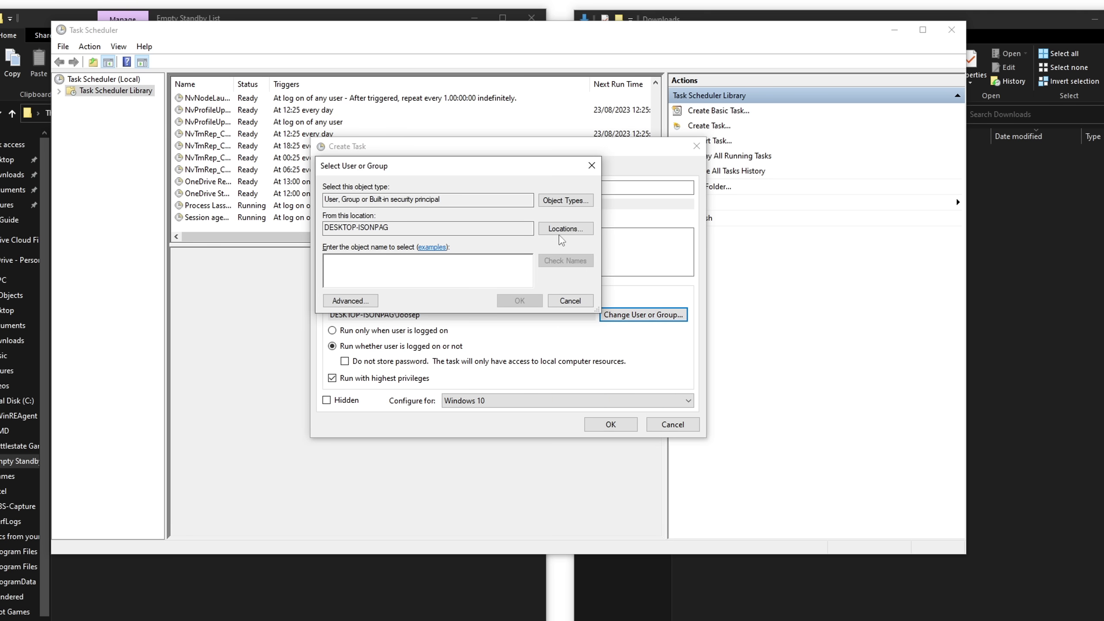
left_click(350, 305)
left_click(607, 302)
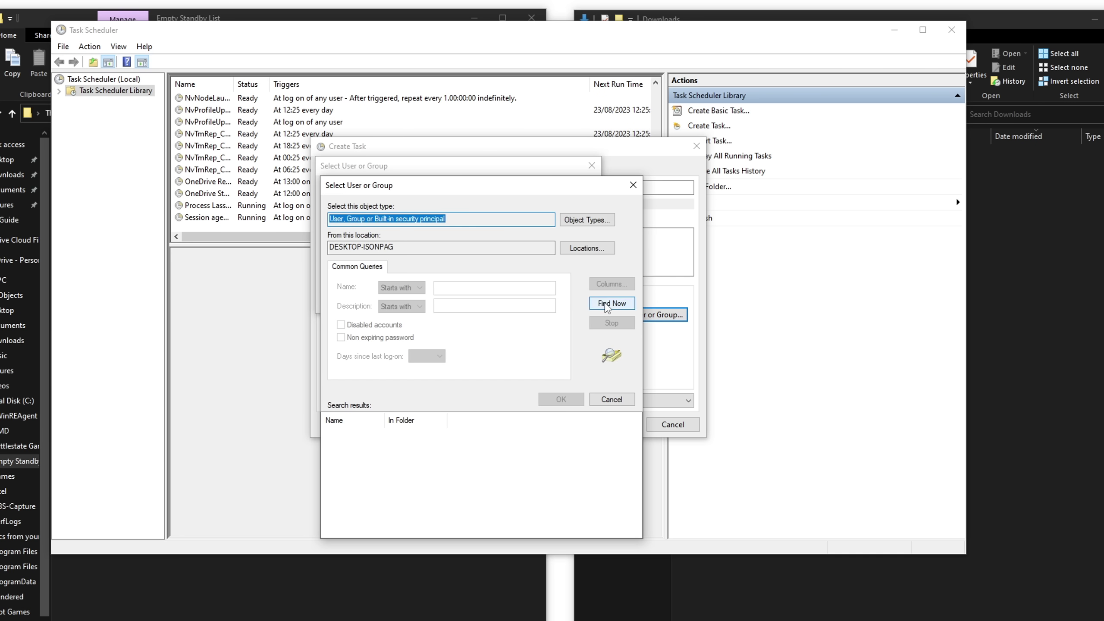
left_click_drag(636, 442, 636, 506)
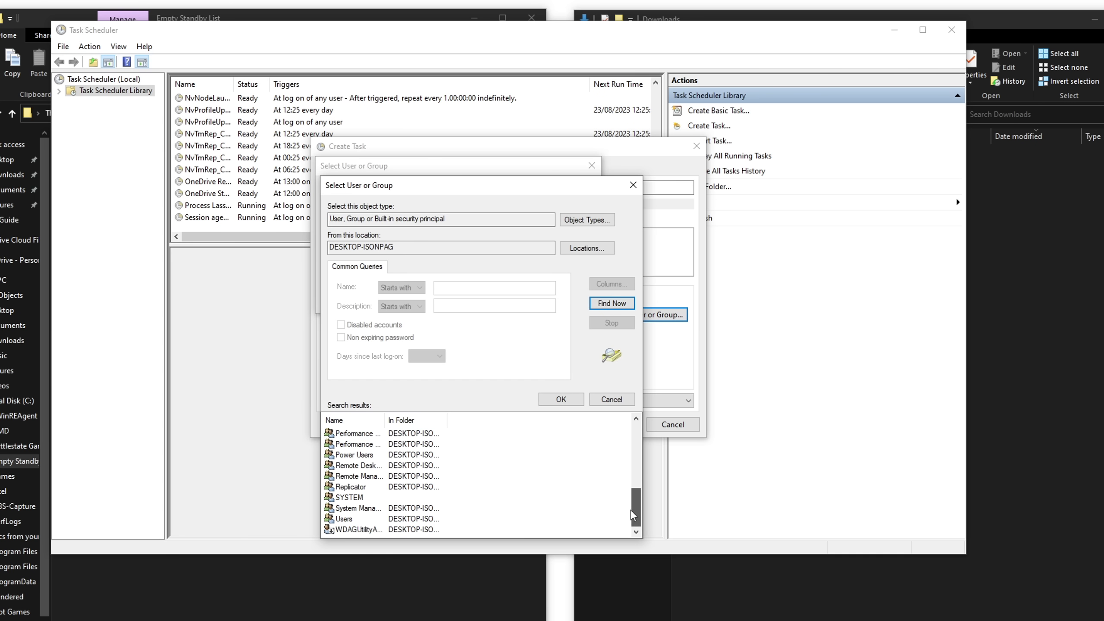
left_click(352, 498)
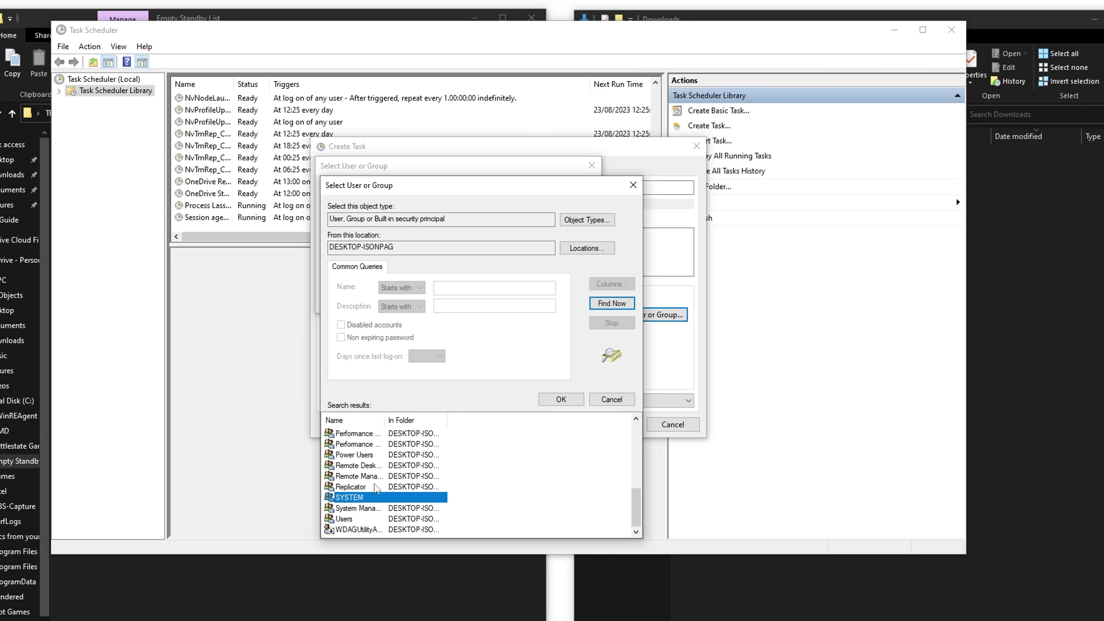
left_click(559, 399)
left_click(534, 304)
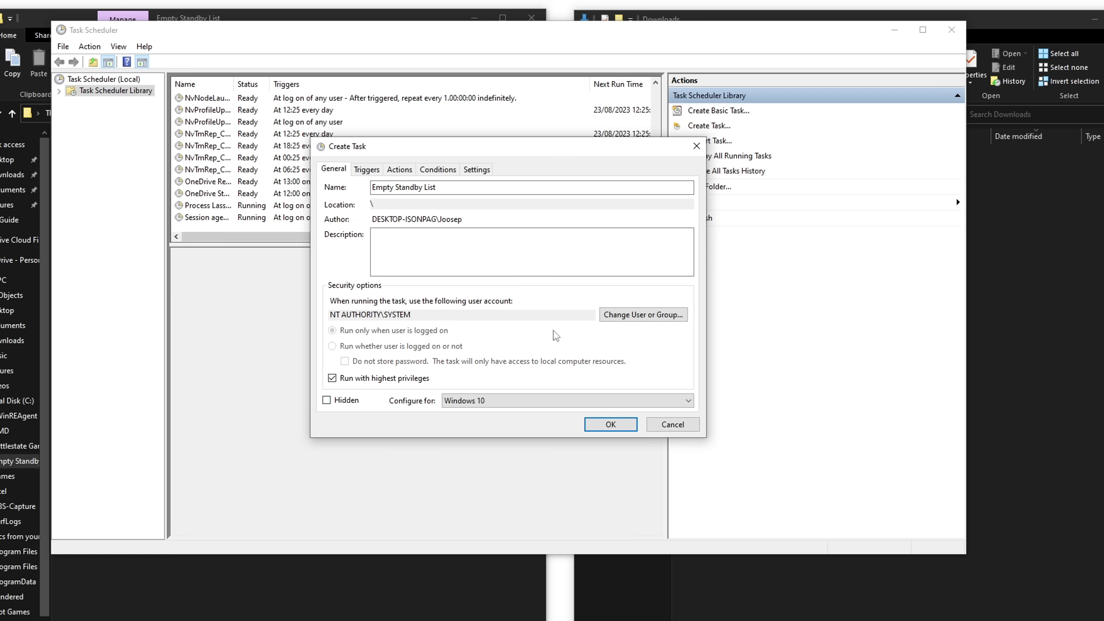
Step: Start a new trigger for the task that begins on a schedule
left_click(366, 169)
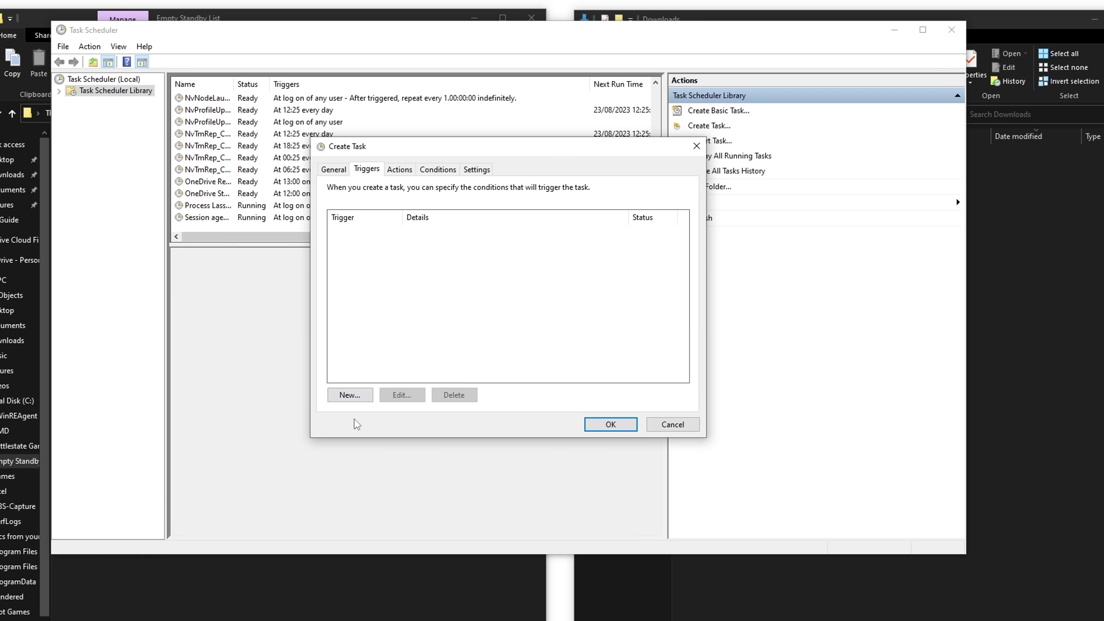
left_click(352, 395)
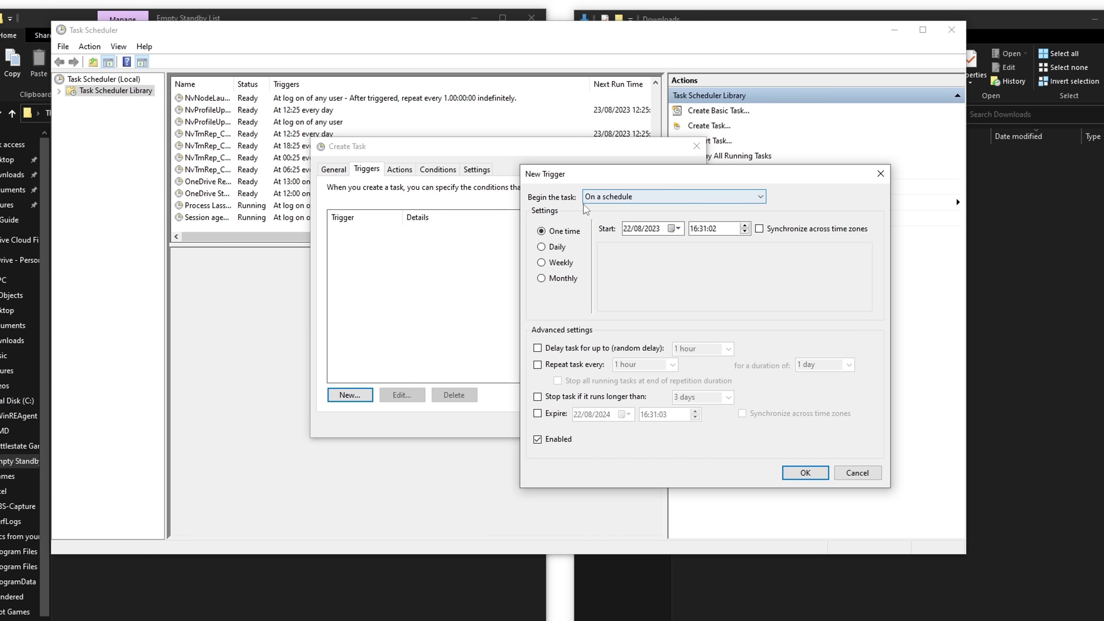
left_click(626, 198)
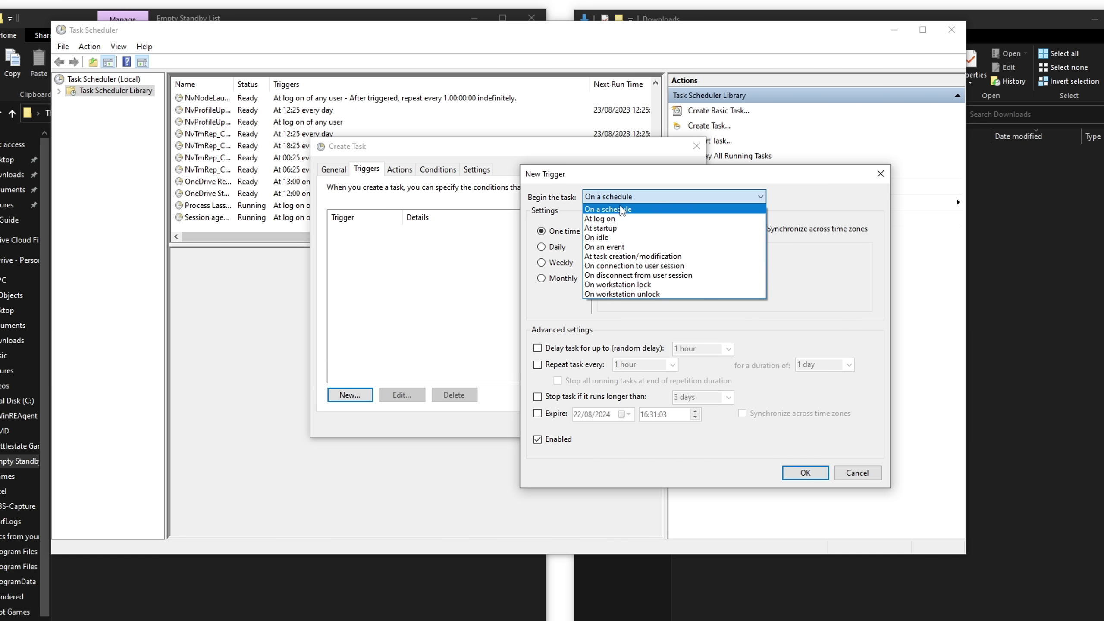
left_click(621, 211)
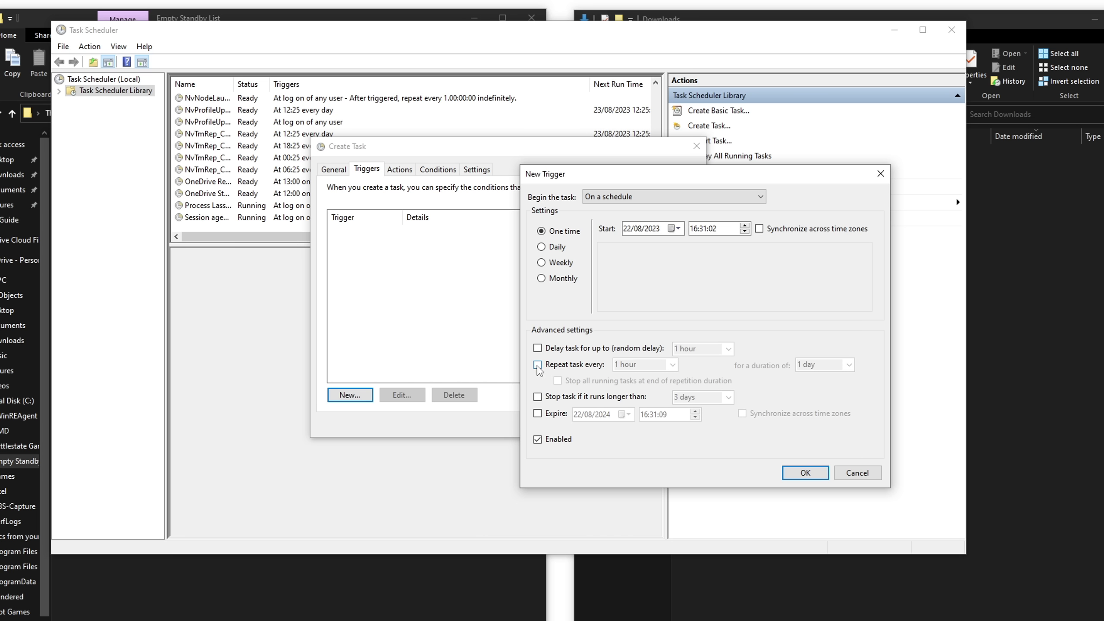
Step: Set the trigger to repeat every 5 minutes for an indefinite duration and save it
left_click(538, 365)
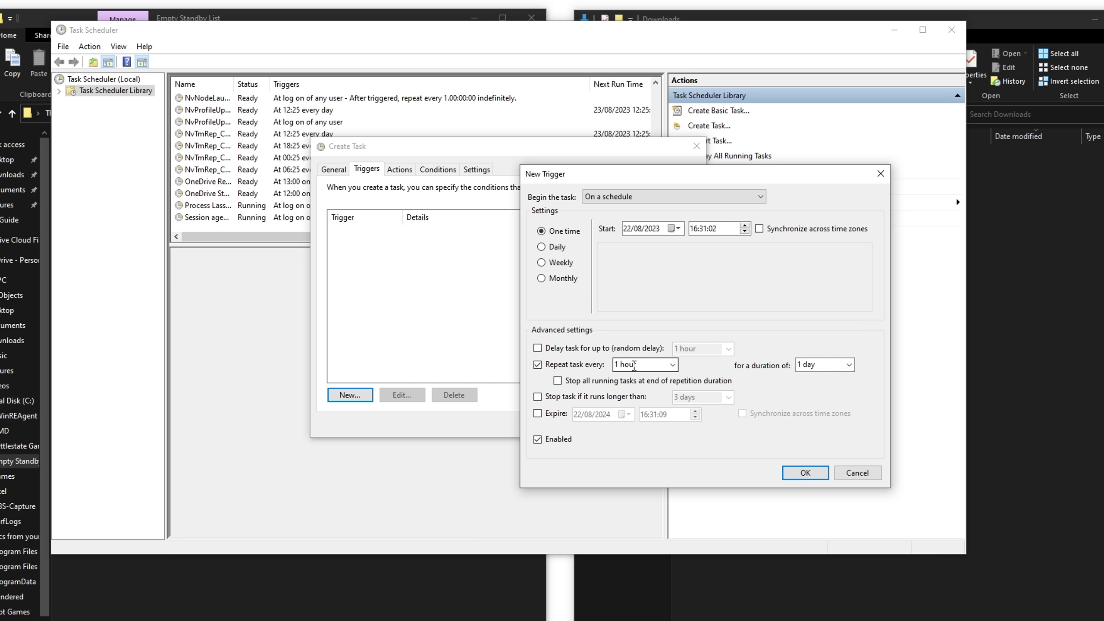
left_click(673, 364)
left_click(632, 377)
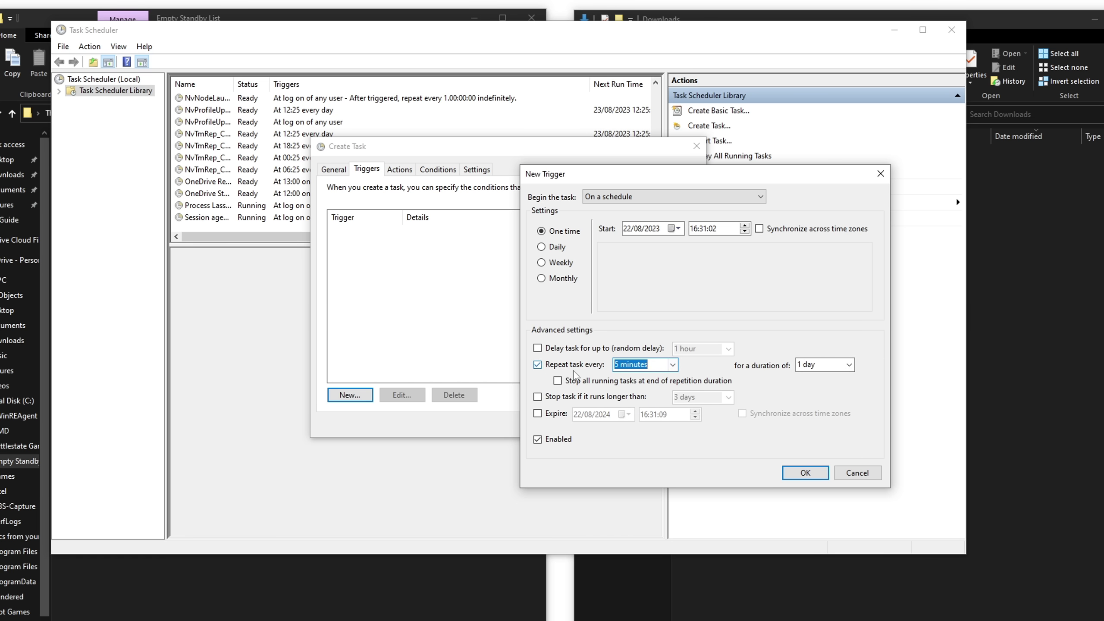
left_click(617, 367)
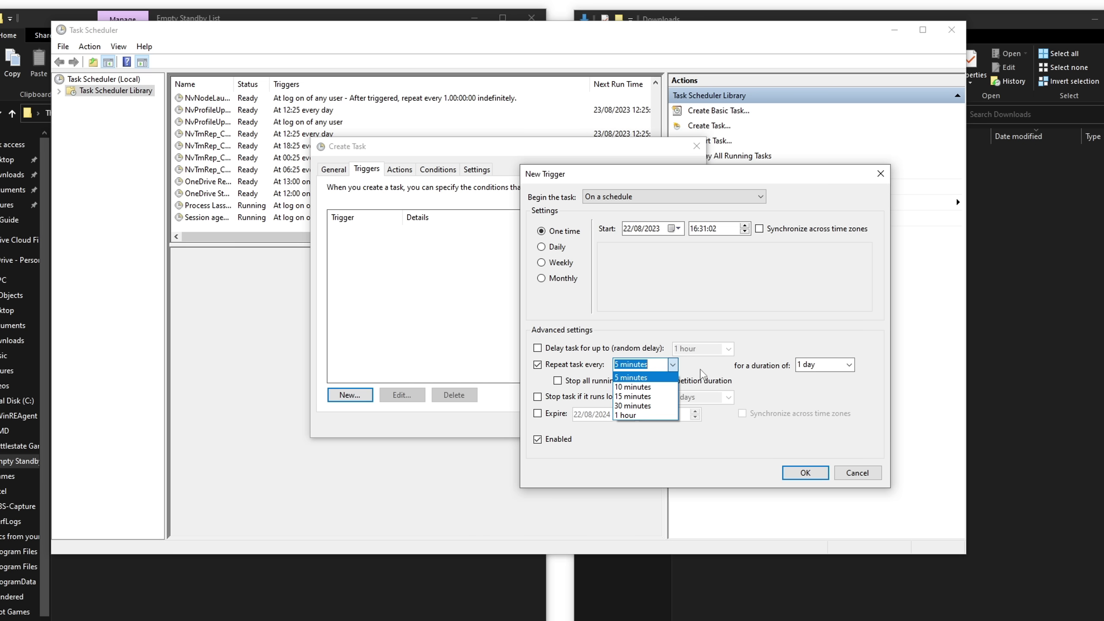
left_click(702, 374)
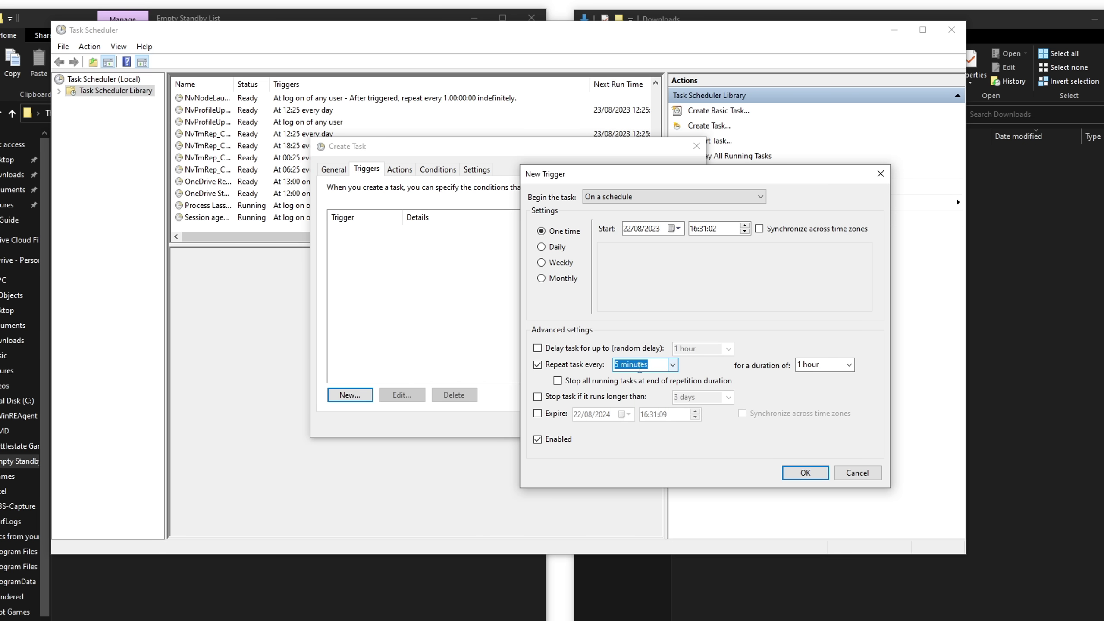
left_click(849, 365)
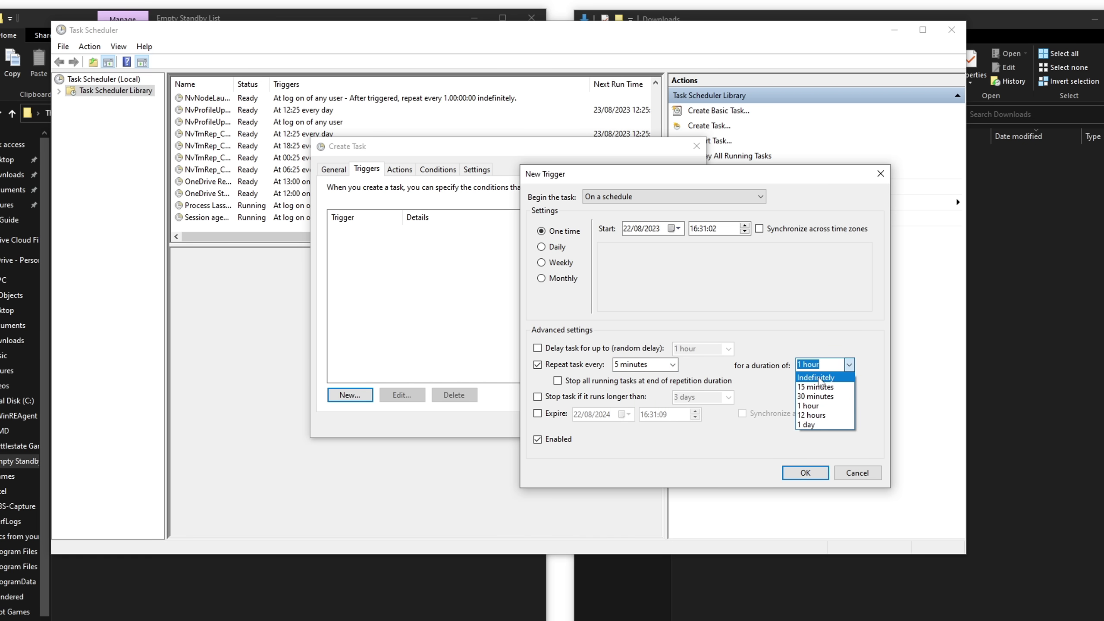
left_click(798, 378)
left_click(802, 474)
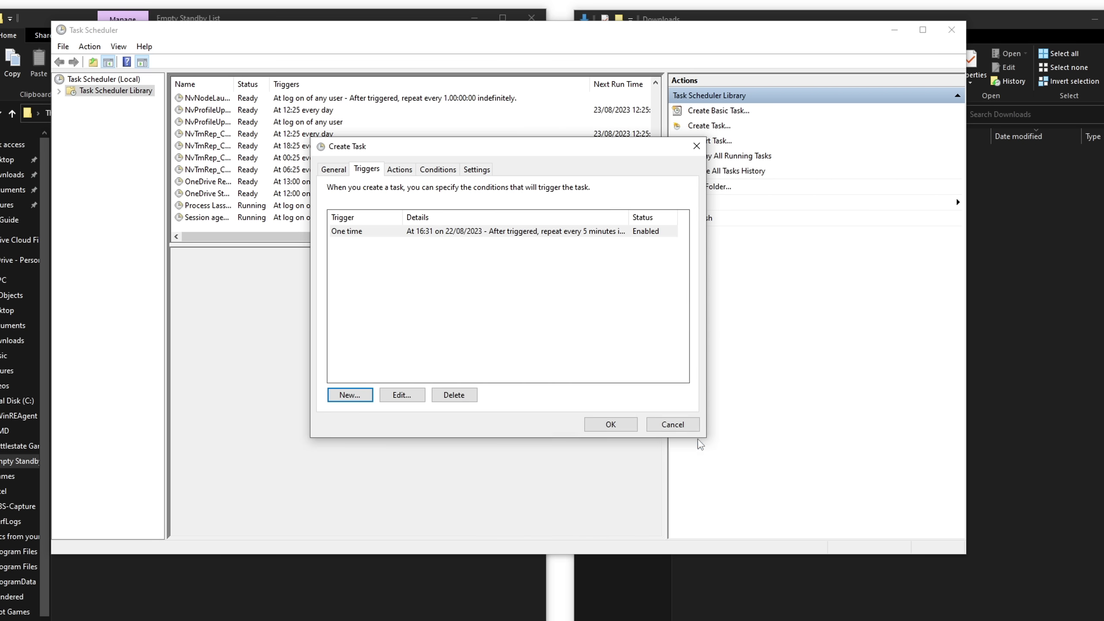
Step: Add an action that starts C:\Empty Standby List\EmptyStandbyList.exe and save the new task
left_click(401, 171)
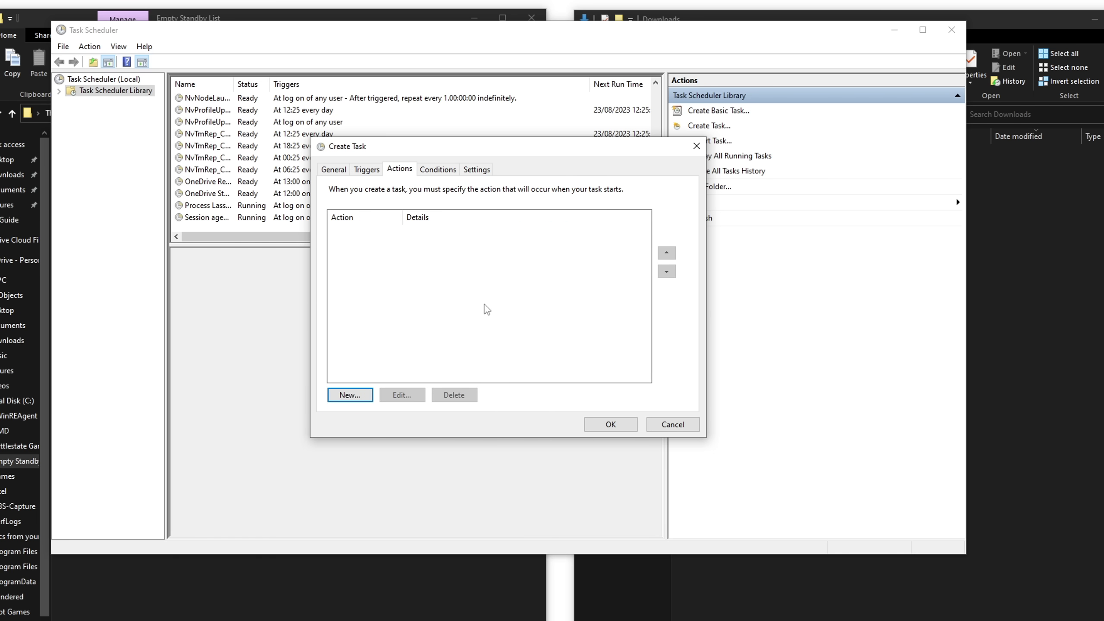
left_click(348, 394)
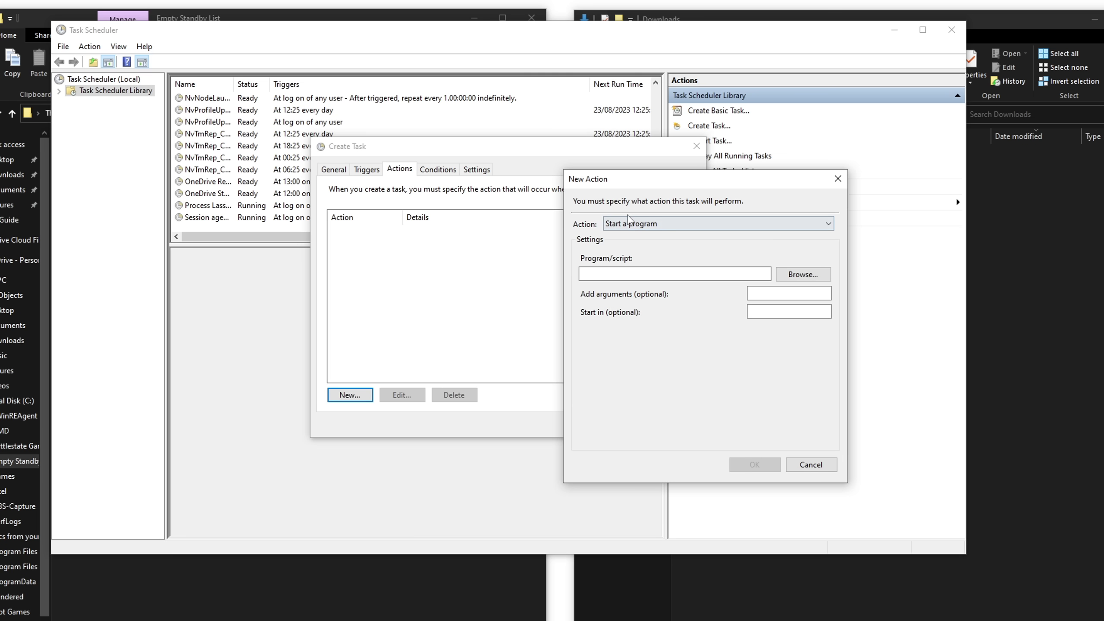
left_click(802, 275)
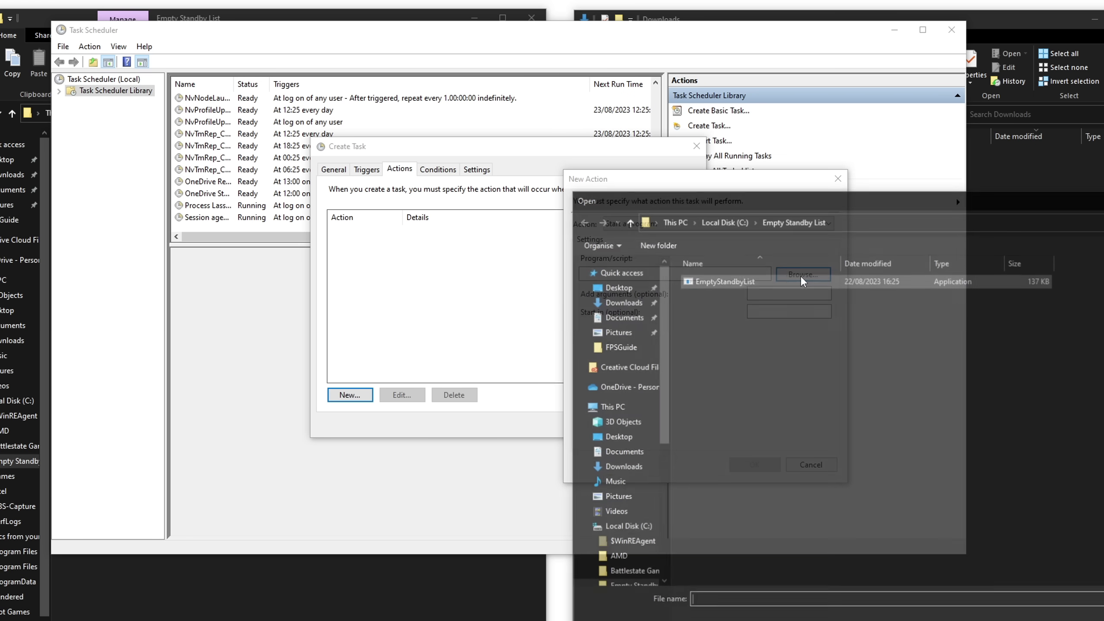
left_click(611, 408)
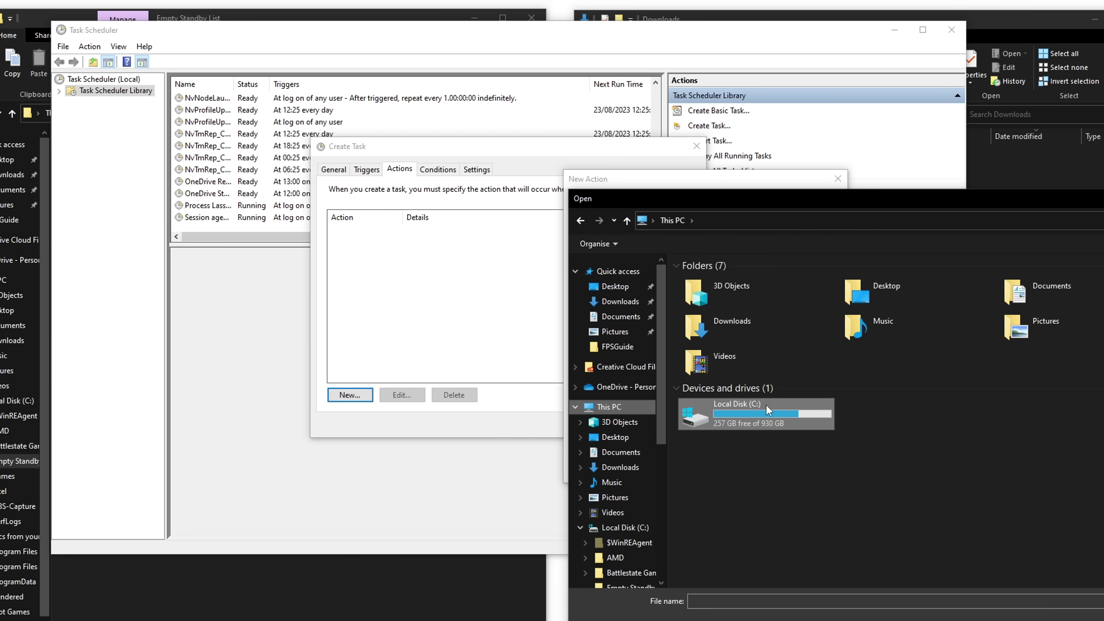
double_click(716, 421)
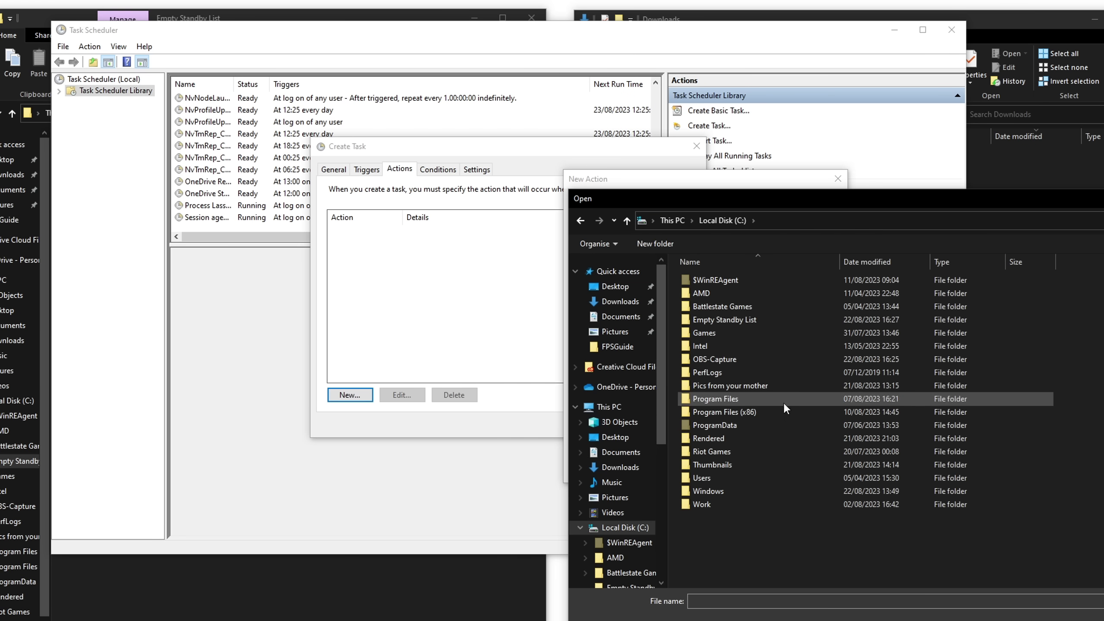
double_click(741, 320)
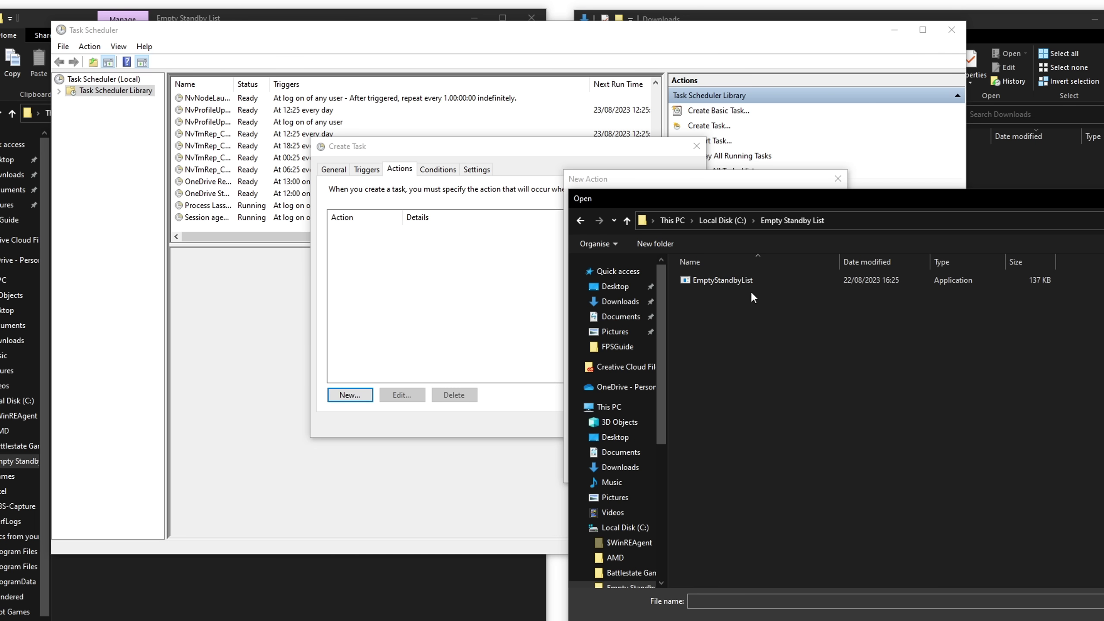
left_click(742, 283)
double_click(742, 283)
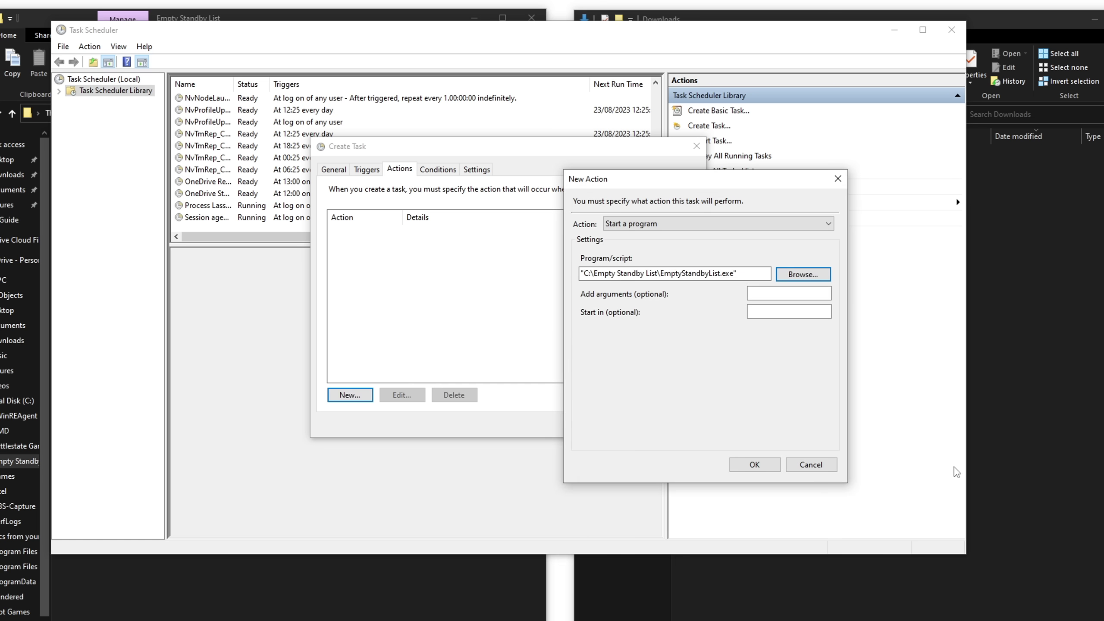
left_click(754, 464)
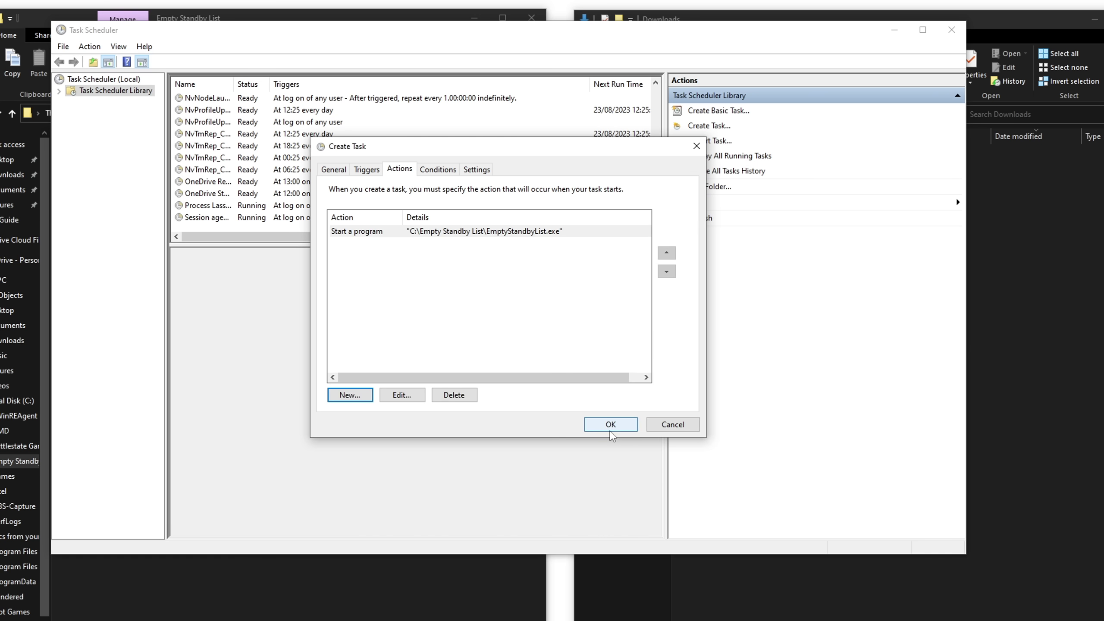
left_click(598, 427)
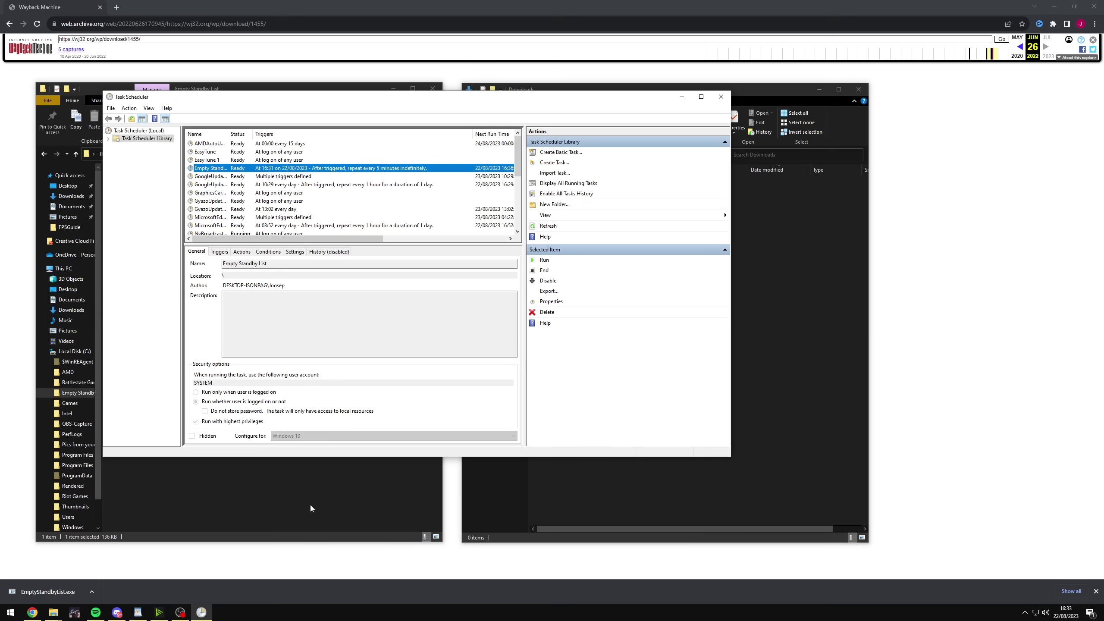
Step: Open Resource Monitor to view the physical memory usage
left_click(10, 613)
type("reso")
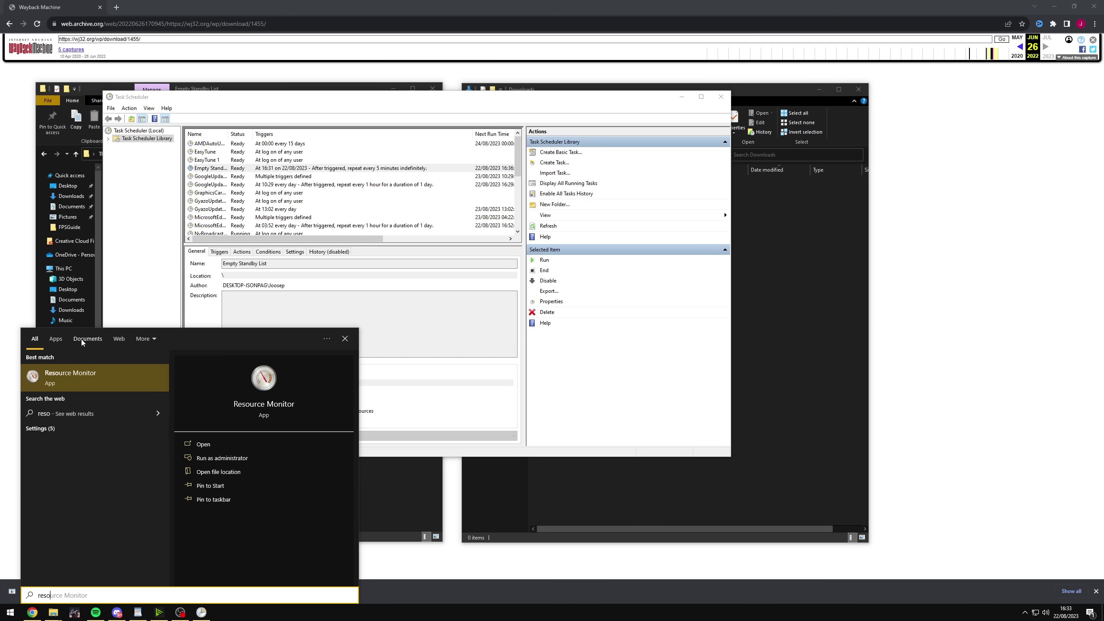
key("Return")
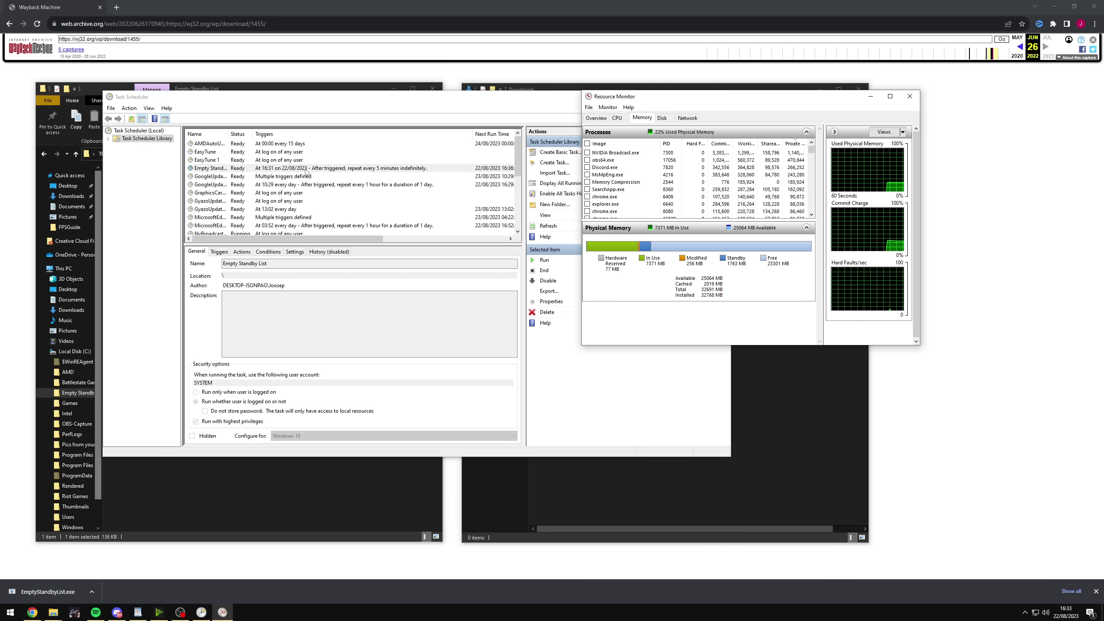
Step: Run the Empty Standby List task on demand and return to Resource Monitor to check its effect on standby memory
right_click(307, 169)
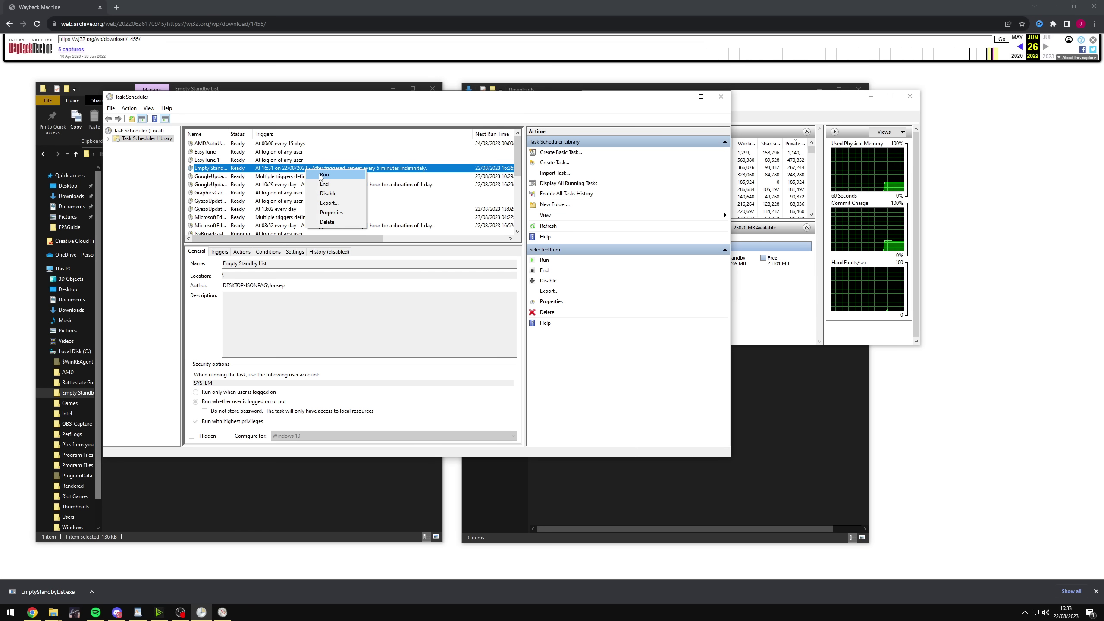
left_click(324, 174)
left_click(734, 266)
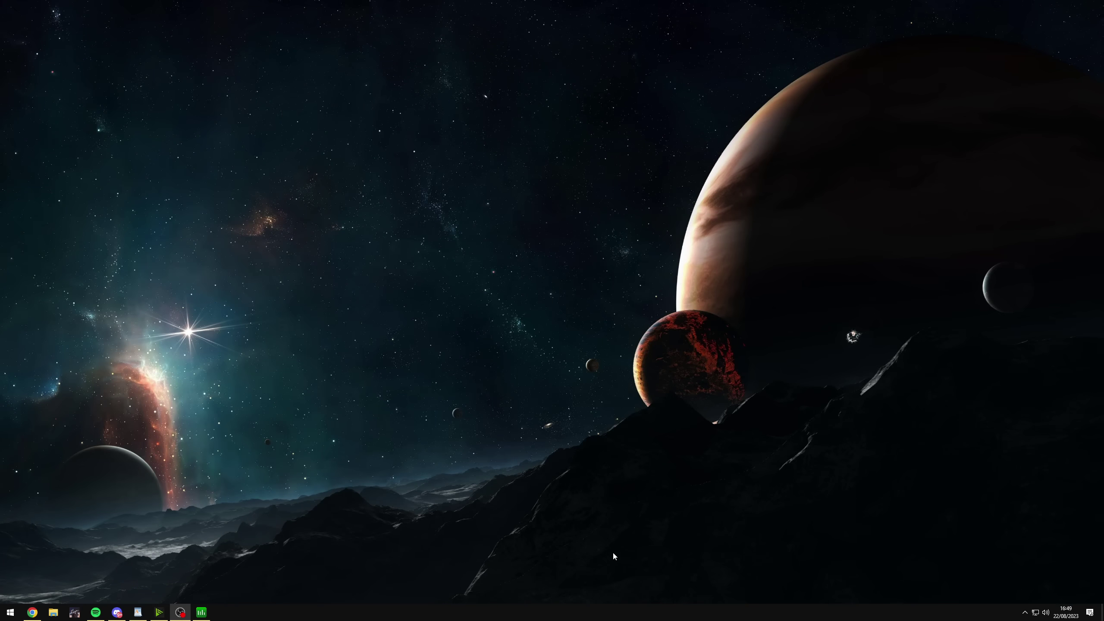
Step: Open Task Manager and view its performance information
right_click(625, 613)
left_click(652, 569)
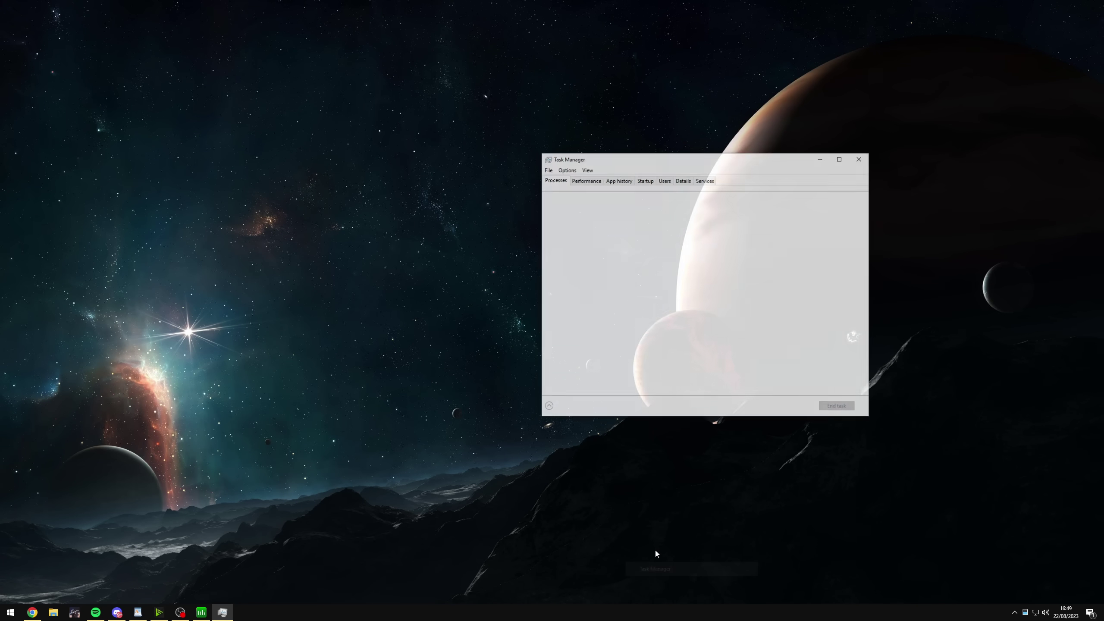
left_click(586, 180)
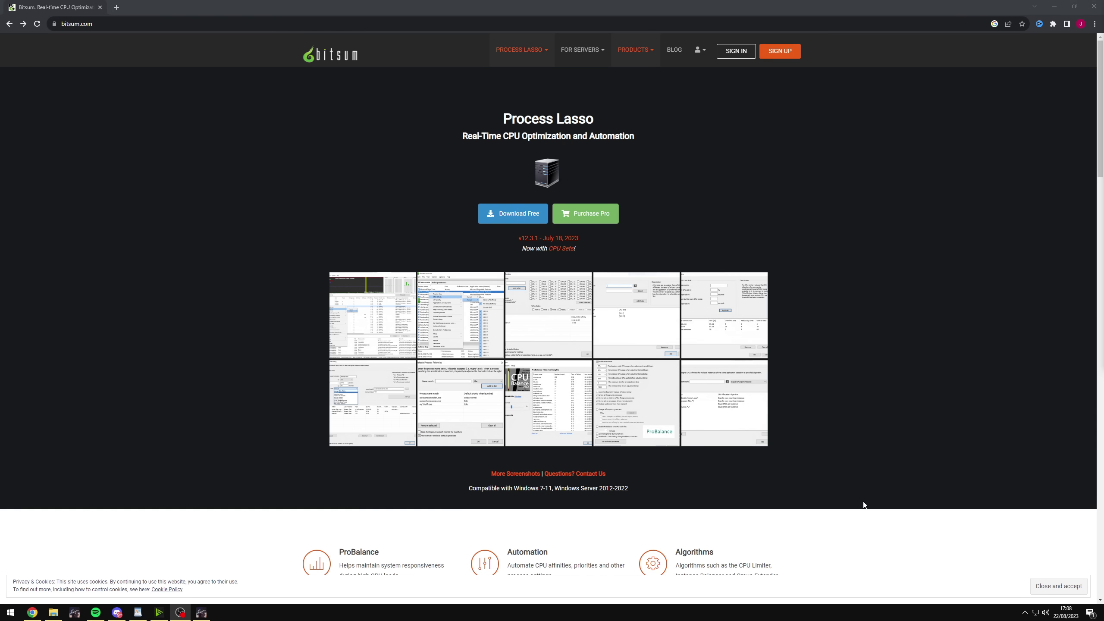
Step: Bring up the already running Process Lasso and continue past its purchase reminder
left_click(1025, 610)
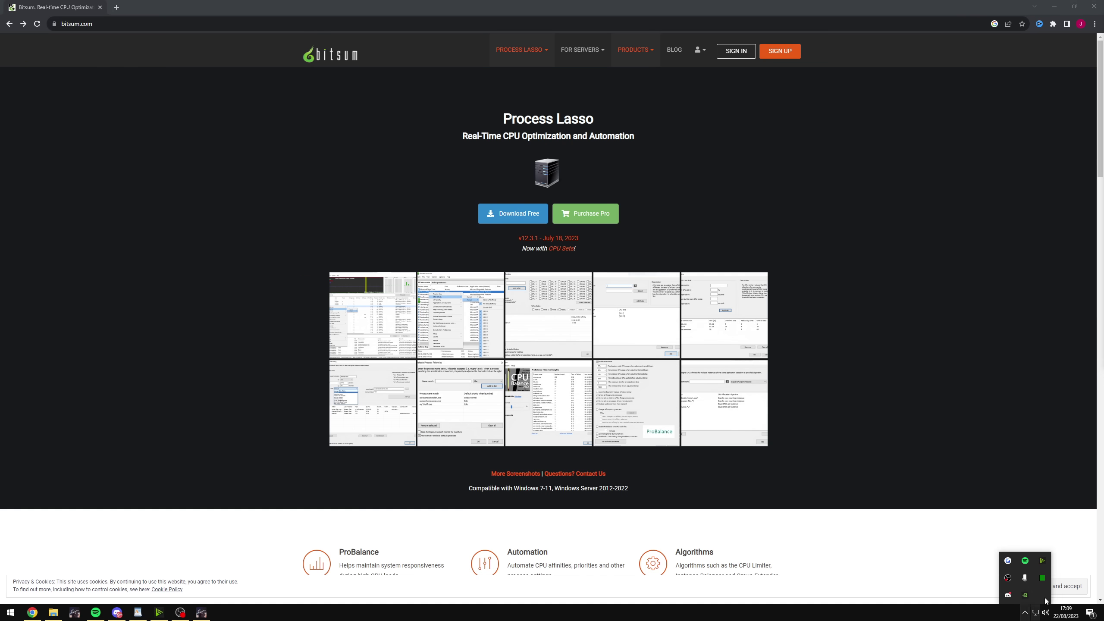
left_click(1042, 579)
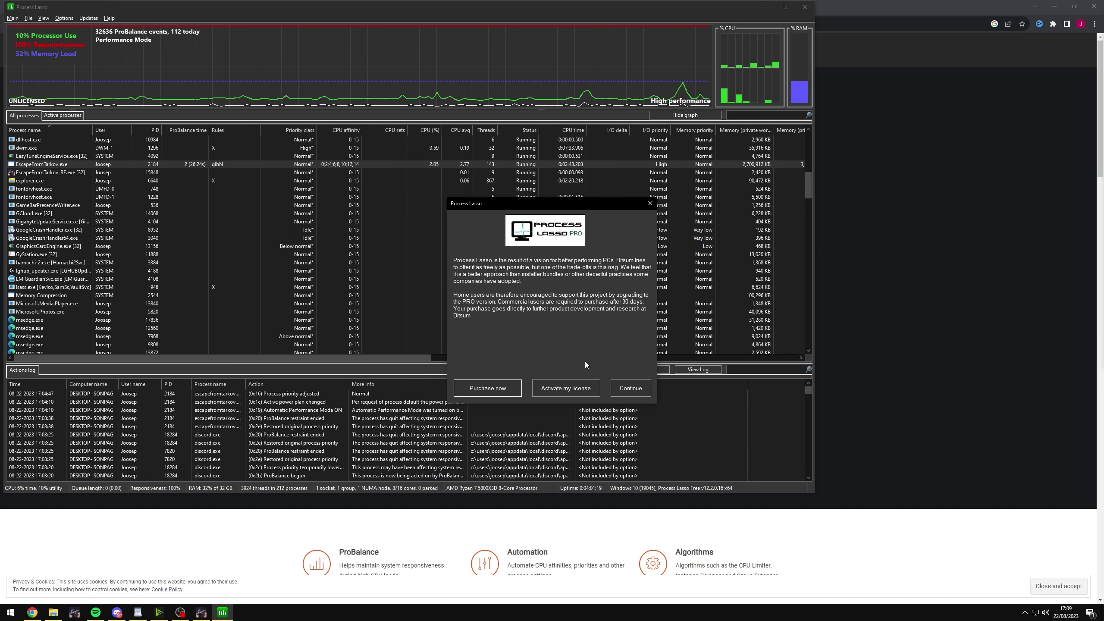
left_click(630, 388)
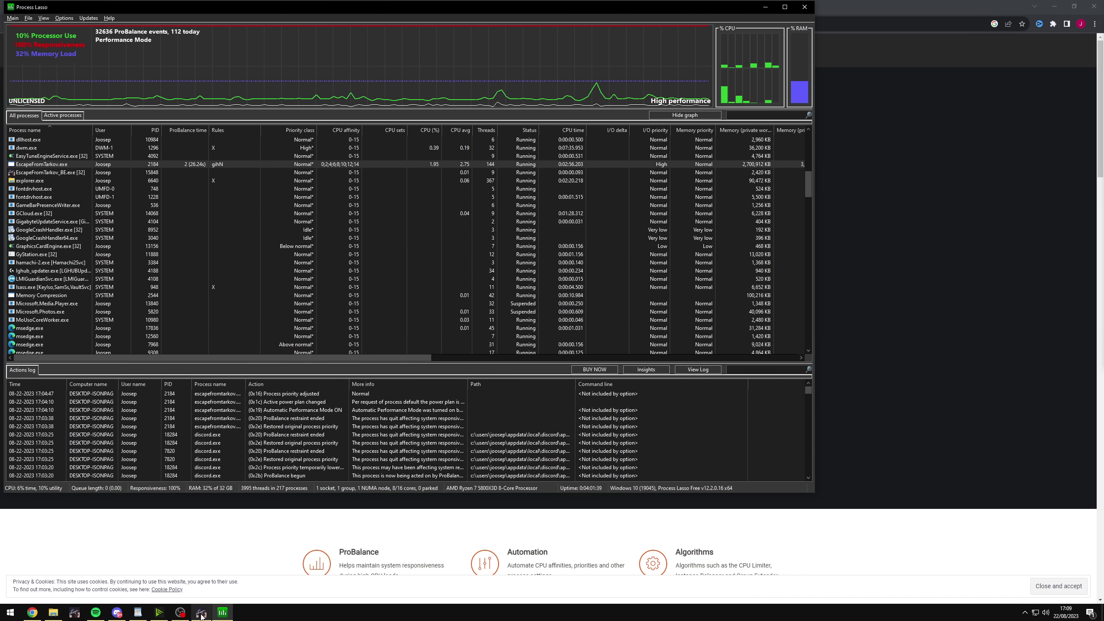
Step: Examine the persistent CPU priority, I/O priority and CPU affinity options for the EscapeFromTarkov.exe process
mouse_move(205, 618)
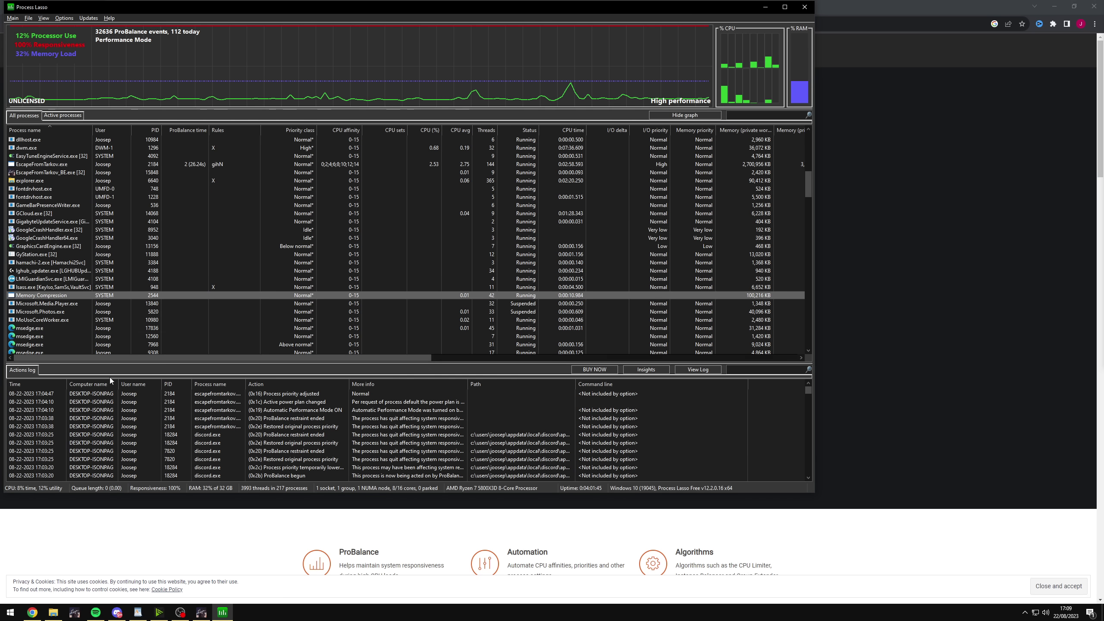
left_click(47, 155)
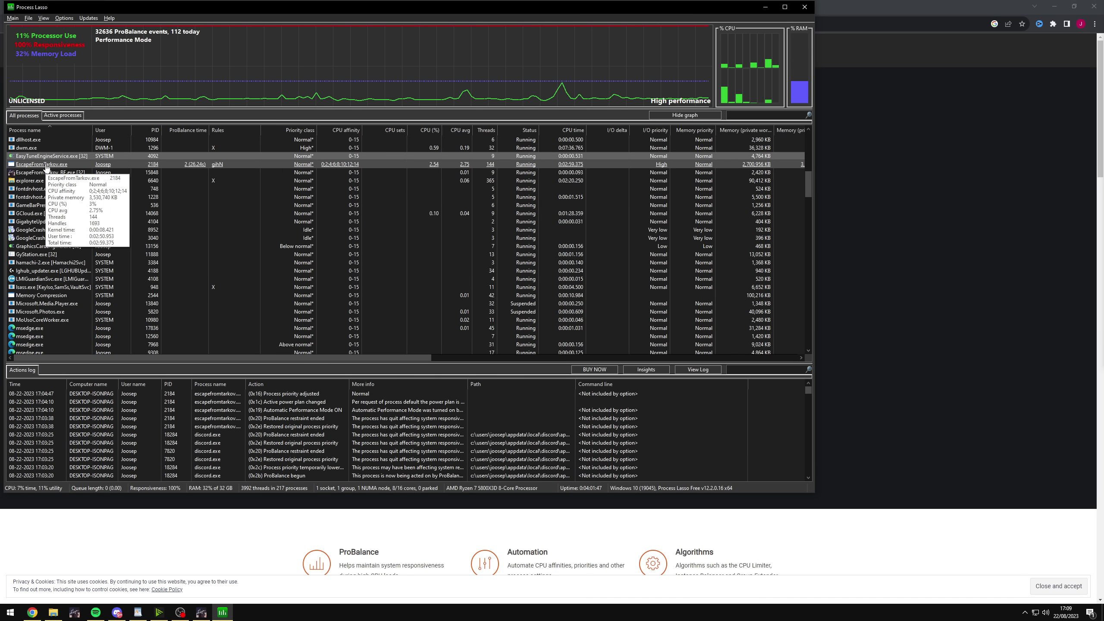
left_click(76, 165)
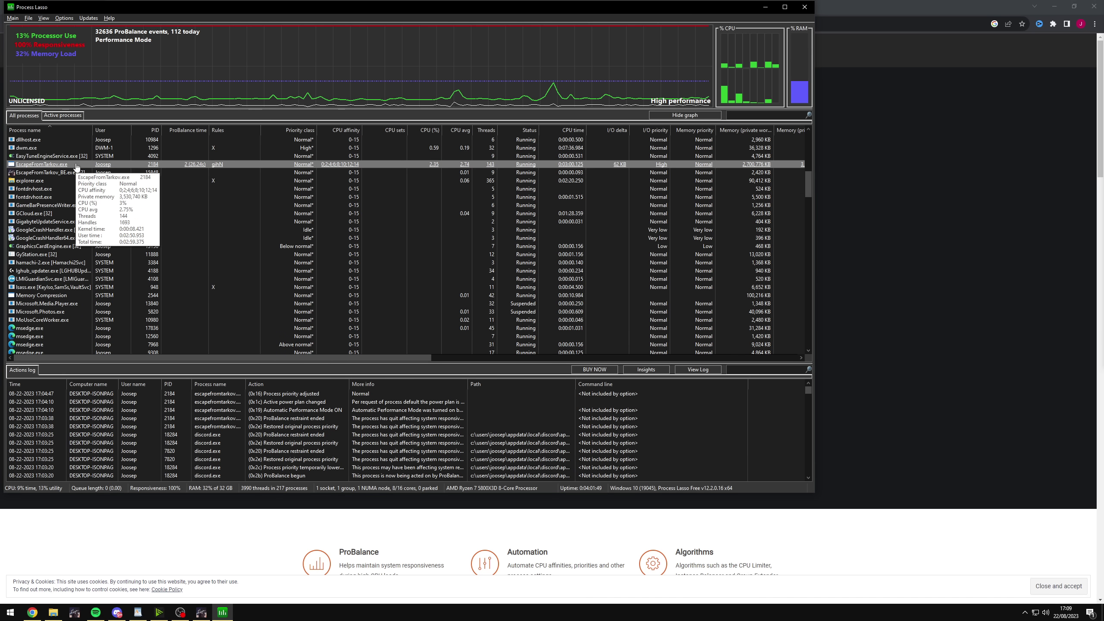
right_click(76, 166)
mouse_move(112, 170)
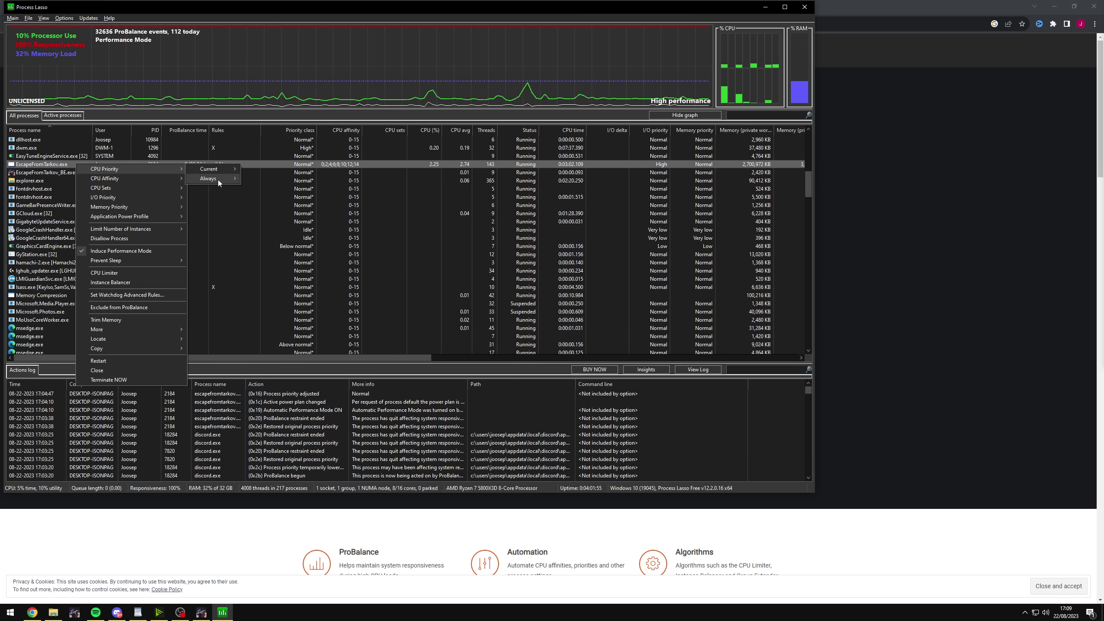
mouse_move(218, 179)
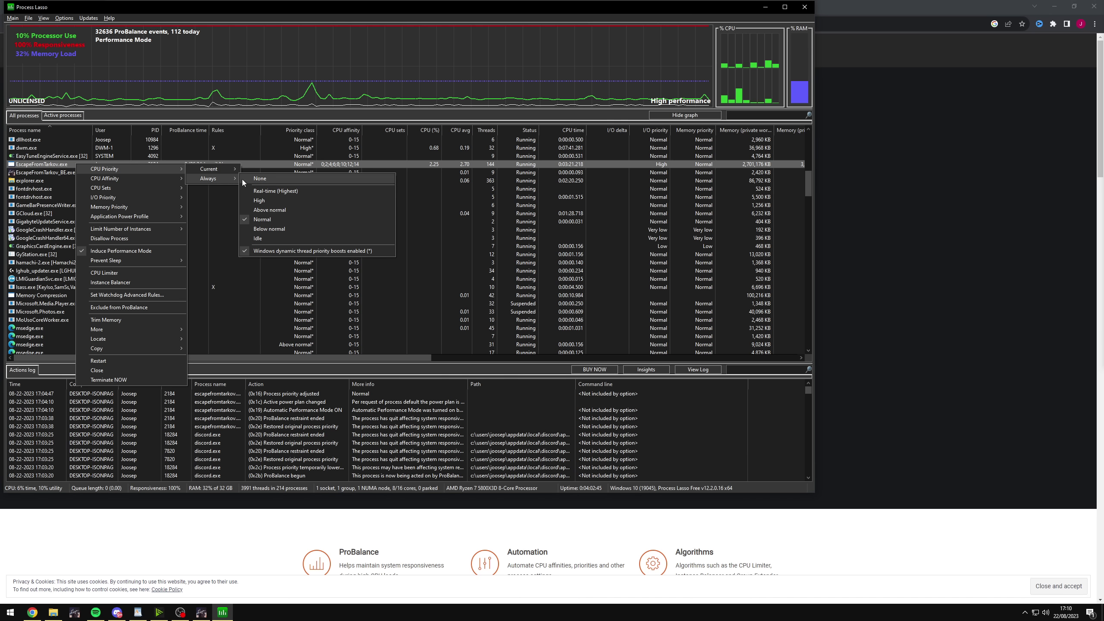
mouse_move(140, 197)
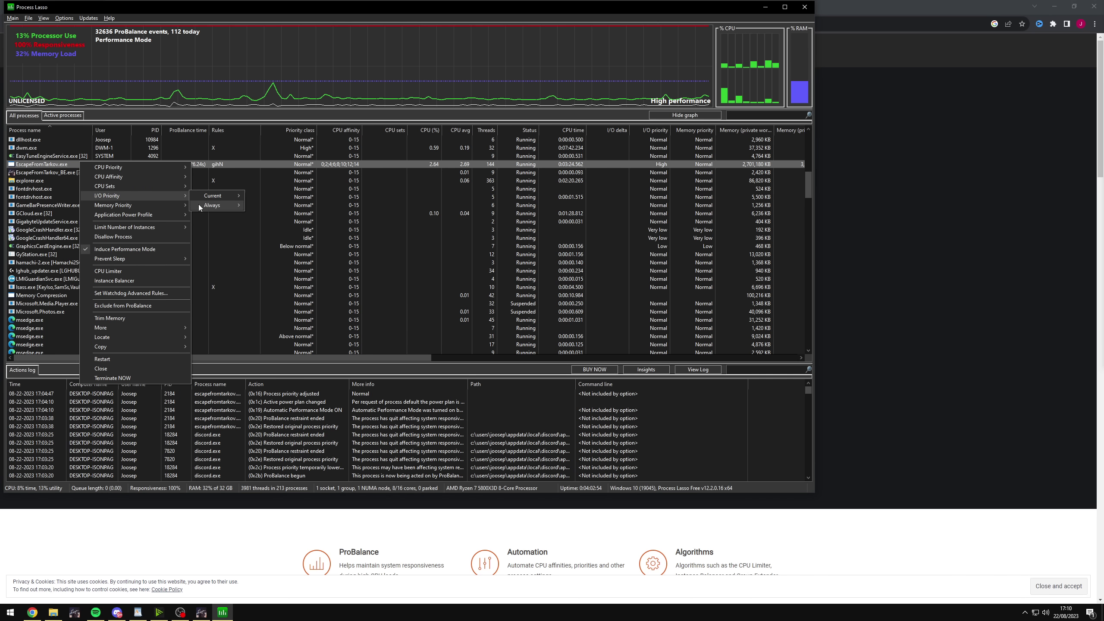
mouse_move(213, 205)
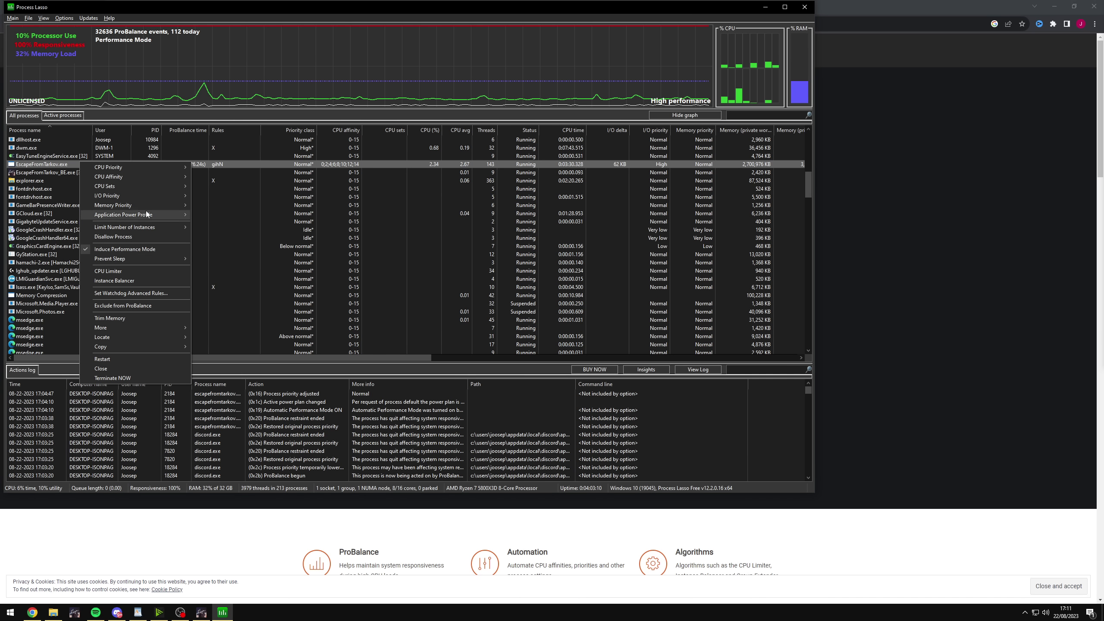
right_click(42, 157)
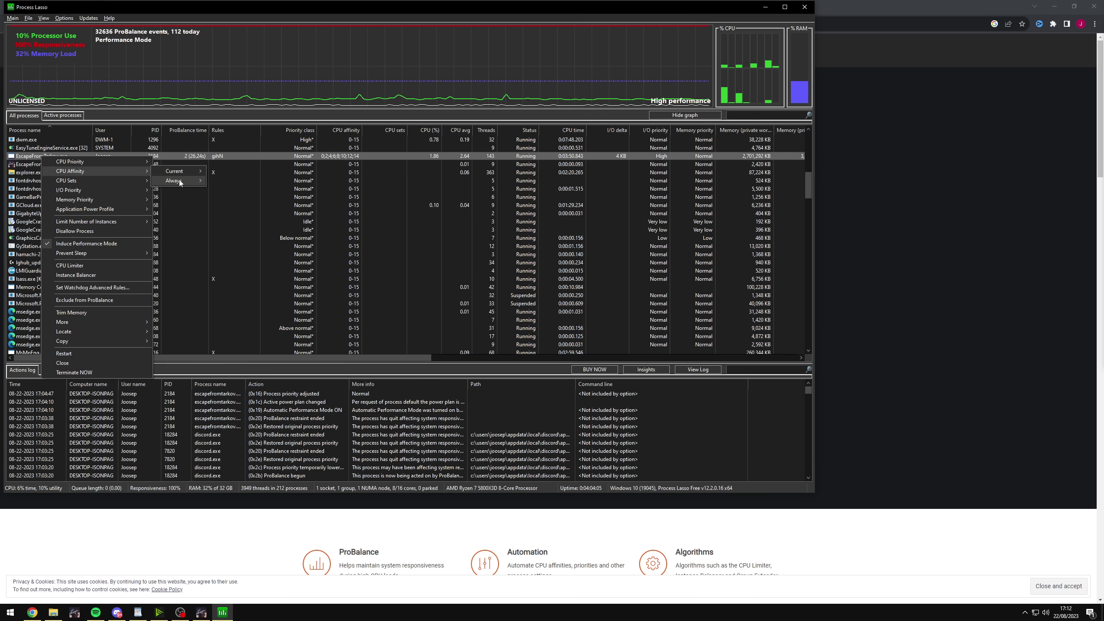
mouse_move(180, 180)
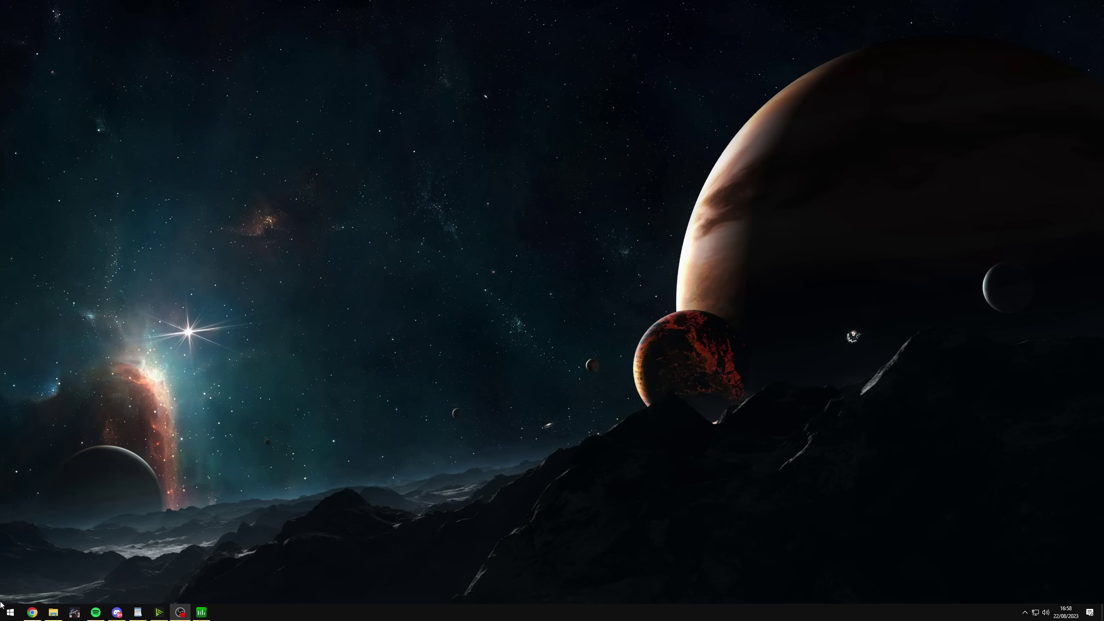
Step: Open System Properties by executing sysdm.cpl in the Run dialog
left_click(3, 609)
type("run")
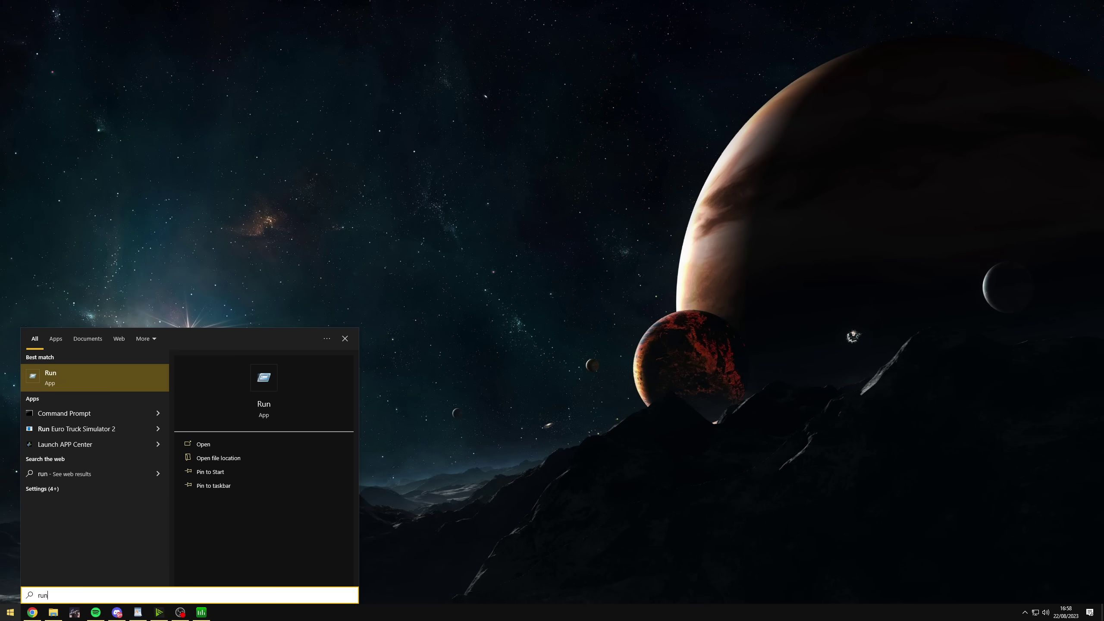
key("Return")
left_click_drag(108, 515, 500, 224)
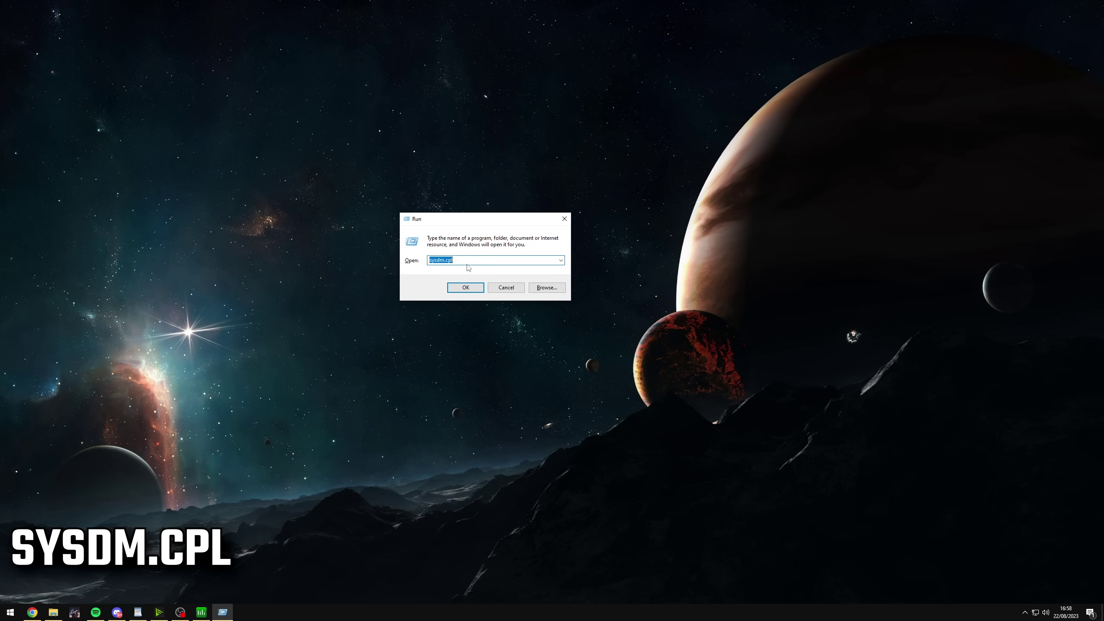
left_click(458, 259)
left_click(464, 288)
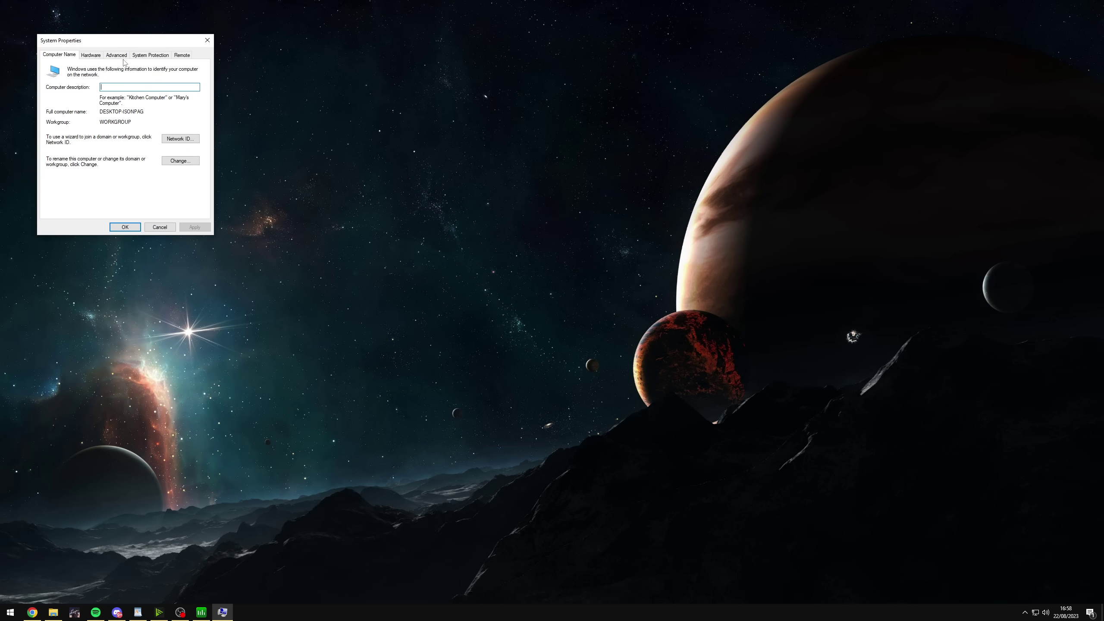
Step: Open the virtual memory settings within the advanced performance options
left_click(123, 57)
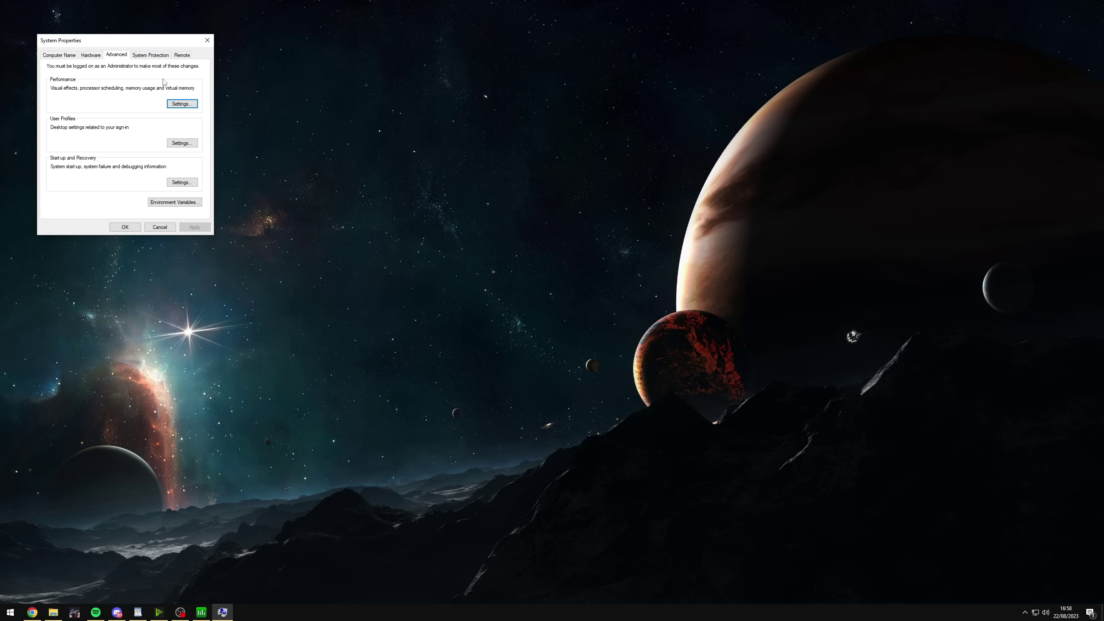
left_click(187, 103)
left_click(101, 88)
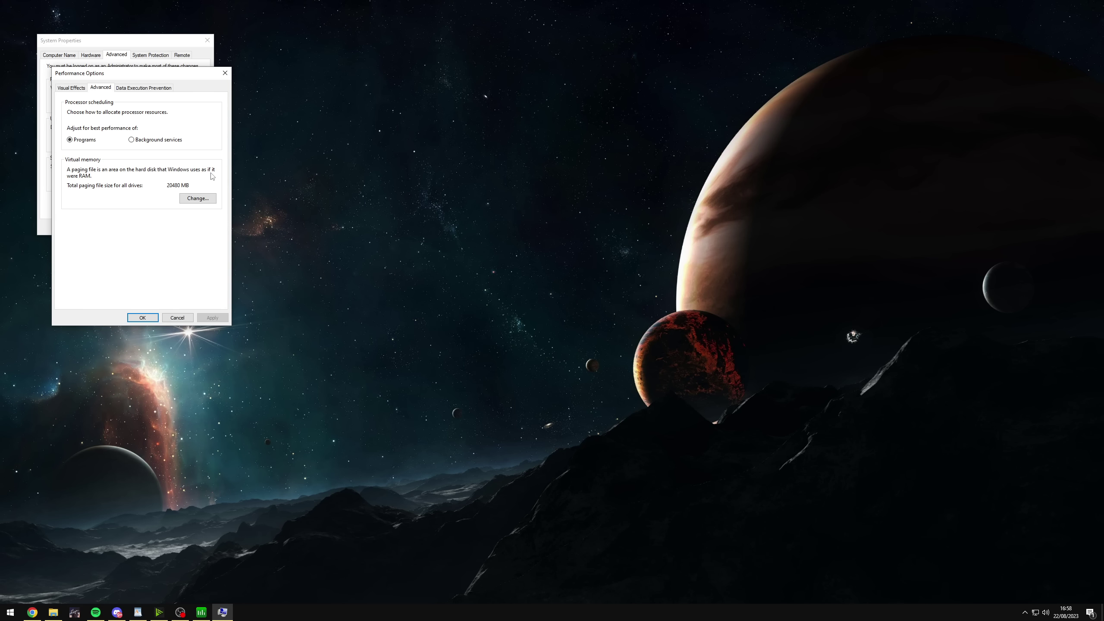
left_click(191, 199)
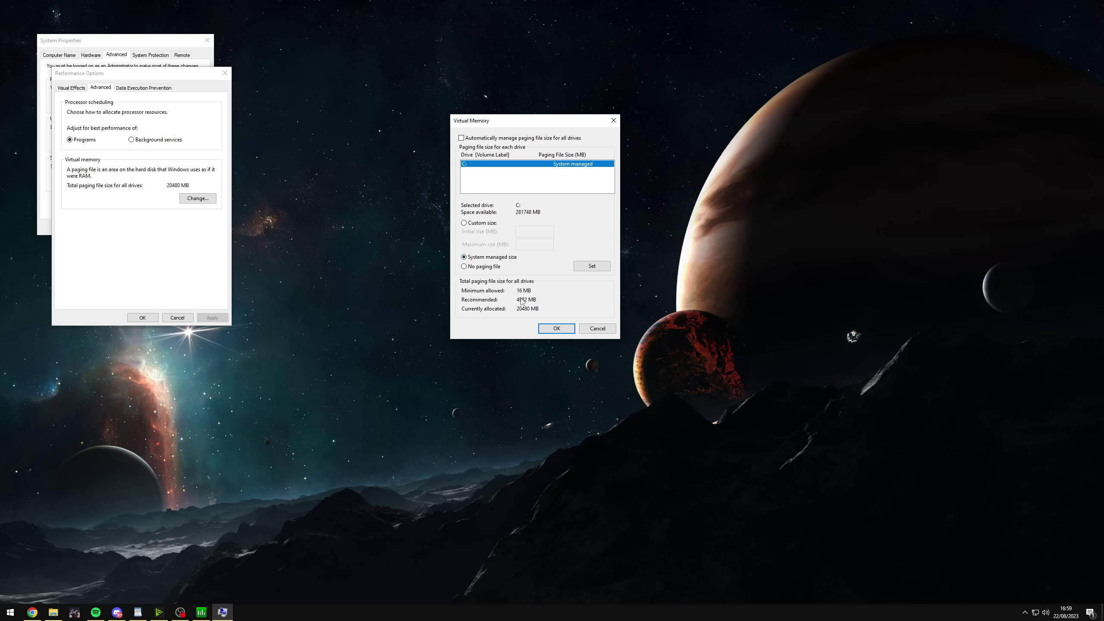
Step: Set a custom paging file for drive C: with initial and maximum sizes of 36000 MB
left_click(482, 225)
left_click(551, 230)
type("36000")
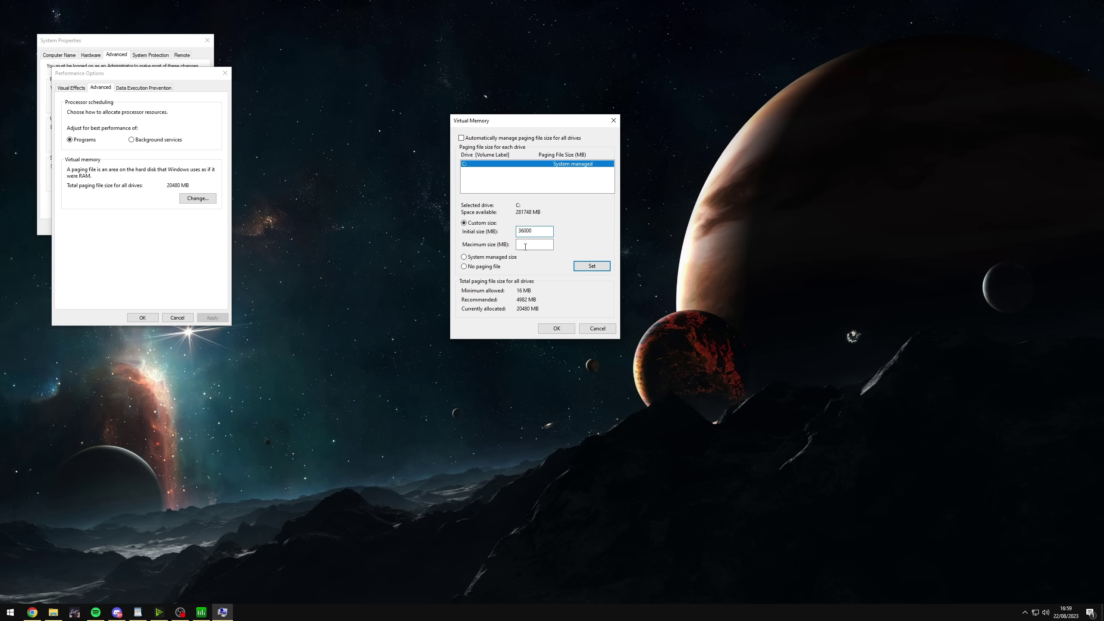
left_click(525, 247)
type("36000")
left_click(594, 267)
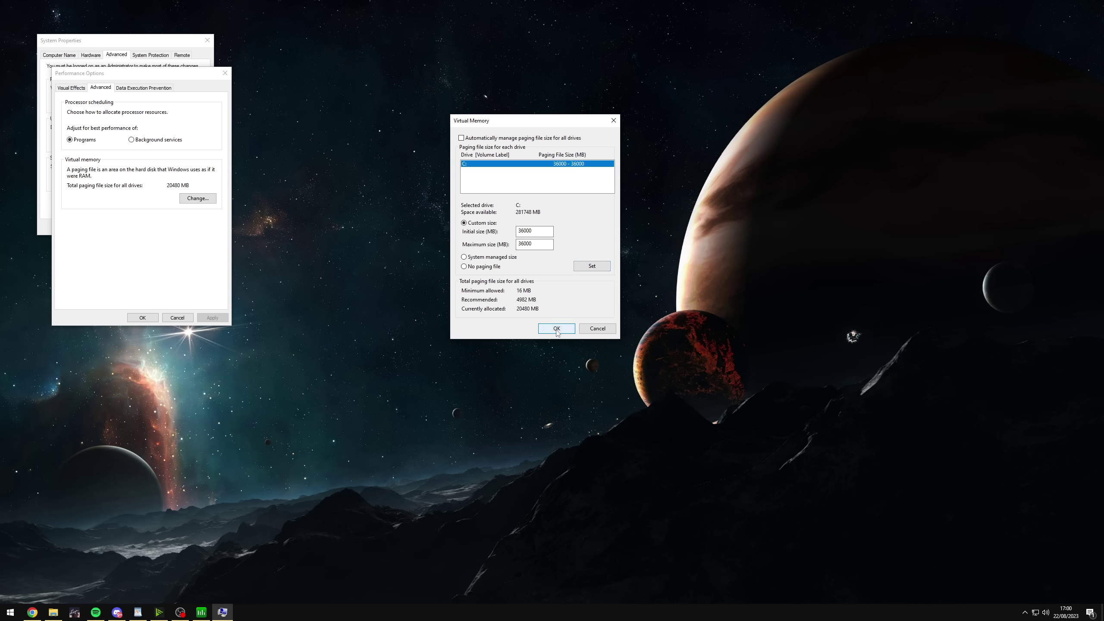
Step: Close the Virtual Memory, Performance Options and System Properties dialogs
left_click(572, 329)
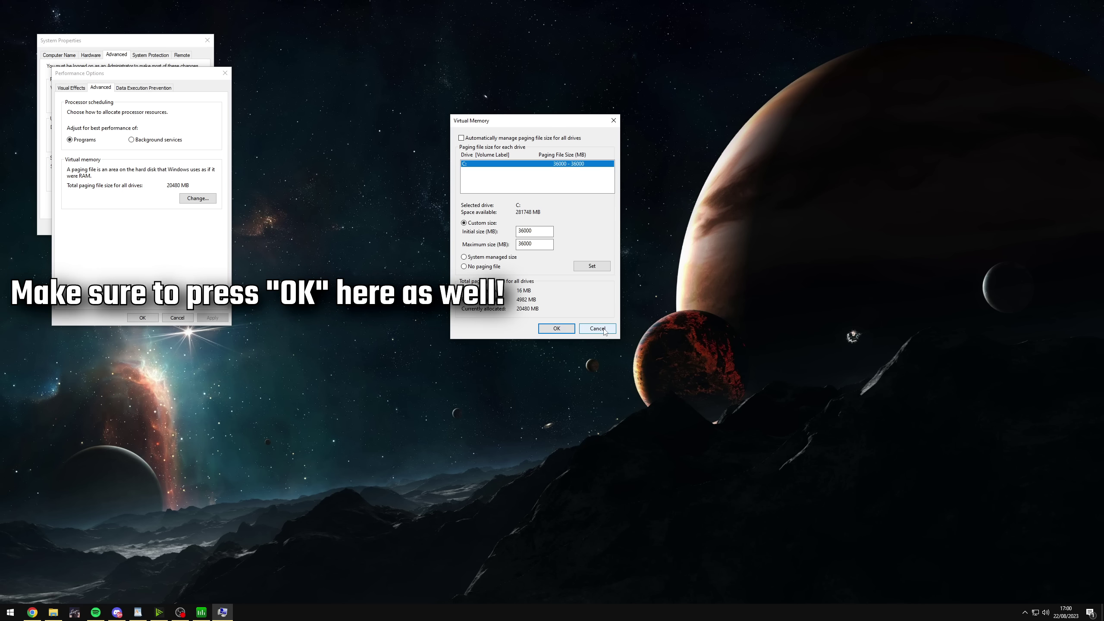
left_click(188, 319)
left_click(165, 229)
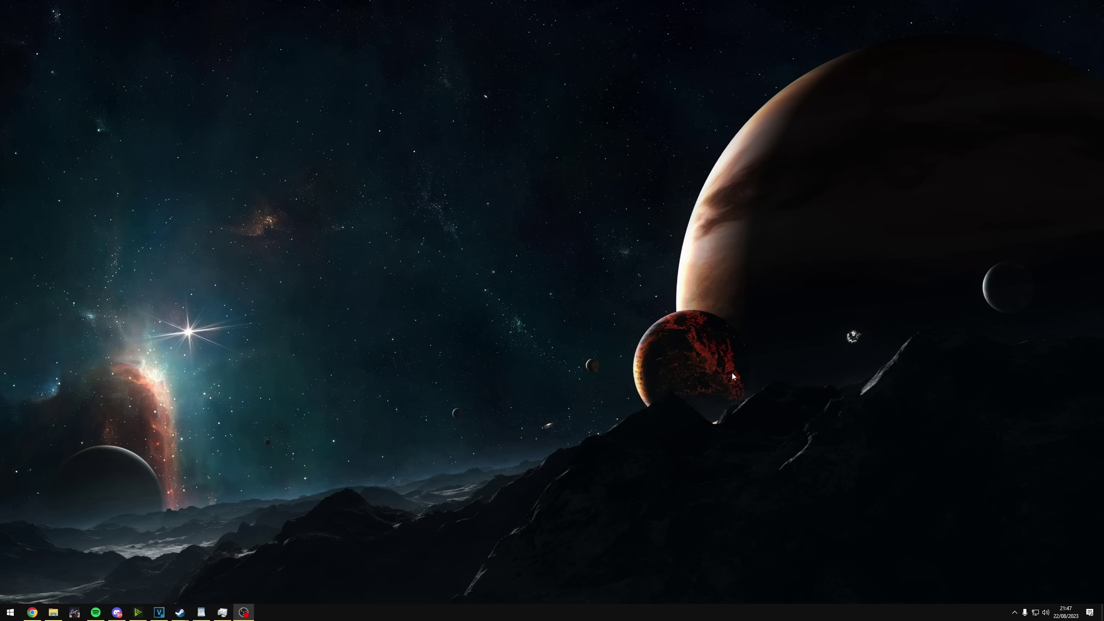
Step: Open the NVIDIA Control Panel and examine the program-specific 3D settings for Escape From Tarkov
right_click(572, 303)
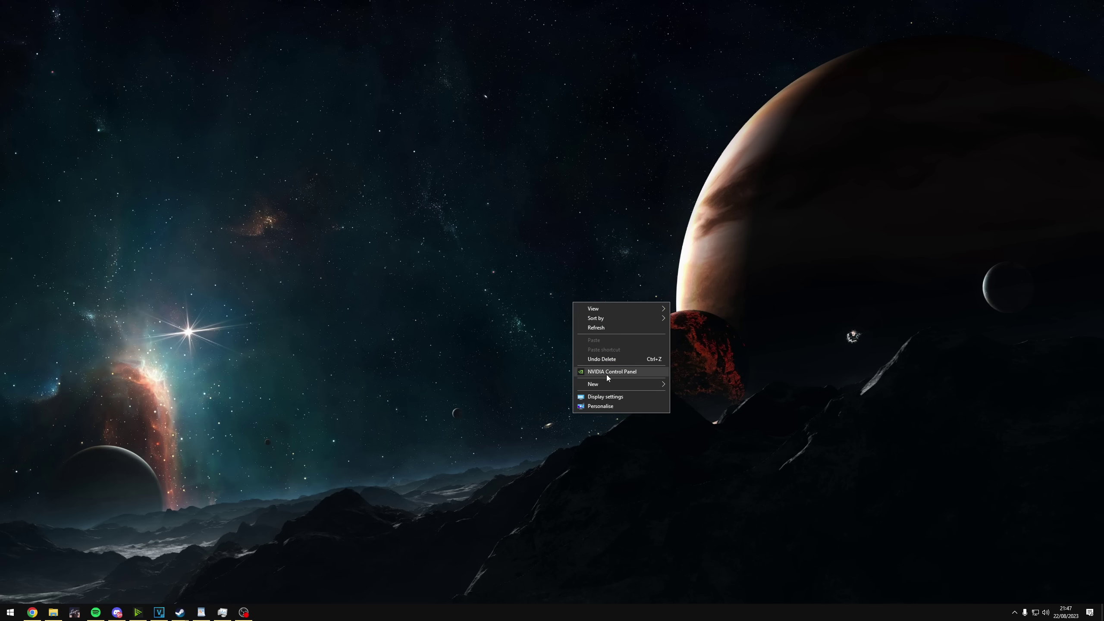
left_click(606, 375)
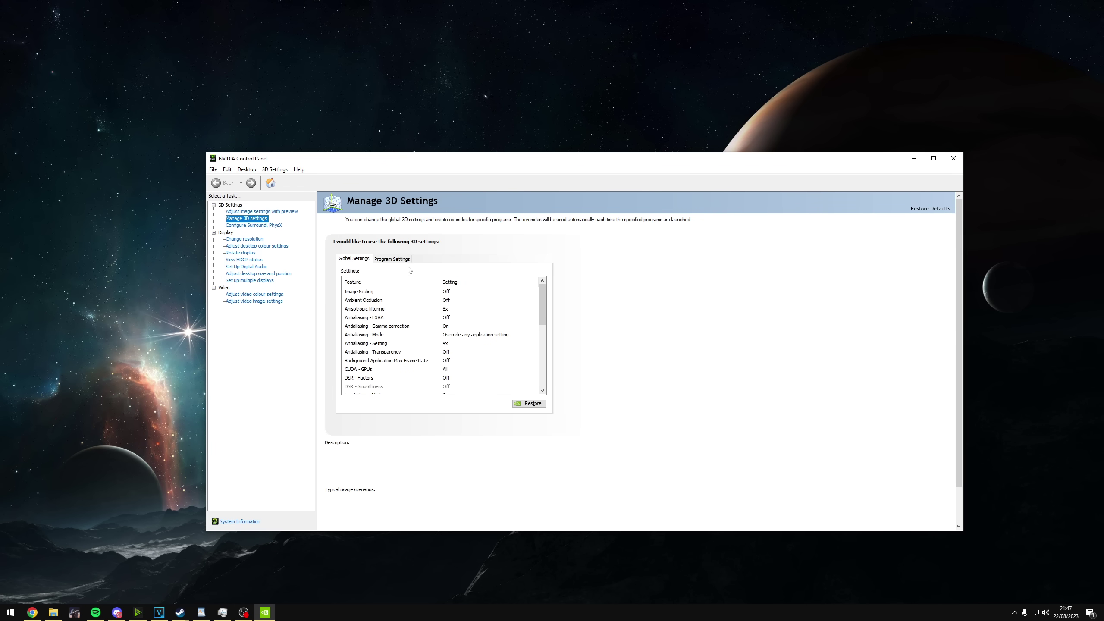
left_click(392, 259)
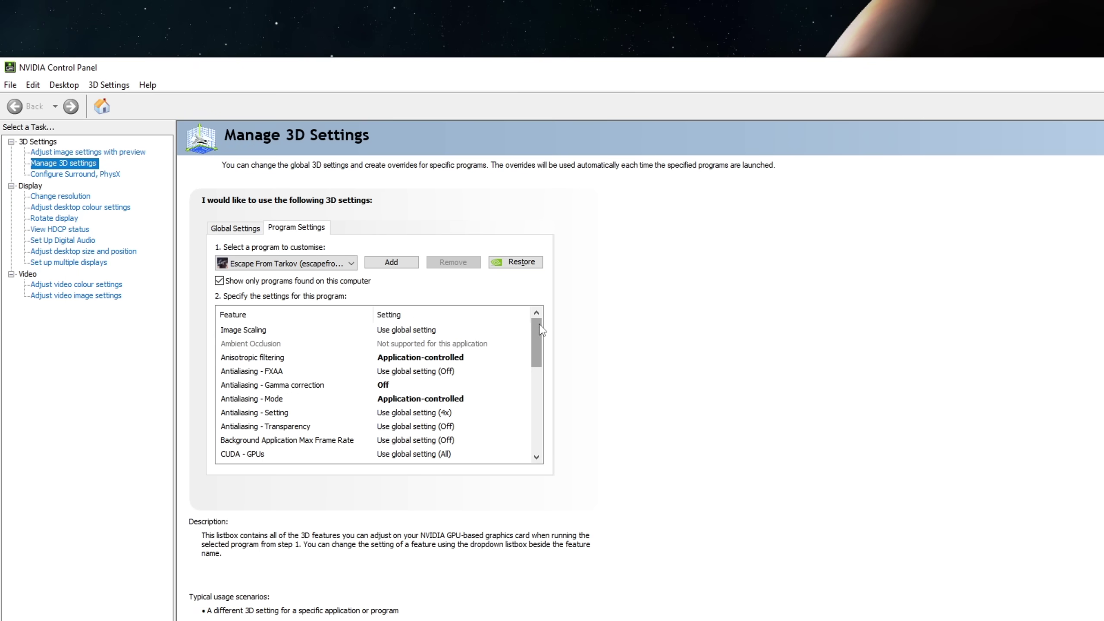
left_click_drag(541, 330, 544, 399)
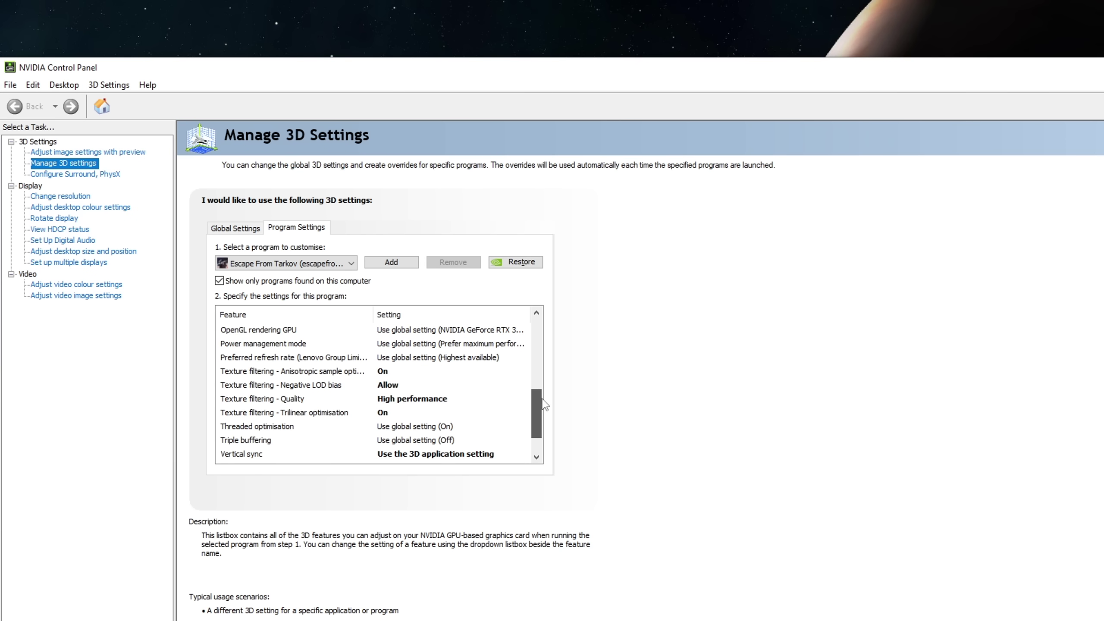
scroll(543, 401, "down", 1)
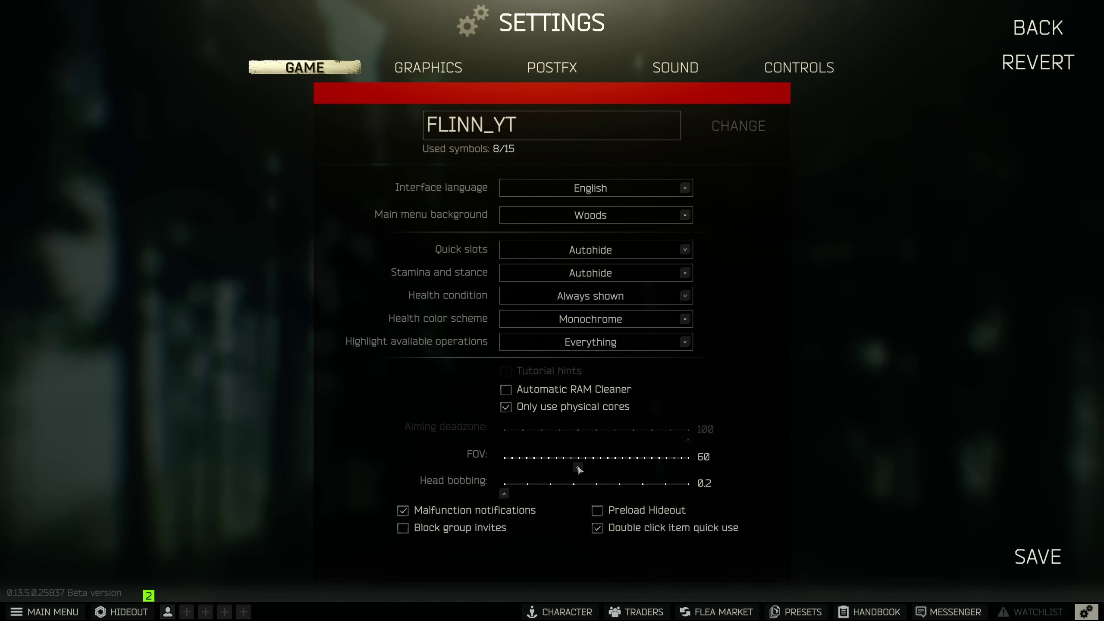
Step: Go from the game settings to the graphics settings and try out the Object LOD quality range, returning it to 2
mouse_move(578, 470)
left_mouse_down()
mouse_move(666, 470)
mouse_move(500, 471)
mouse_move(584, 473)
left_mouse_up()
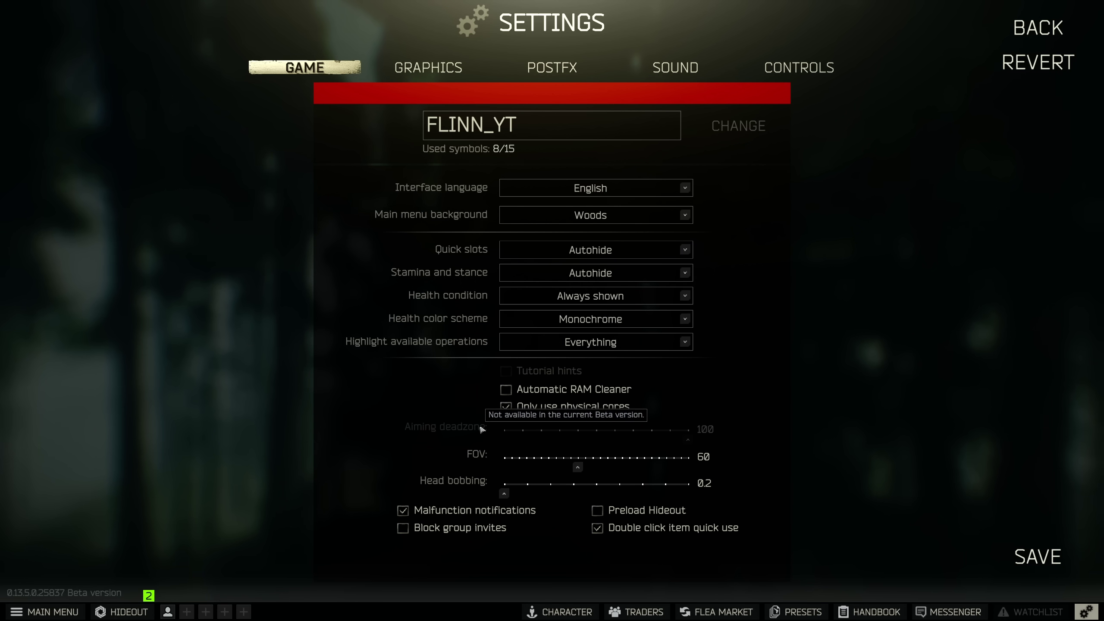
left_click(449, 68)
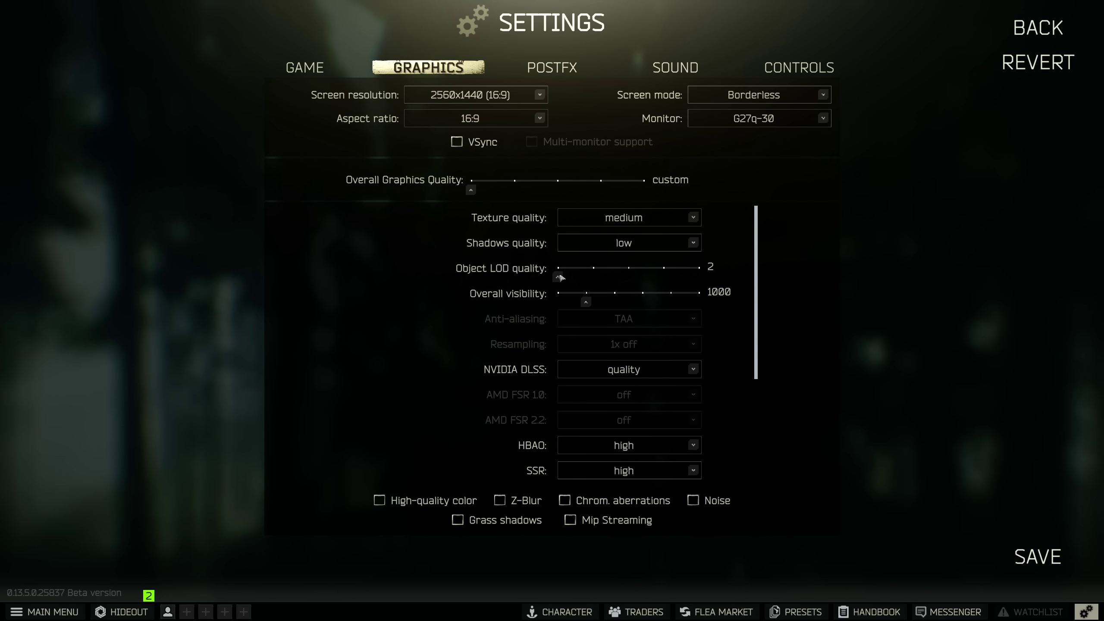
left_click_drag(556, 282, 783, 281)
left_click_drag(706, 282, 555, 280)
left_click_drag(559, 279, 535, 274)
mouse_move(586, 302)
left_mouse_down()
mouse_move(553, 305)
mouse_move(586, 304)
left_mouse_up()
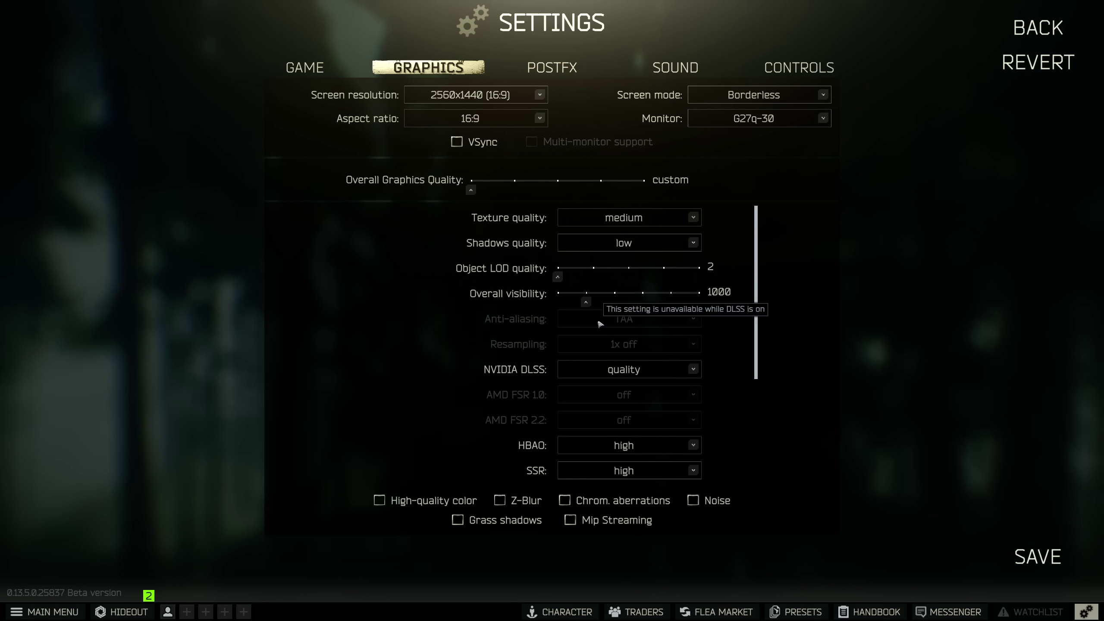
Step: Turn NVIDIA DLSS off and view the available Resampling options, keeping 1x off
left_click(640, 369)
left_click(626, 386)
left_click(625, 346)
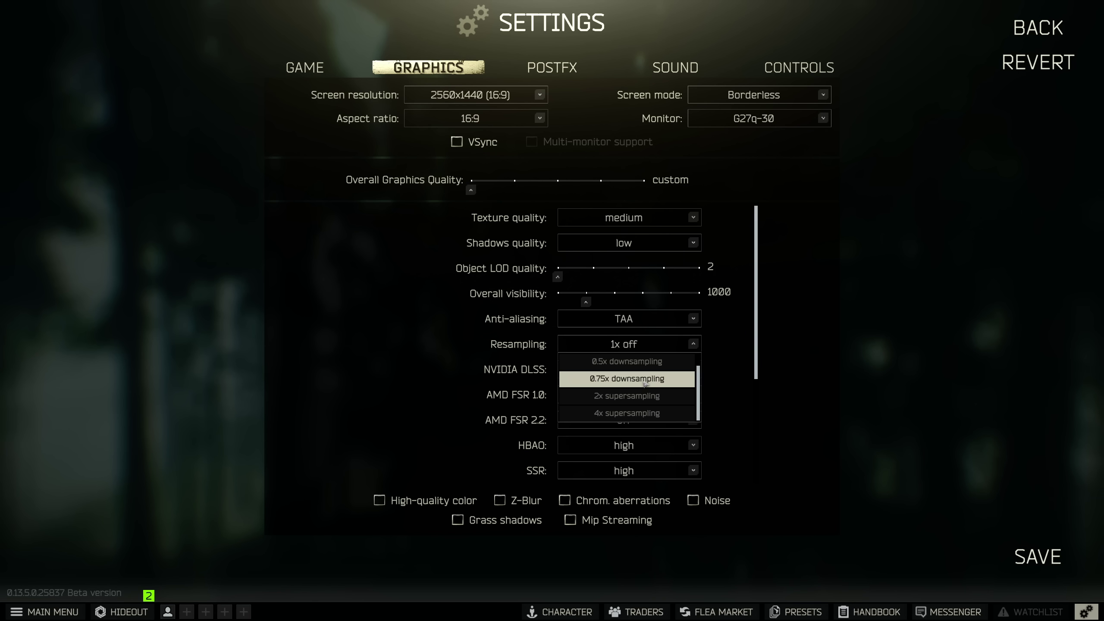
scroll(635, 396, "up", 1)
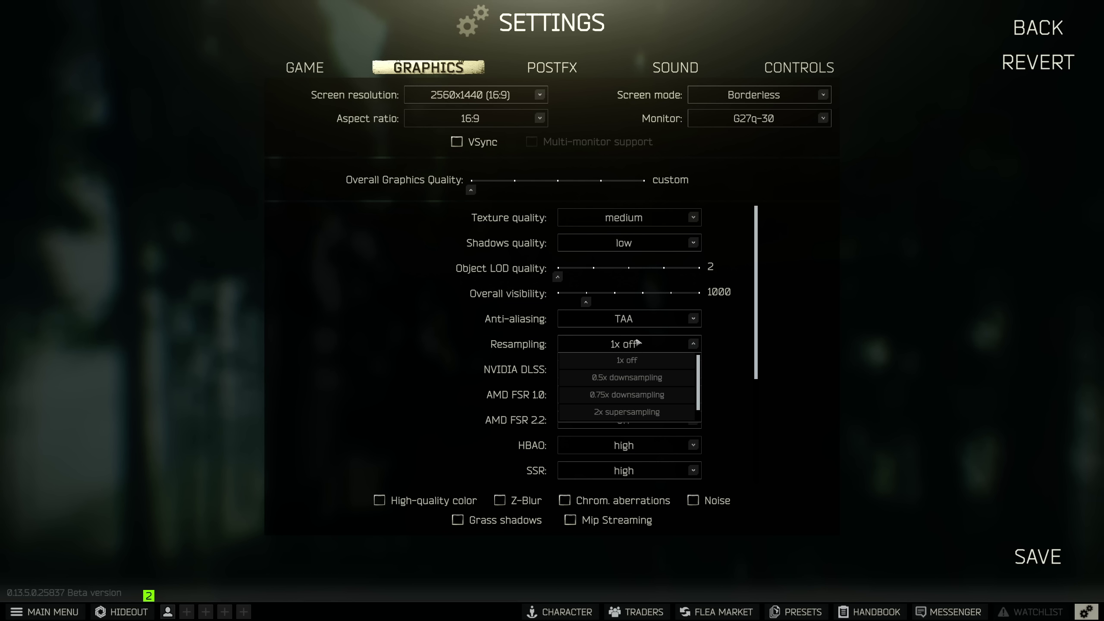
left_click(652, 343)
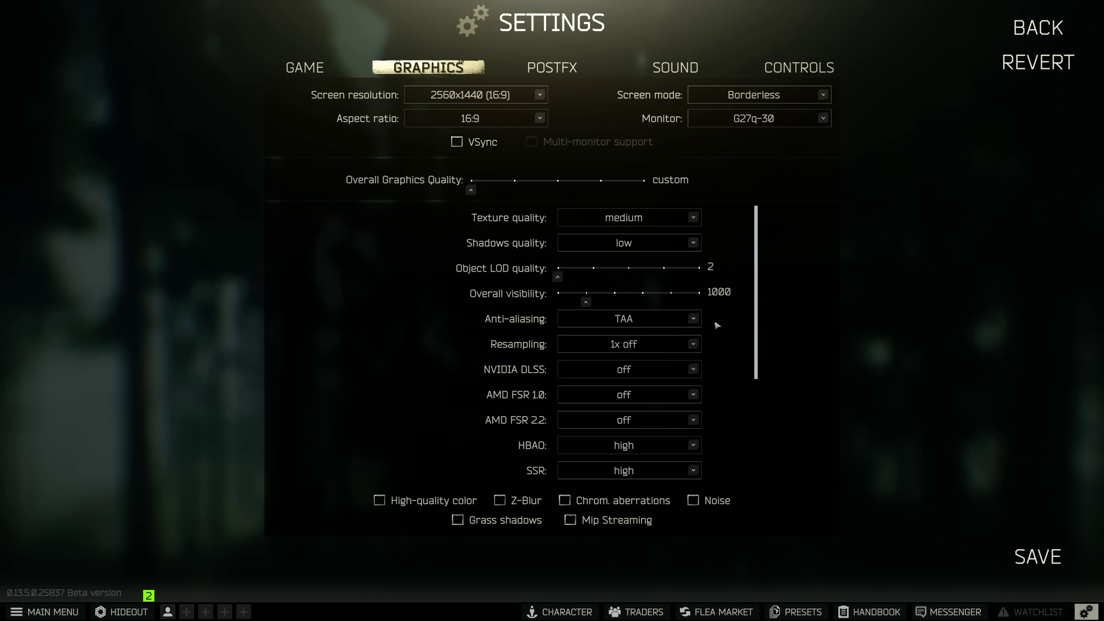
Step: Set NVIDIA DLSS to quality and view its remaining performance modes
left_click(622, 371)
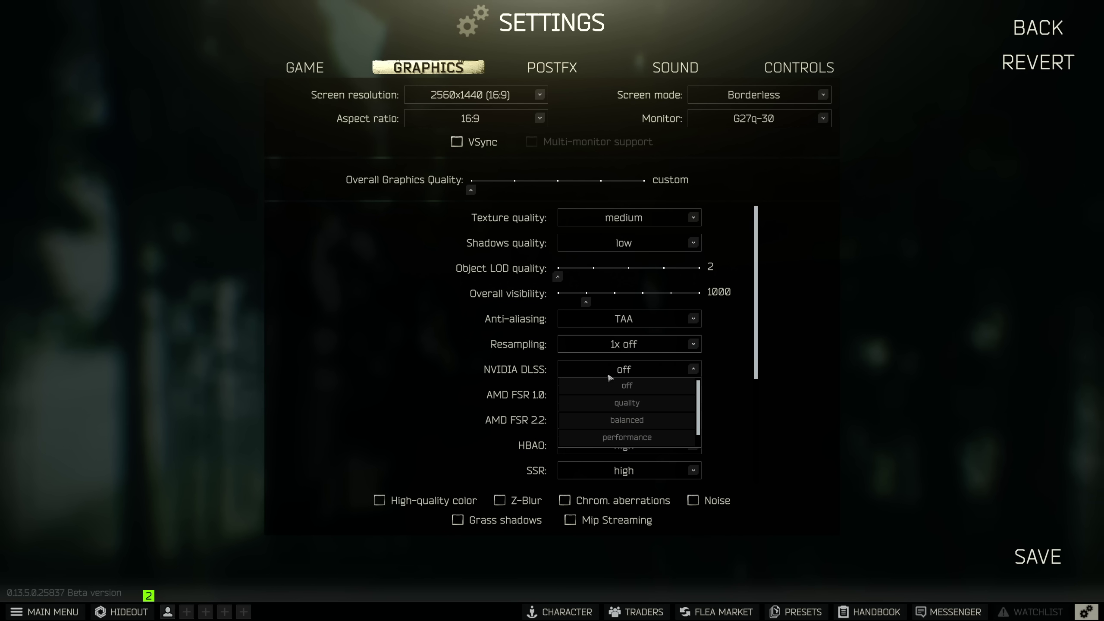
left_click(622, 404)
left_click(645, 370)
scroll(596, 410, "down", 1)
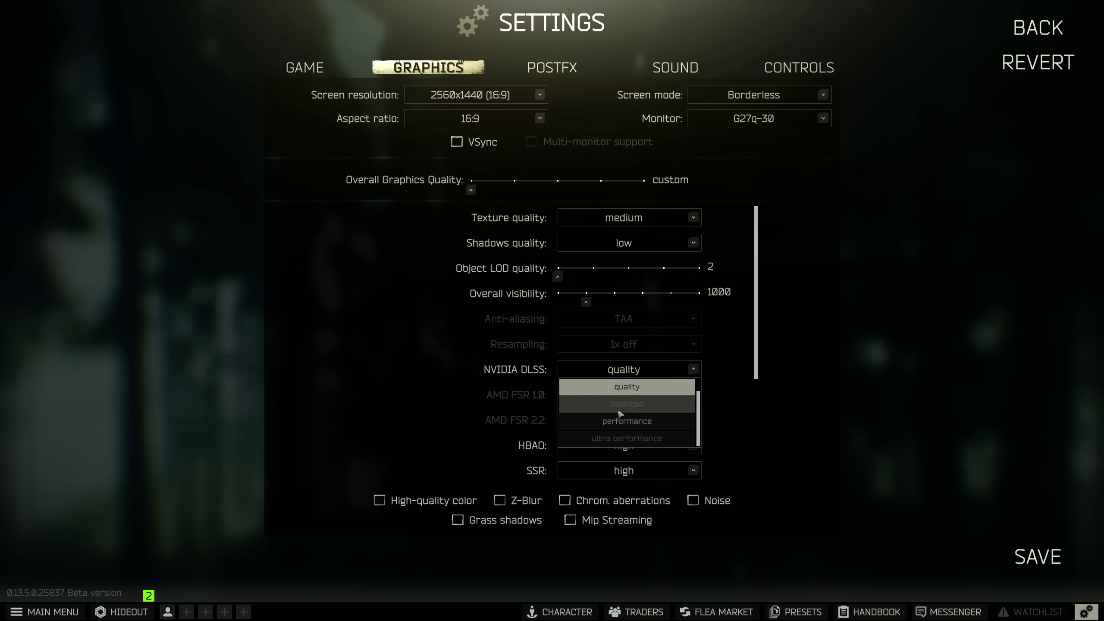
left_click(672, 369)
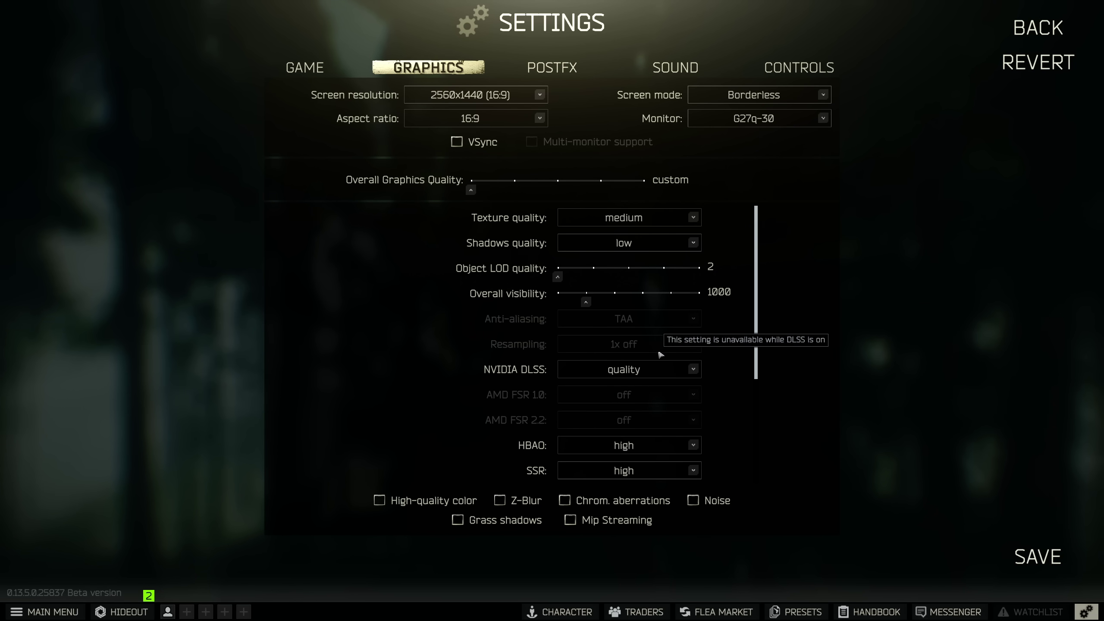
Step: Try a Sharpness of 0.6 in the graphics settings and return it to 0.9
scroll(756, 407, "down", 3)
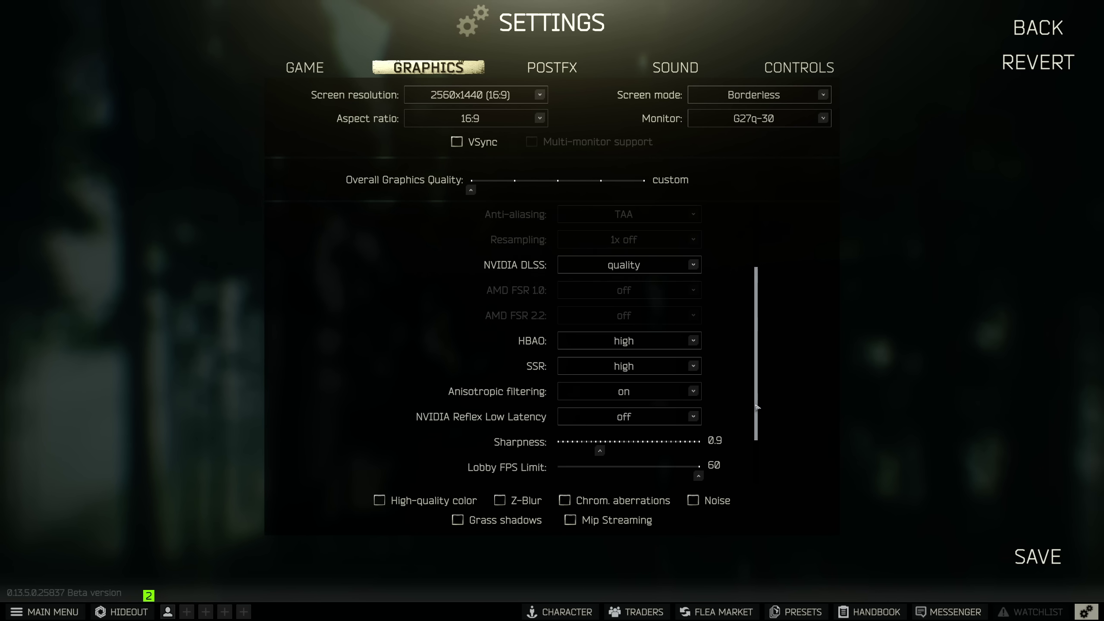
left_click_drag(599, 453, 588, 455)
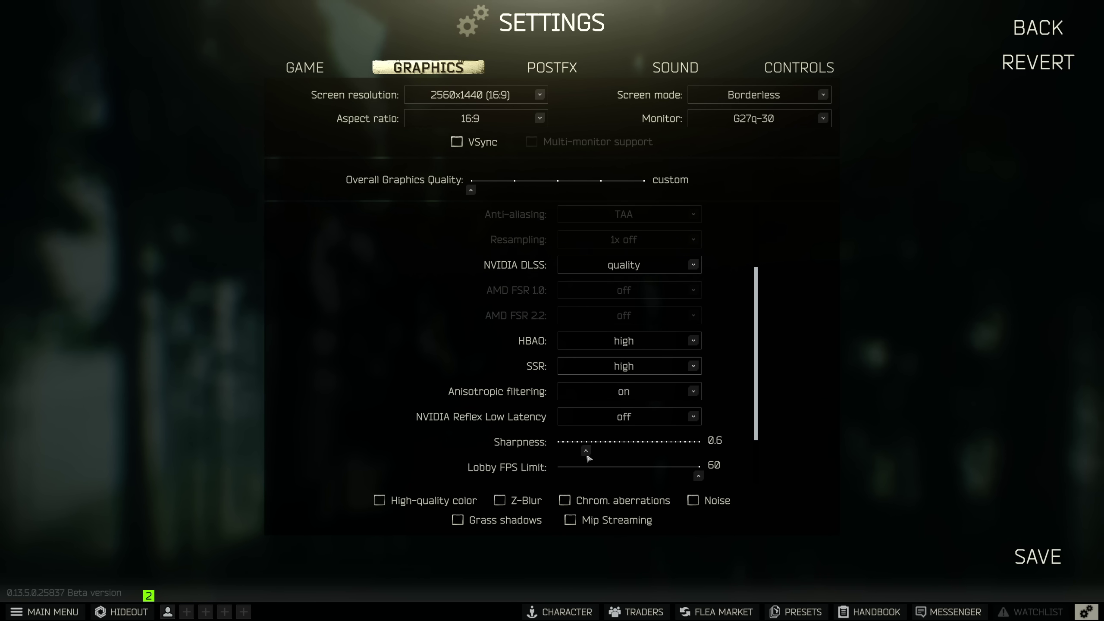
scroll(595, 456, "down", 1)
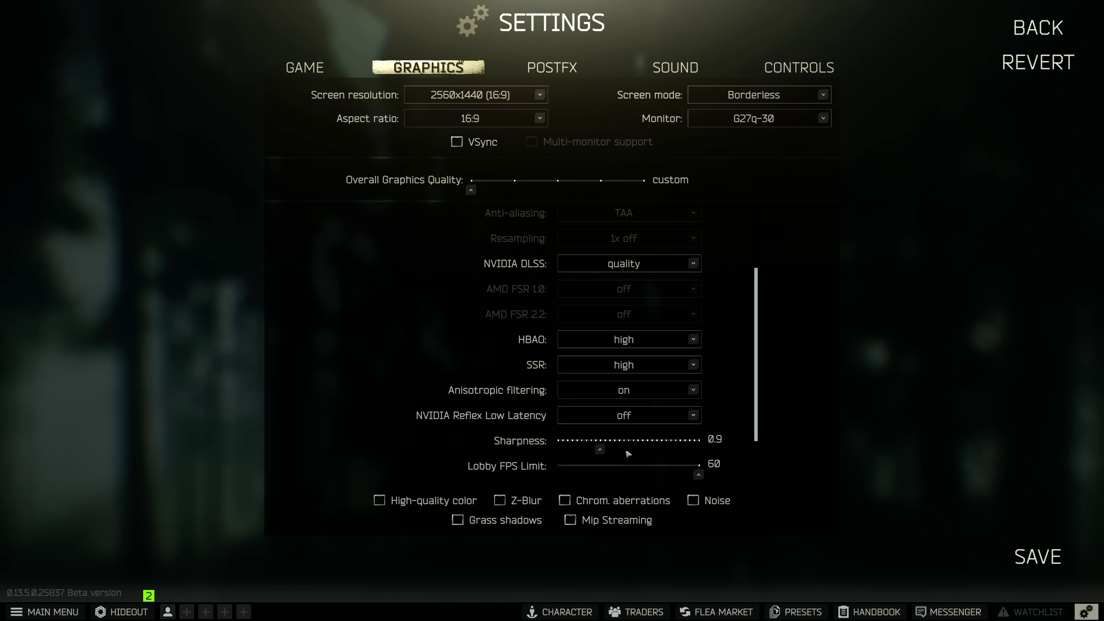
left_click_drag(757, 390, 758, 367)
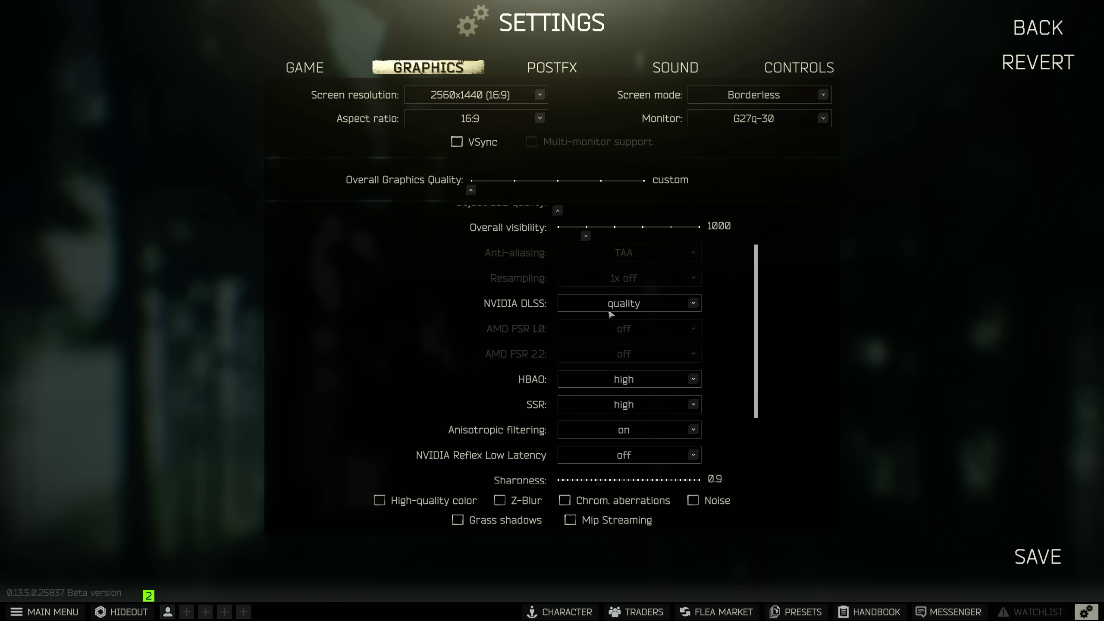
Step: Examine the NVIDIA DLSS description, the AMD FSR entries and the available HBAO quality levels
mouse_move(494, 305)
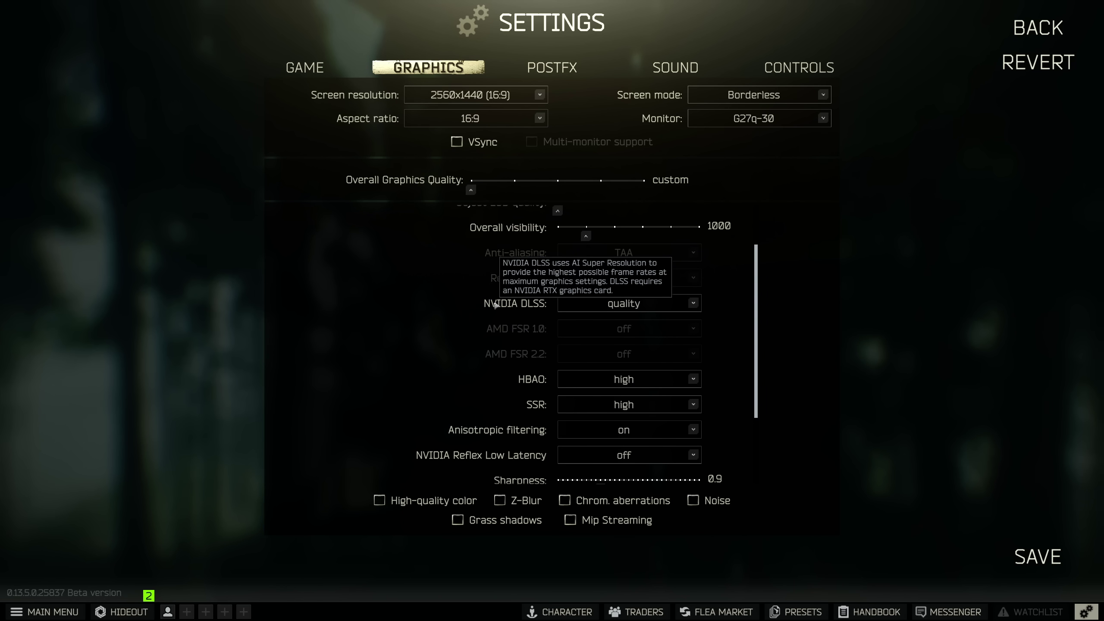
mouse_move(511, 328)
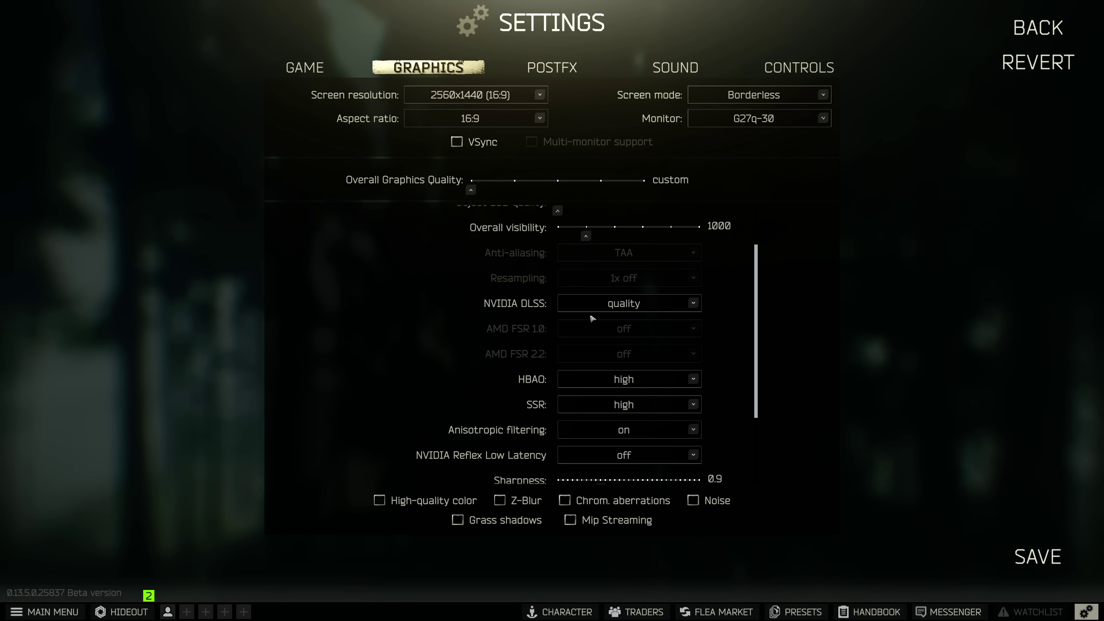
mouse_move(628, 331)
left_click(631, 379)
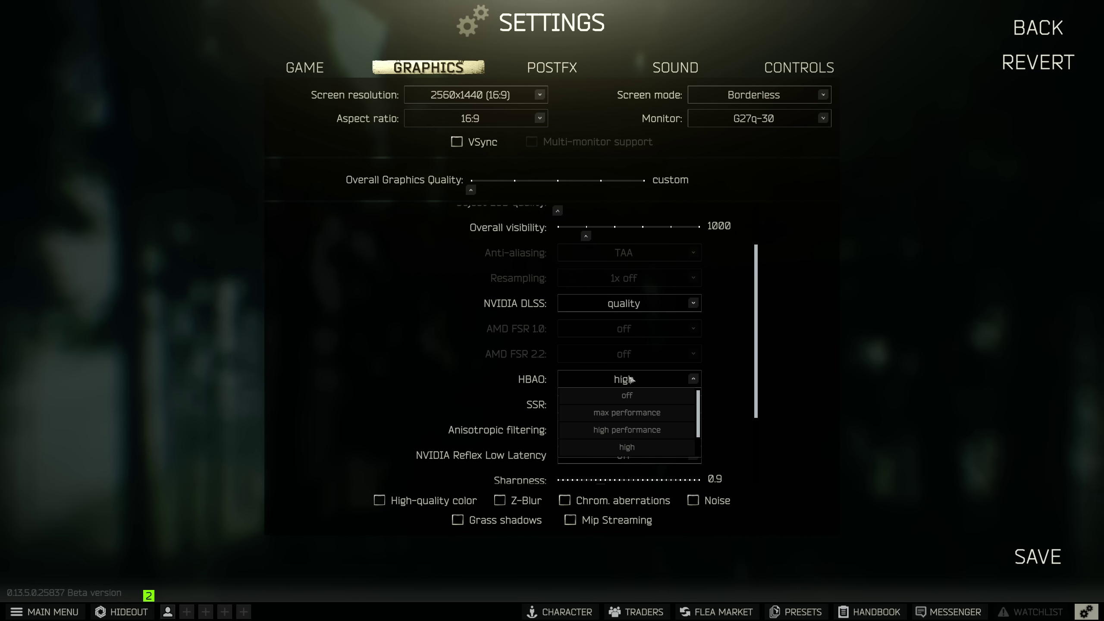
left_click(640, 382)
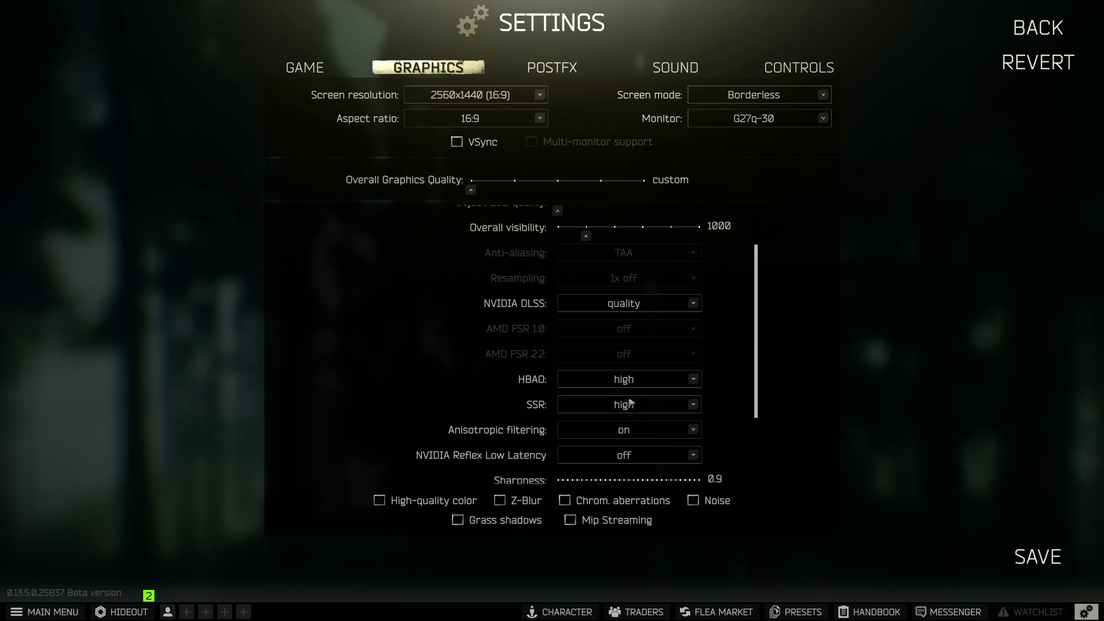
Step: Set Anisotropic filtering to per texture, leaving SSR at high
left_click(630, 403)
left_click(590, 433)
left_click(613, 434)
left_click(628, 431)
left_click(641, 435)
left_click(641, 465)
left_click(648, 435)
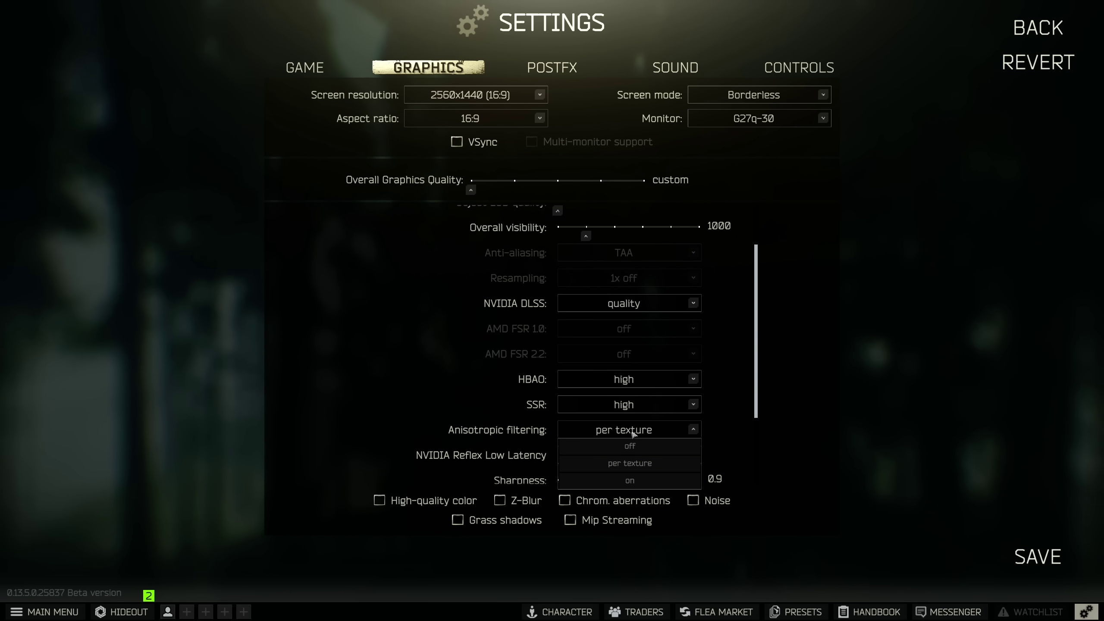
left_click(632, 432)
Step: View the NVIDIA Reflex Low Latency options, and turn Mip Streaming on and off again
scroll(605, 387, "down", 3)
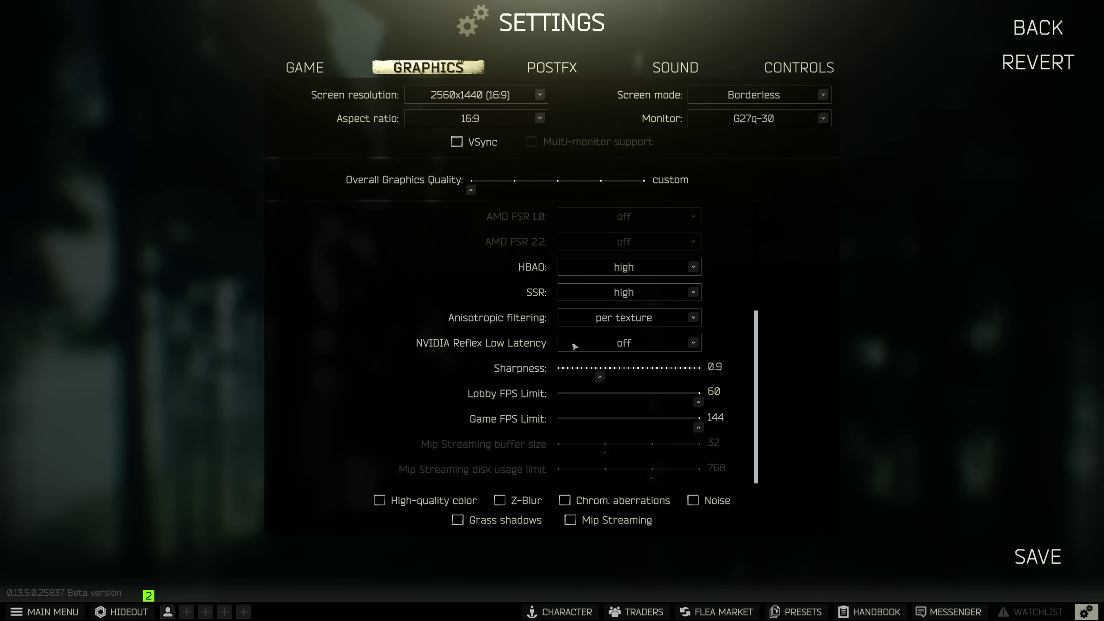
left_click(630, 342)
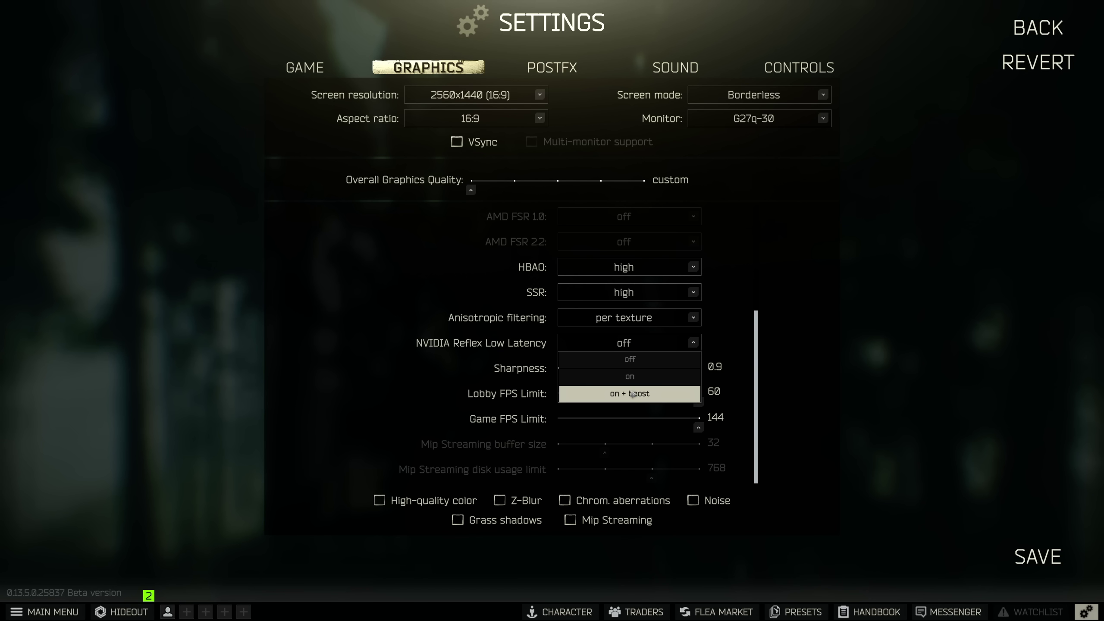
left_click(642, 342)
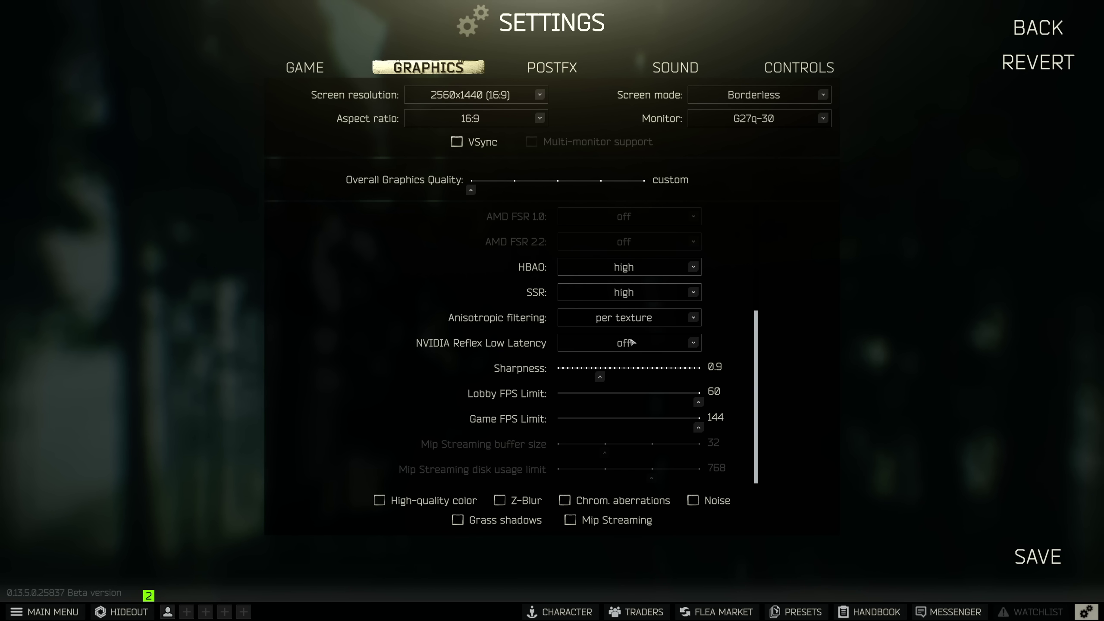
left_click(572, 522)
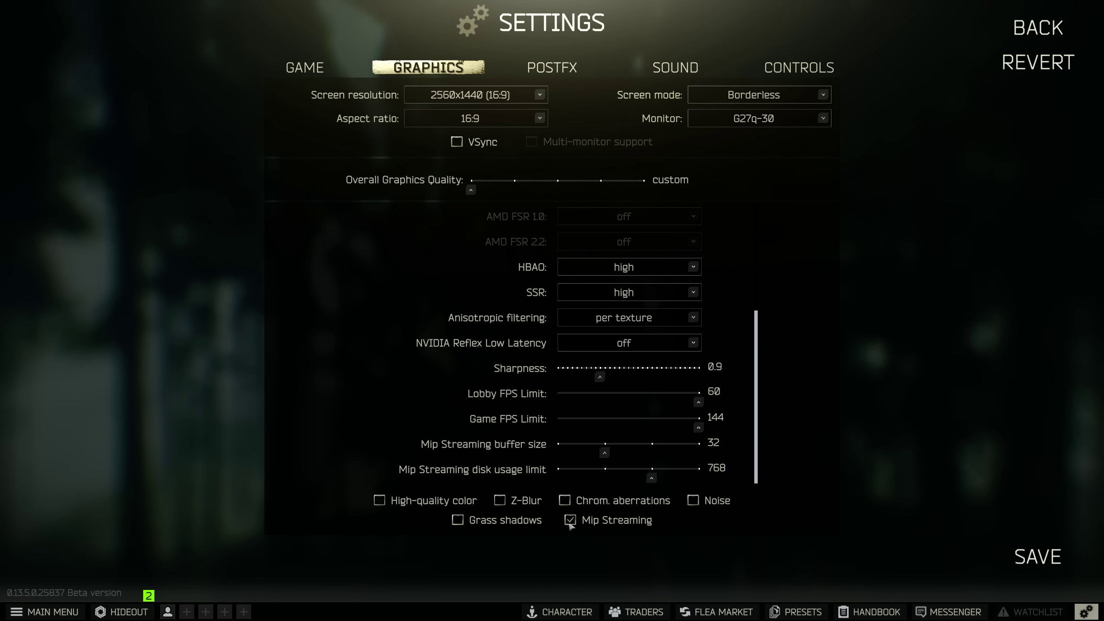
left_click(570, 520)
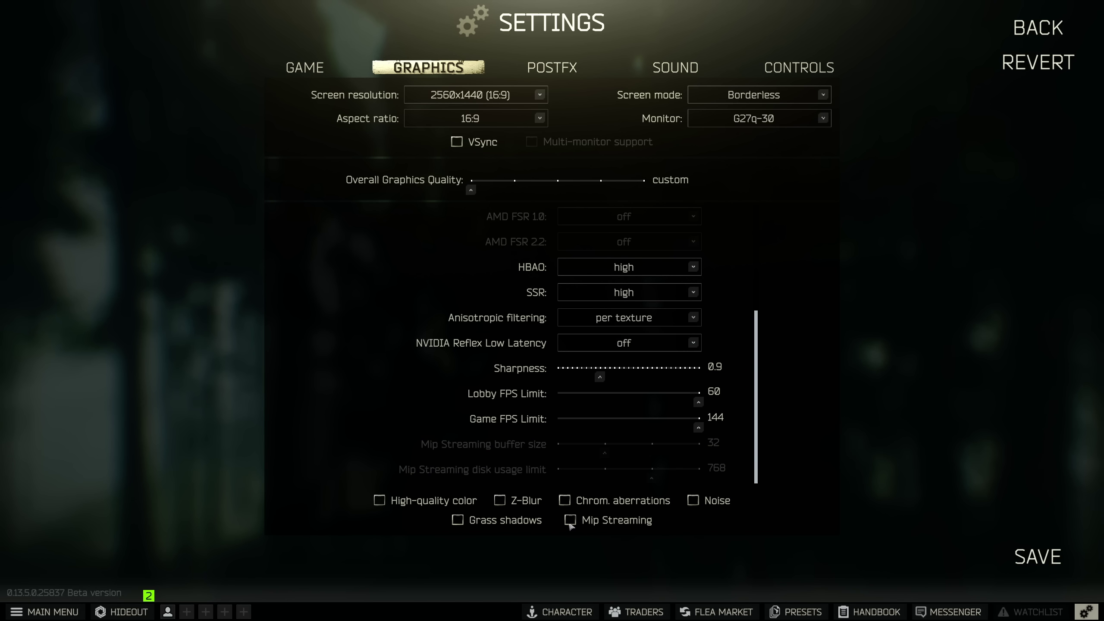
Step: Review the PostFX and sound settings and the full list of keyboard and mouse controls
left_click(552, 68)
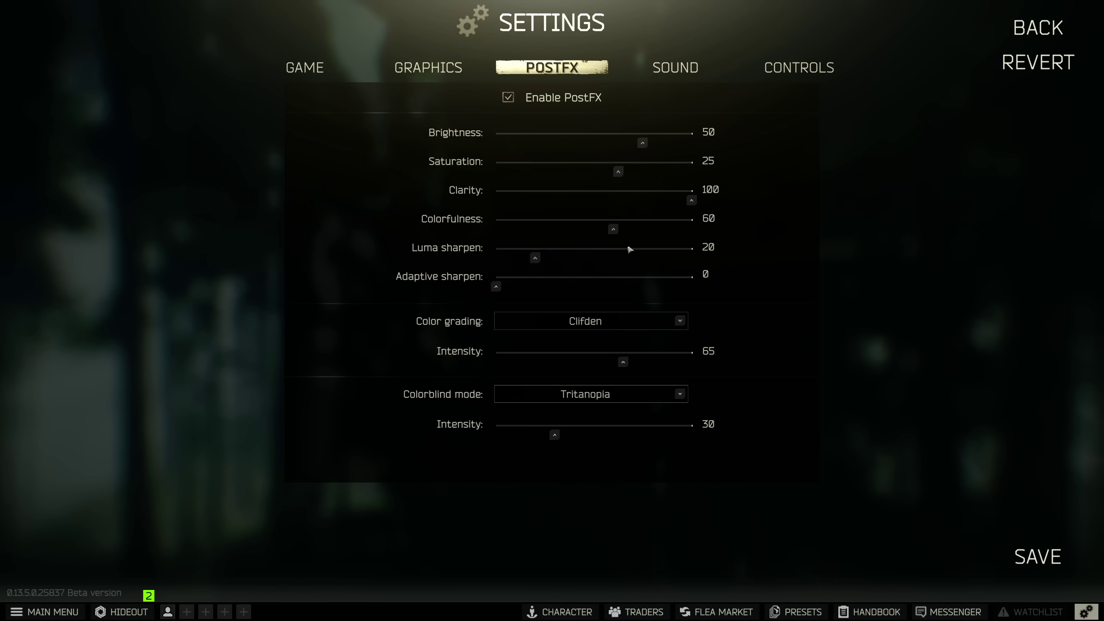
left_click(664, 73)
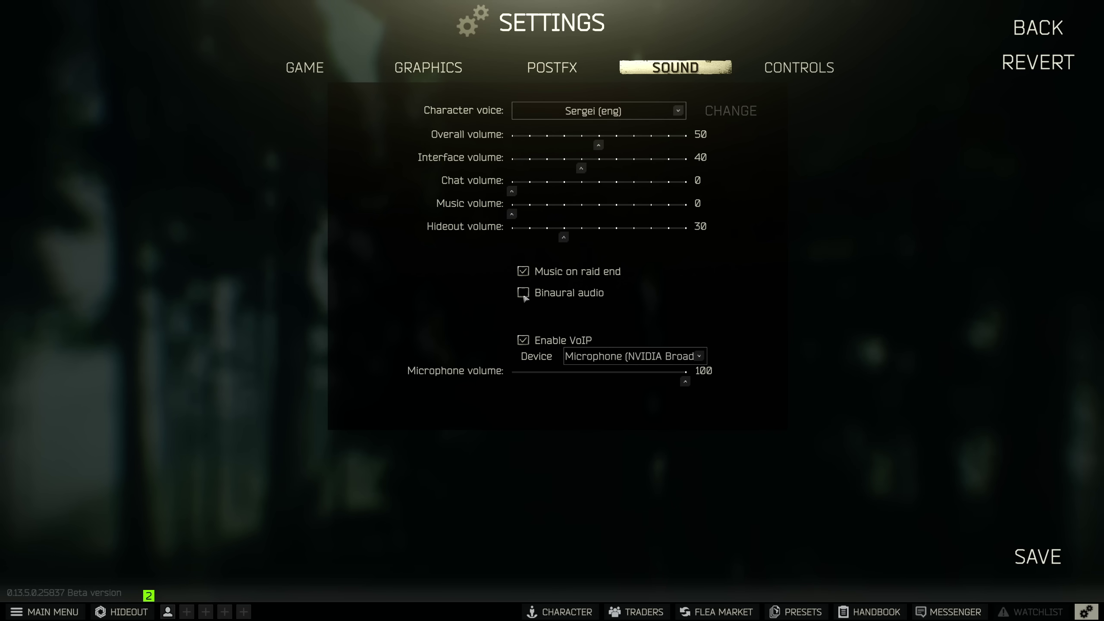
left_click(799, 67)
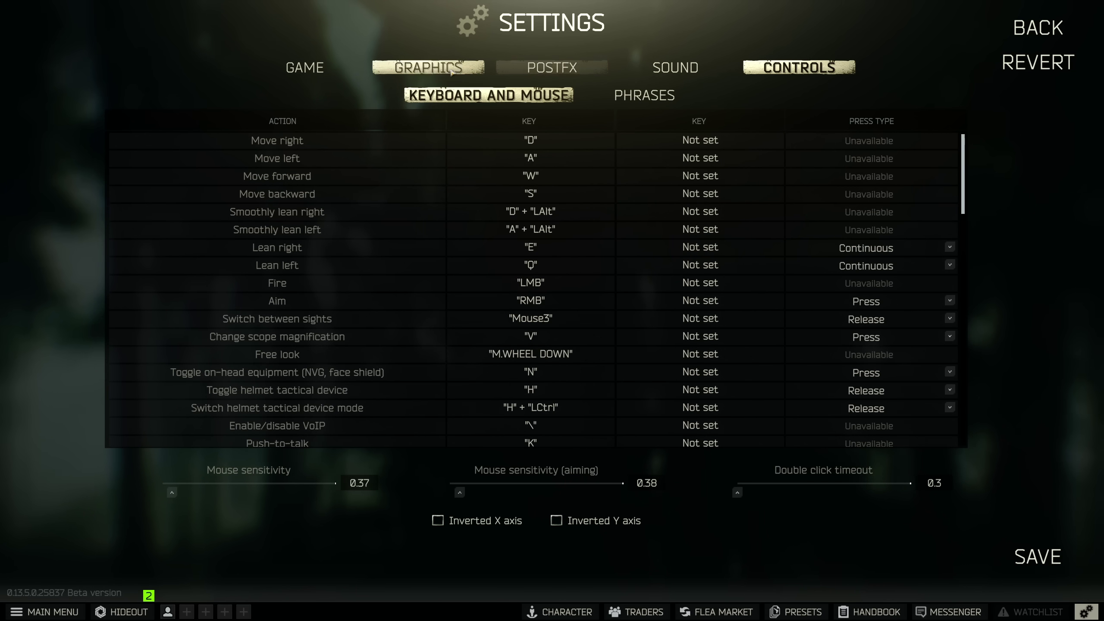
left_click_drag(962, 136, 998, 368)
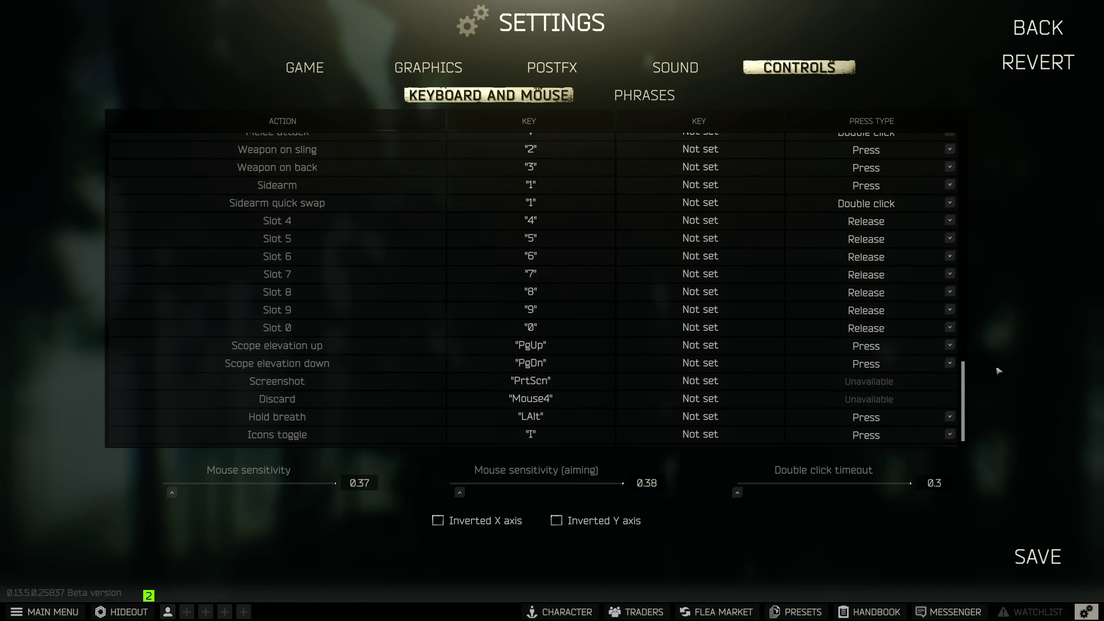